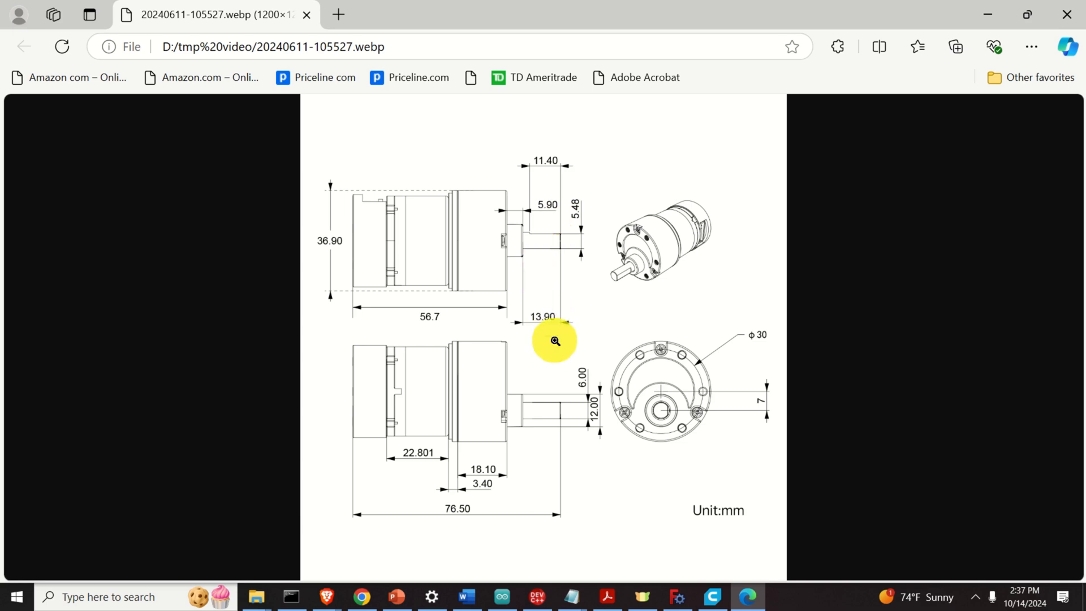
Step: Enlarge the motor drawing and examine the output shaft's diameter, flat height and length dimensions in the side and front views
click(551, 434)
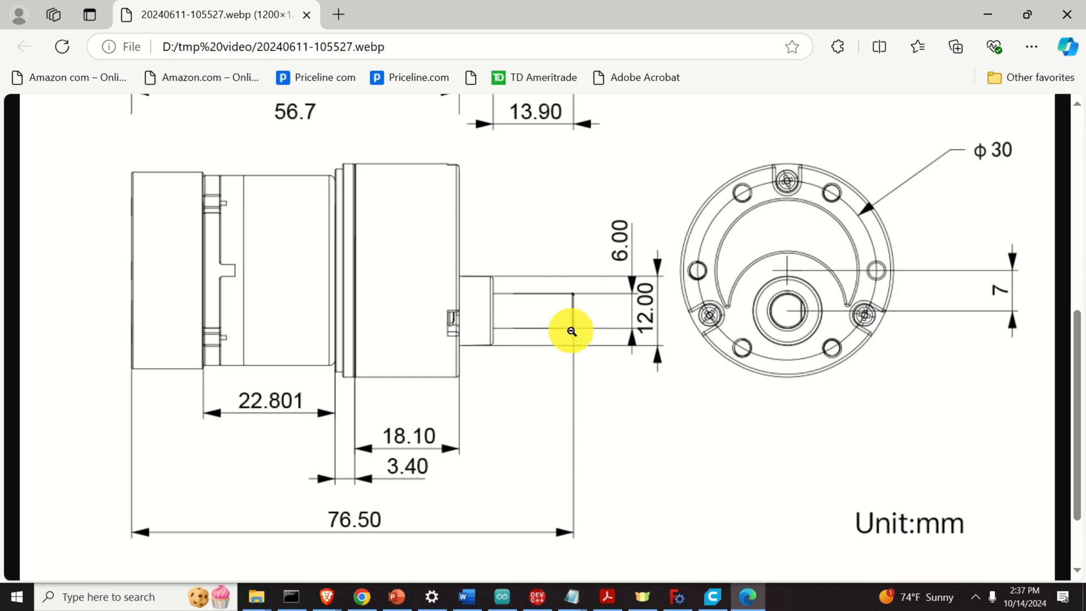
scroll(589, 336, up, 5)
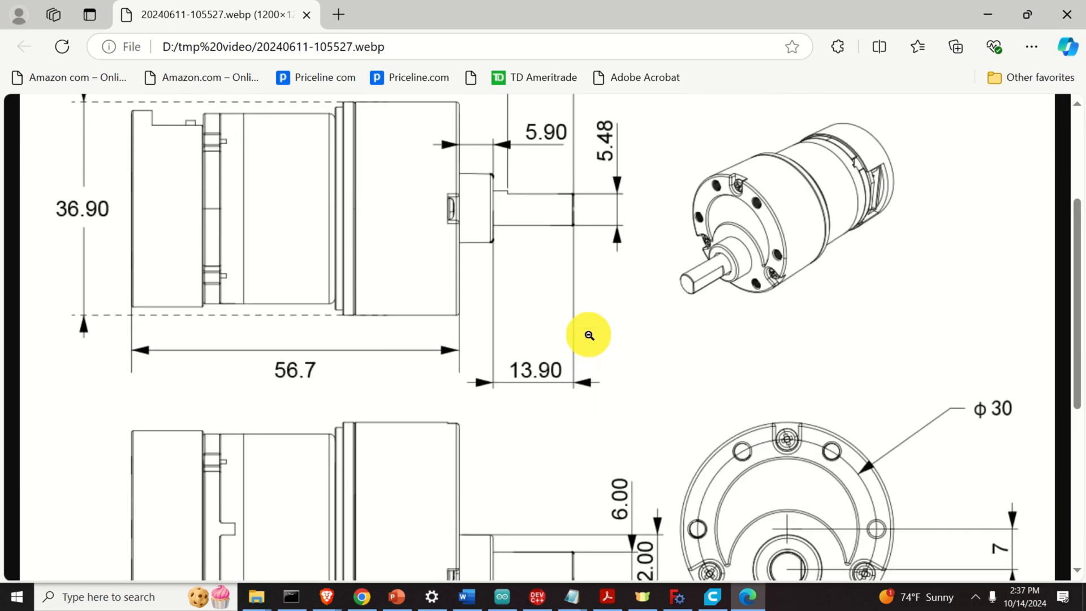
scroll(589, 336, up, 2)
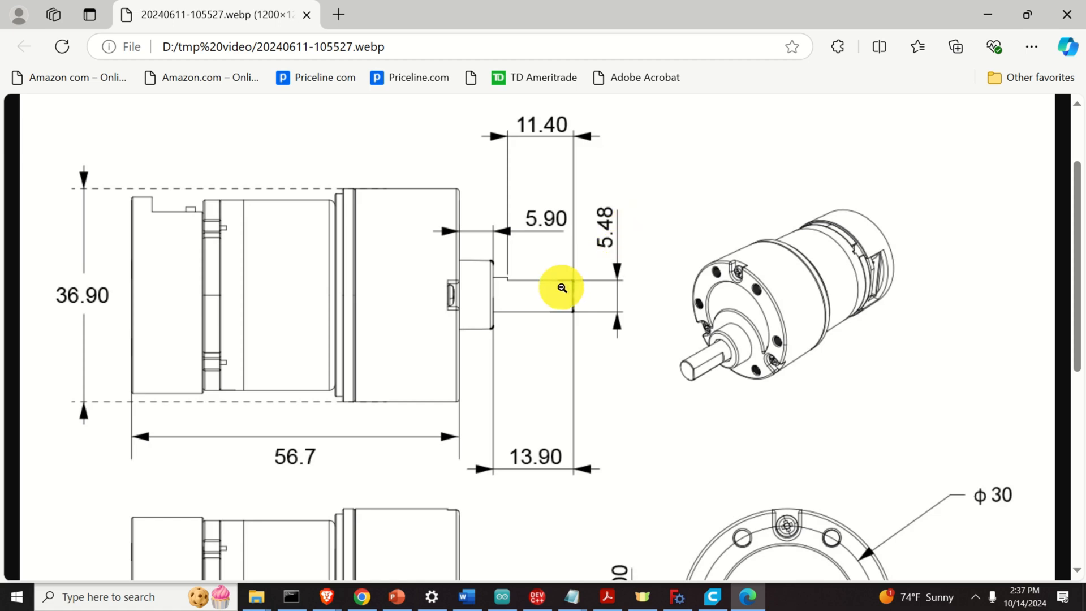
scroll(551, 289, down, 5)
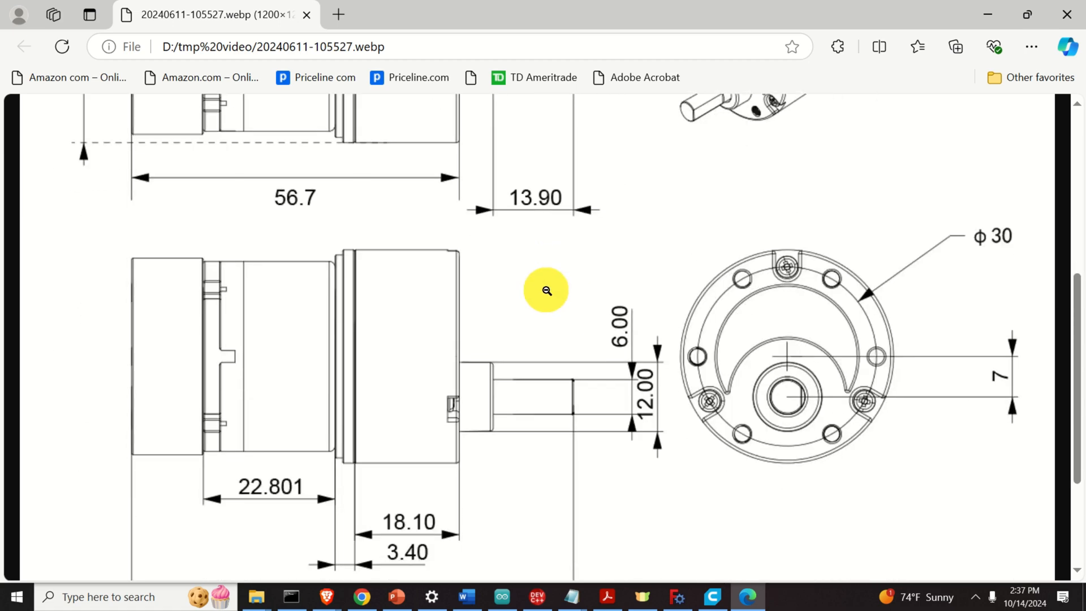
scroll(546, 291, up, 5)
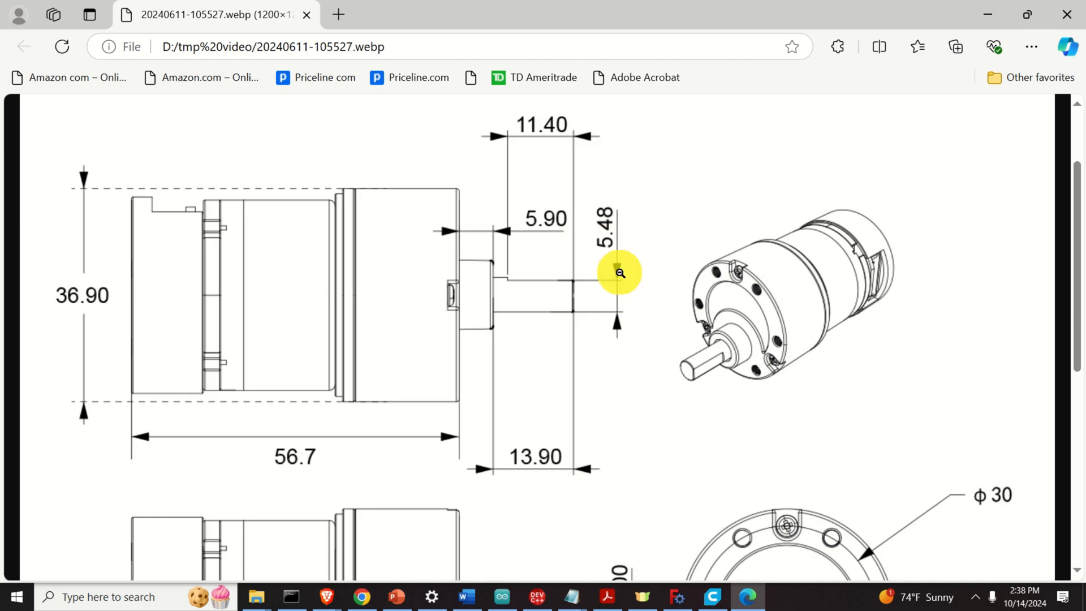
scroll(606, 354, down, 1)
scroll(607, 355, down, 1)
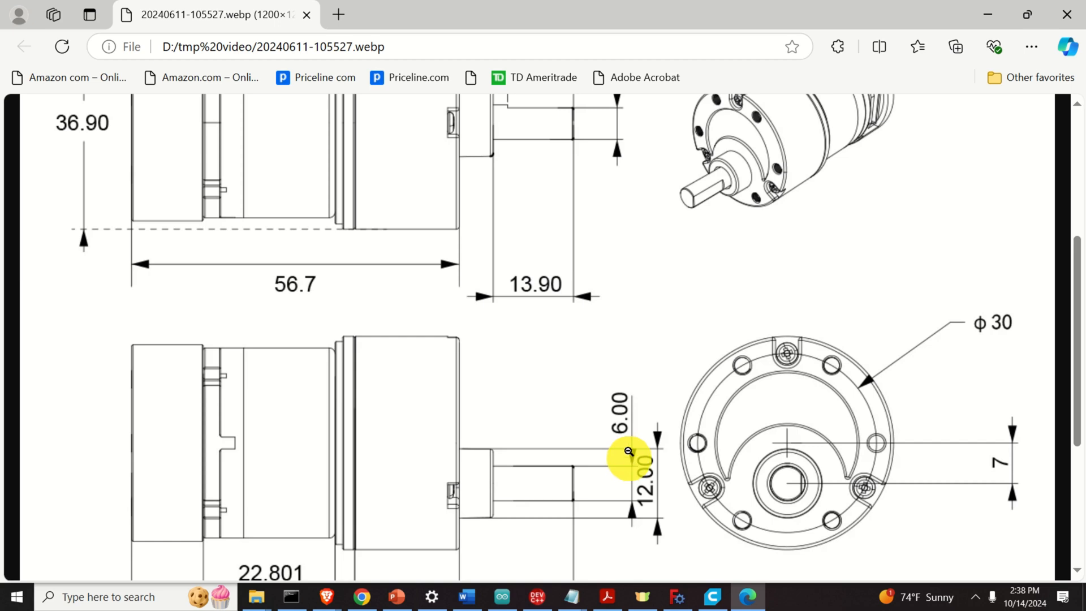
scroll(628, 447, up, 3)
scroll(622, 282, down, 2)
scroll(620, 317, up, 2)
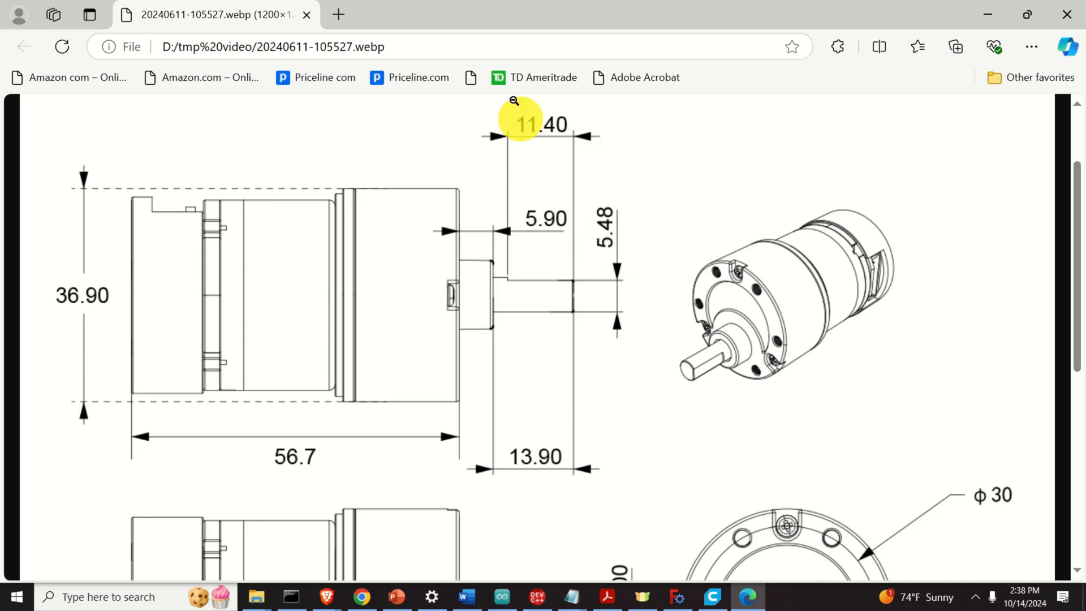
scroll(554, 175, up, 1)
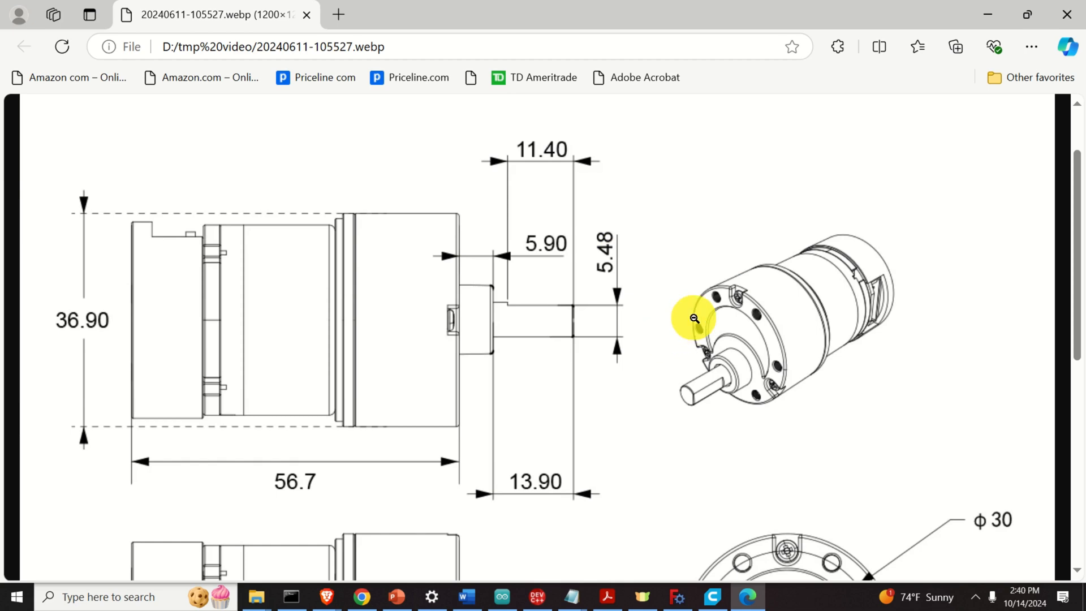
scroll(756, 274, down, 3)
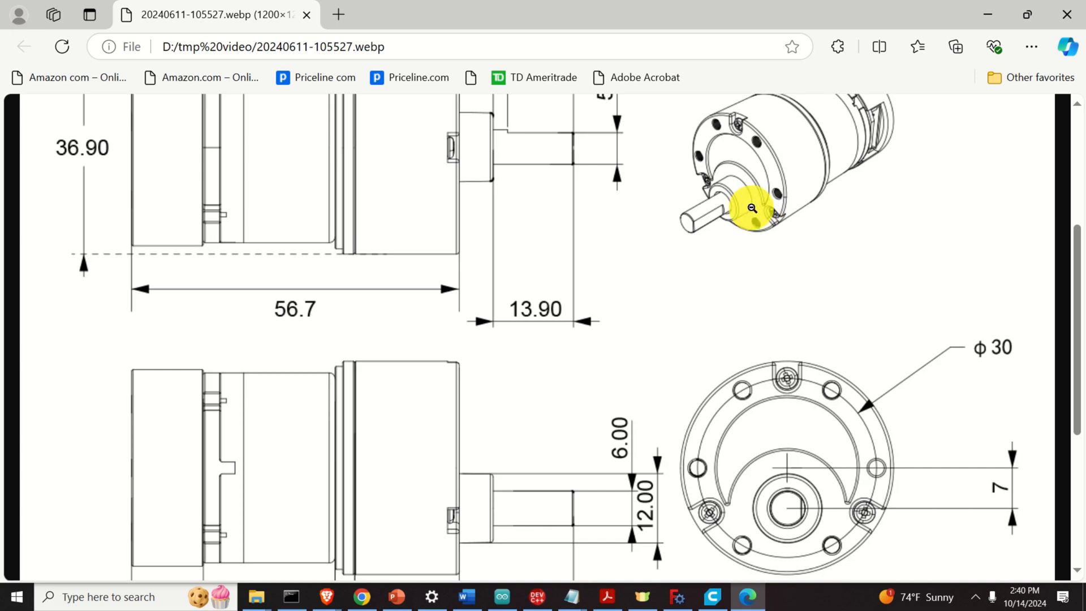
scroll(753, 228, up, 3)
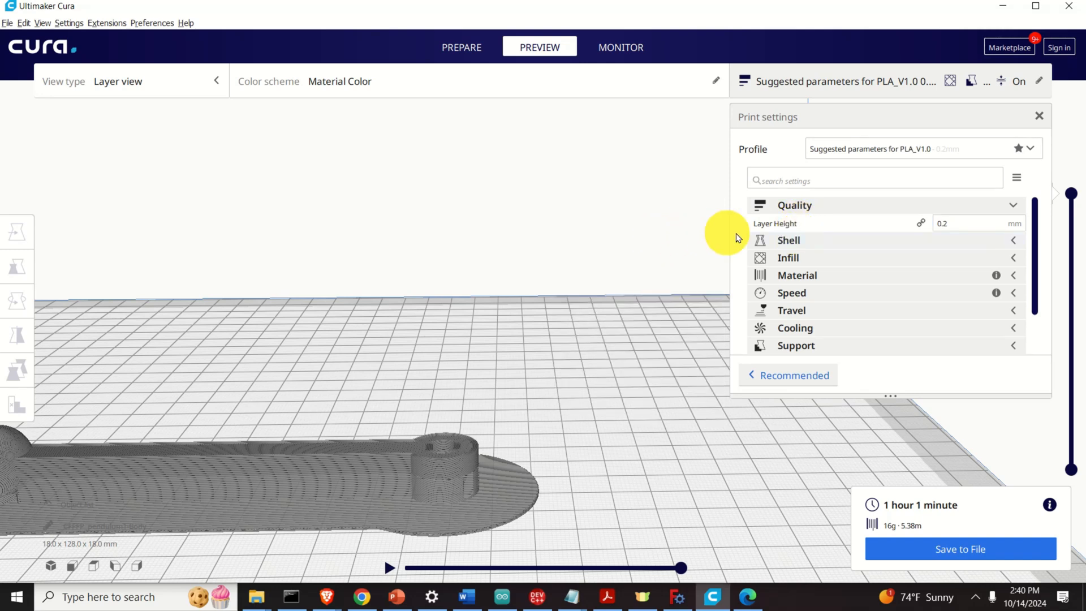
Step: Examine the sliced pendulum body in Cura's layer preview and read the description of the Layer Height setting
mouse_move(734, 222)
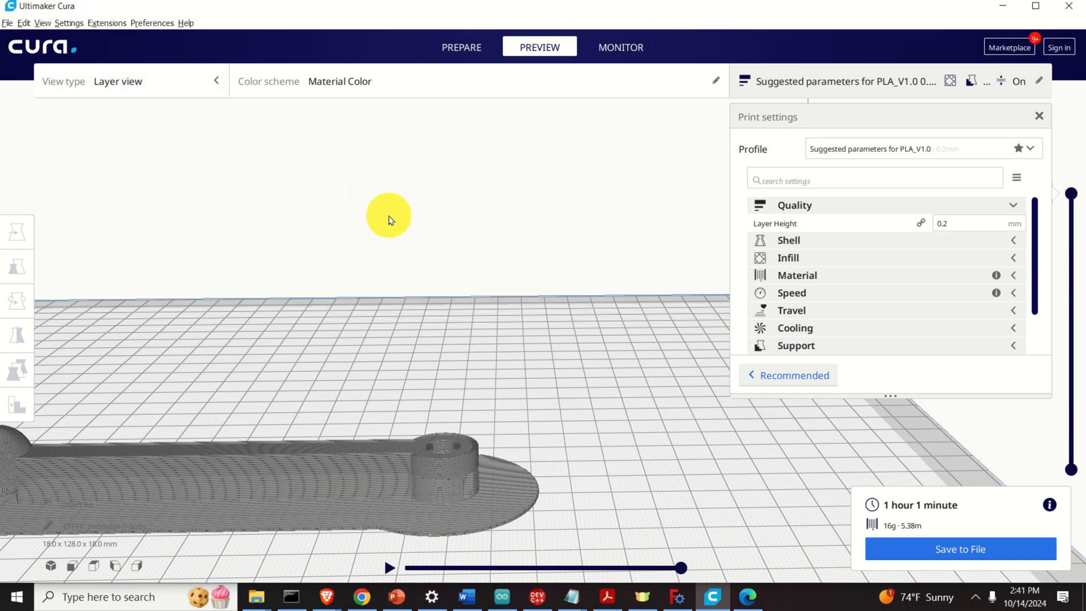
scroll(414, 219, down, 3)
middle_drag(291, 277, 380, 279)
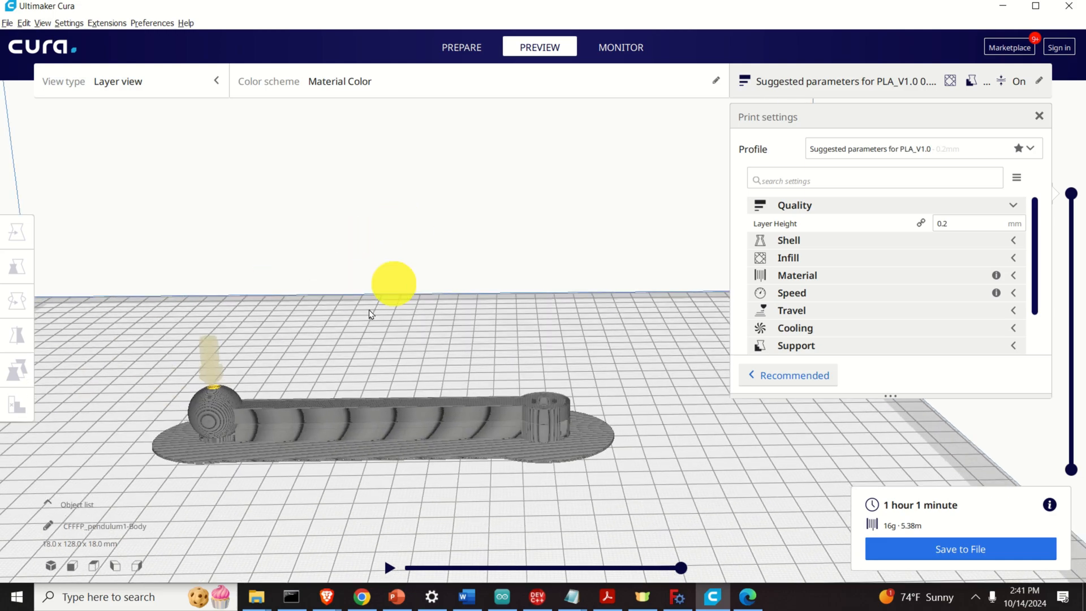
scroll(326, 401, up, 3)
middle_drag(326, 401, 359, 347)
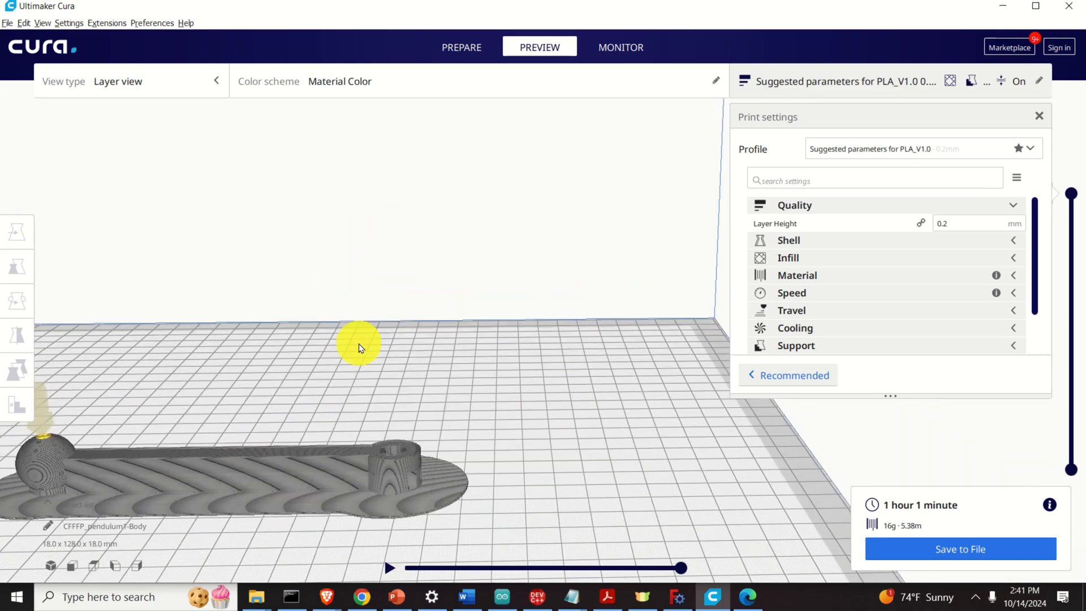
scroll(848, 229, down, 1)
scroll(852, 230, up, 2)
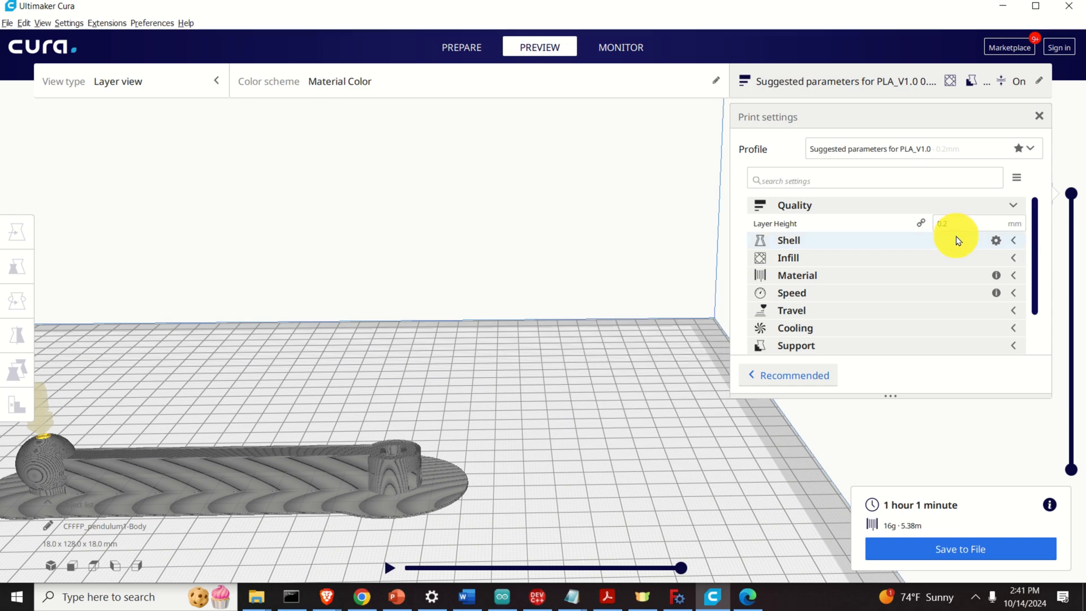
mouse_move(942, 229)
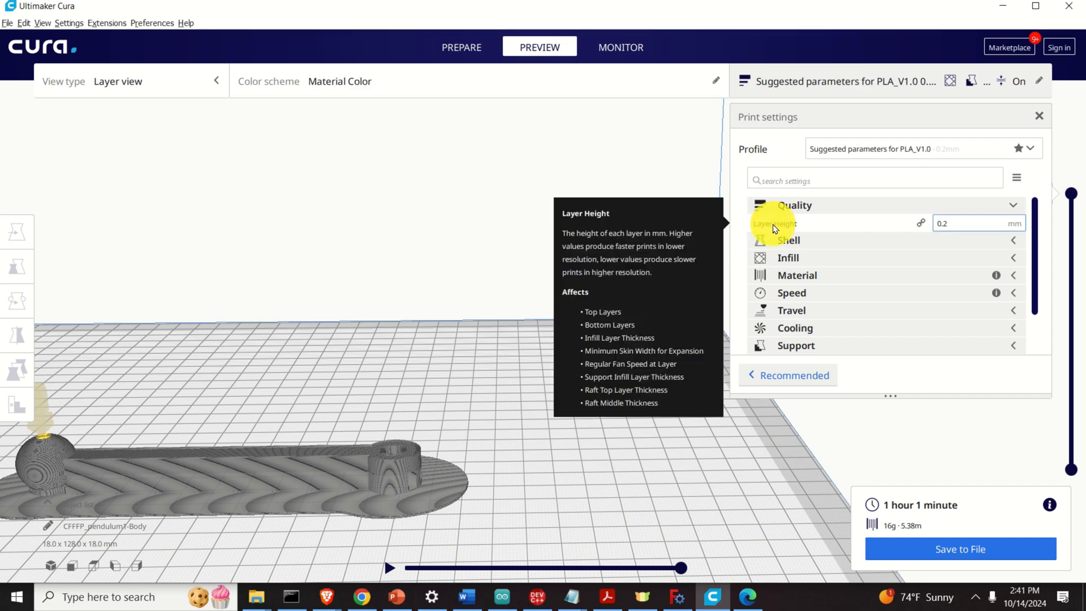
mouse_move(871, 231)
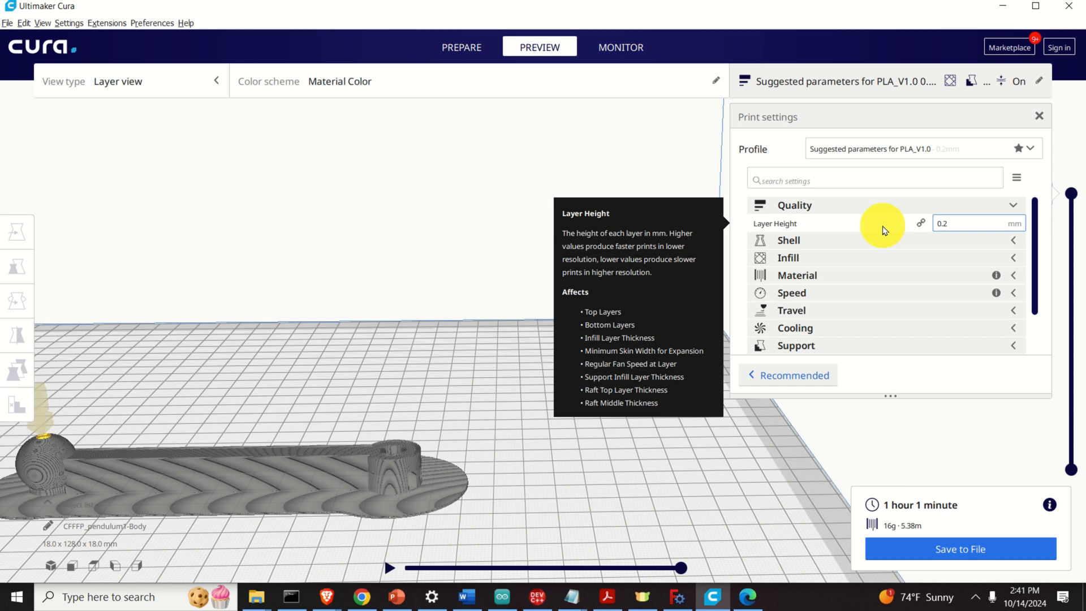
mouse_move(909, 226)
mouse_move(825, 231)
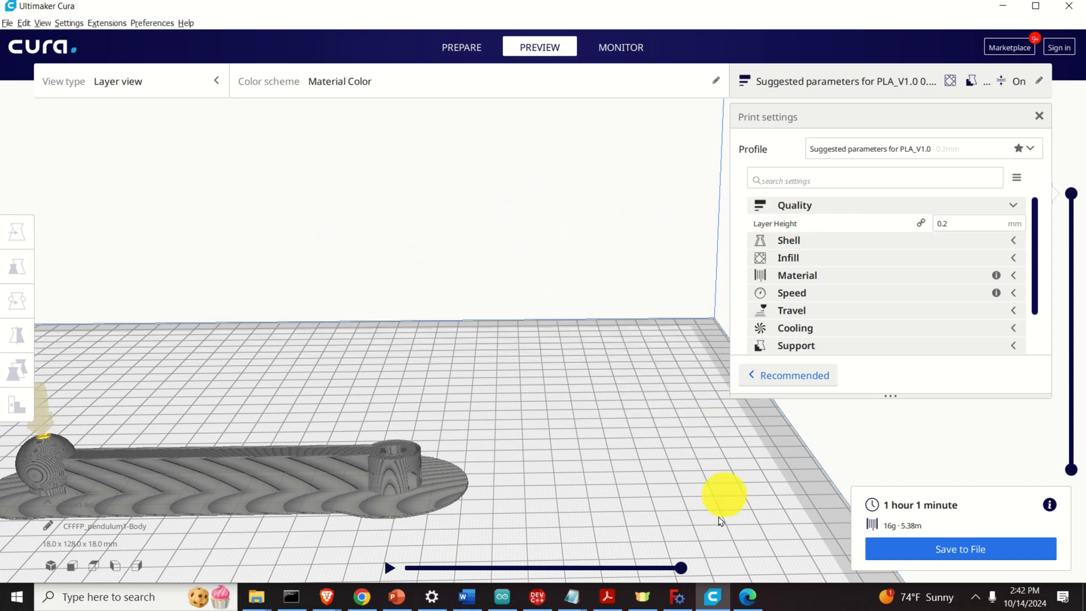
Step: Switch to the motor drawing in Edge and check the shaft dimensions in both side views
click(748, 595)
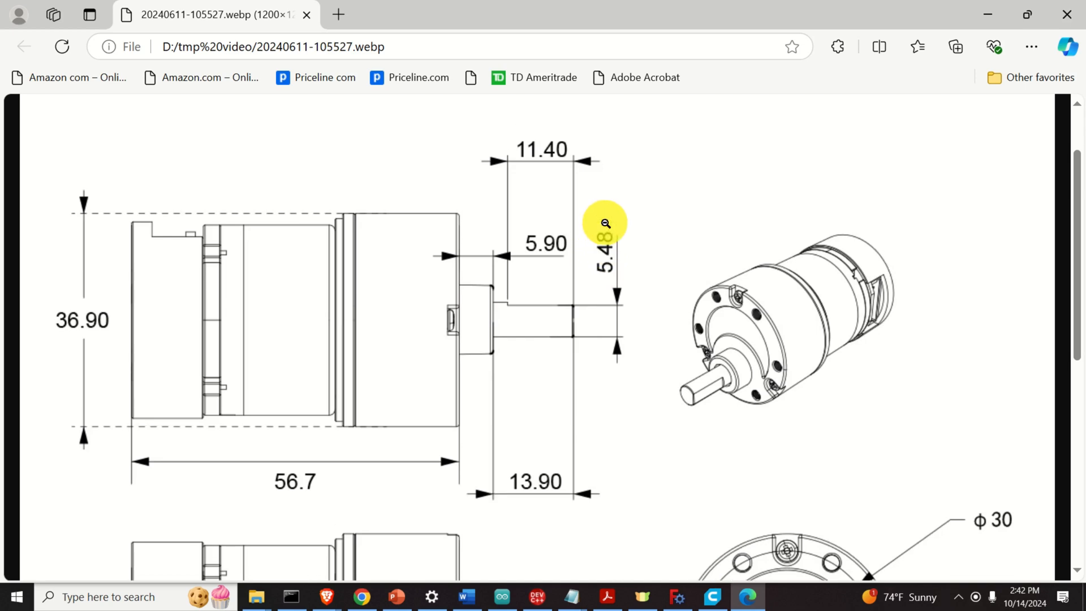
scroll(604, 226, down, 5)
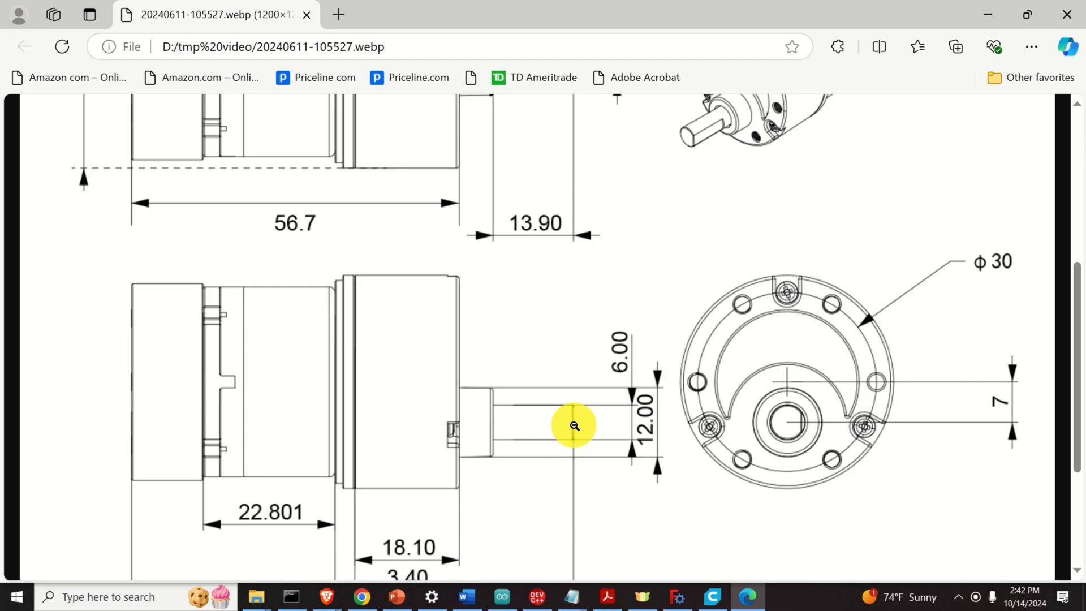
scroll(574, 426, up, 5)
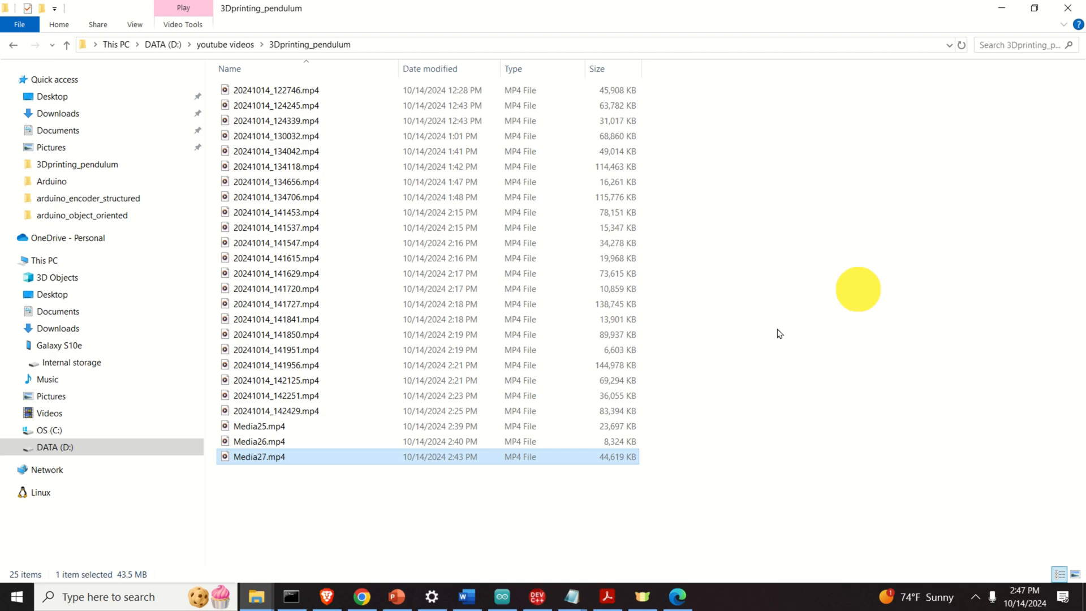
Step: Launch FreeCAD and create a new empty document
click(16, 597)
text(fre)
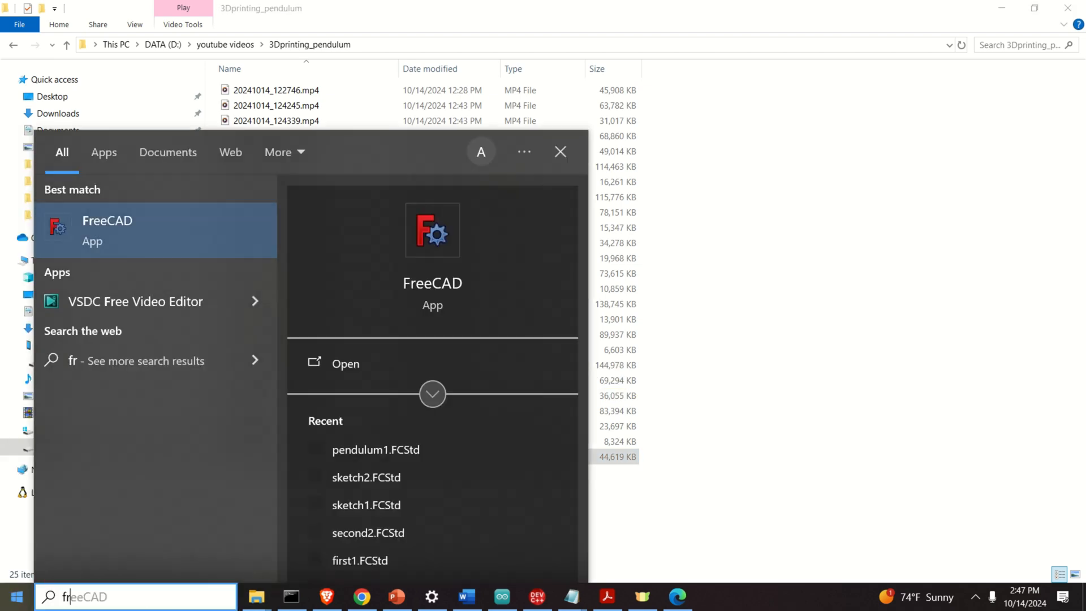
click(439, 249)
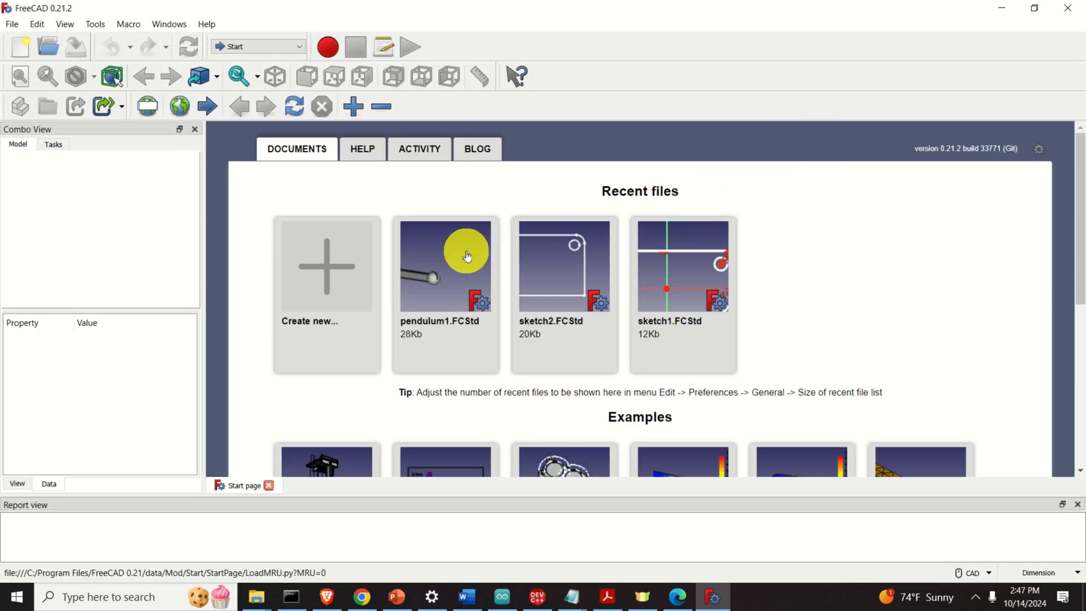
click(326, 286)
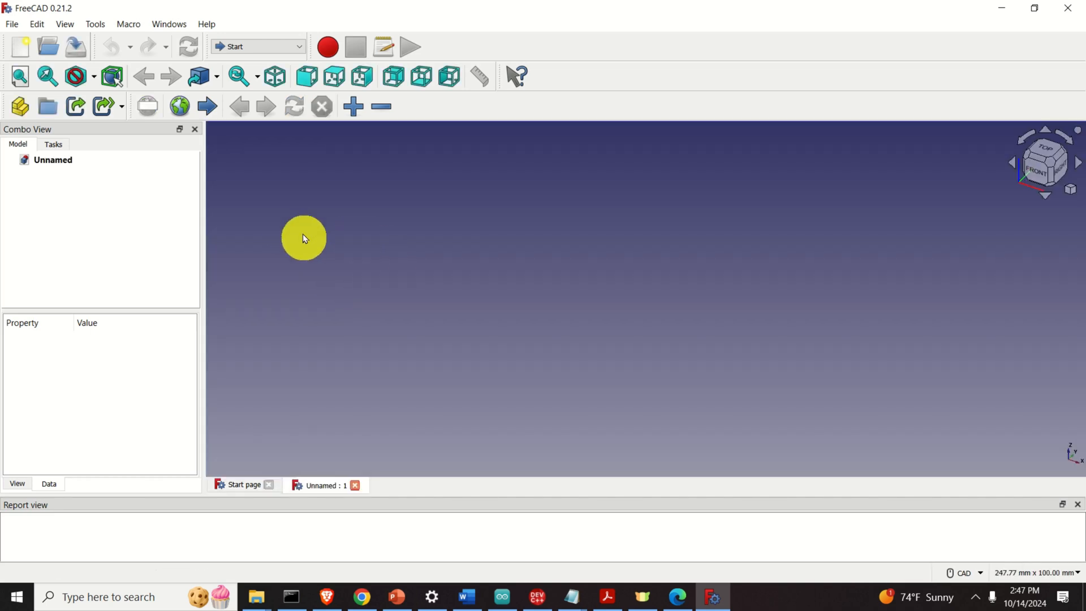
Step: Switch to the Part Design workbench and create a new body in the document
click(294, 46)
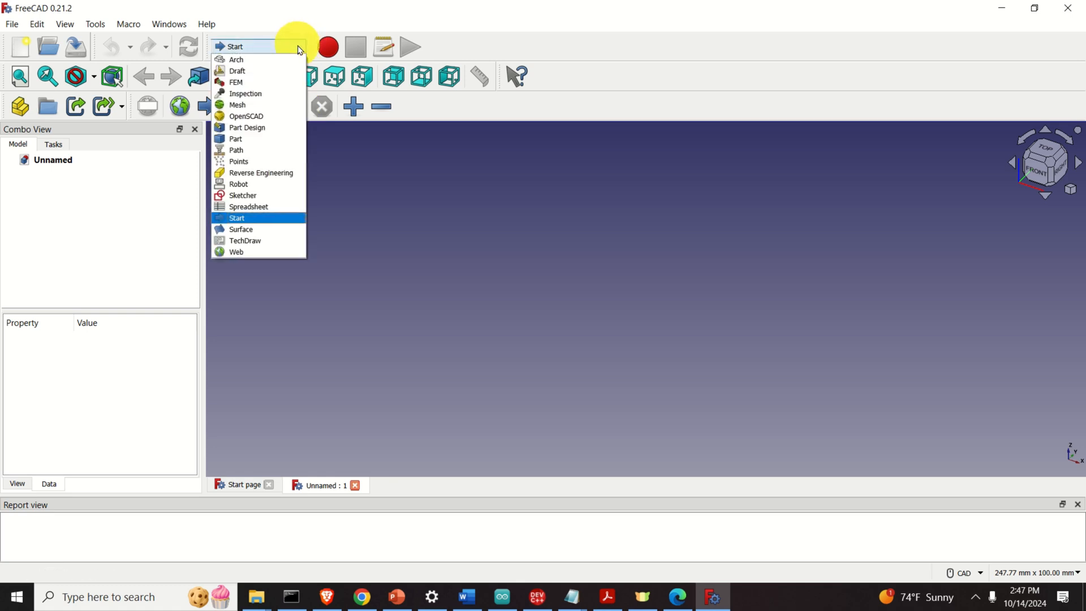
click(276, 128)
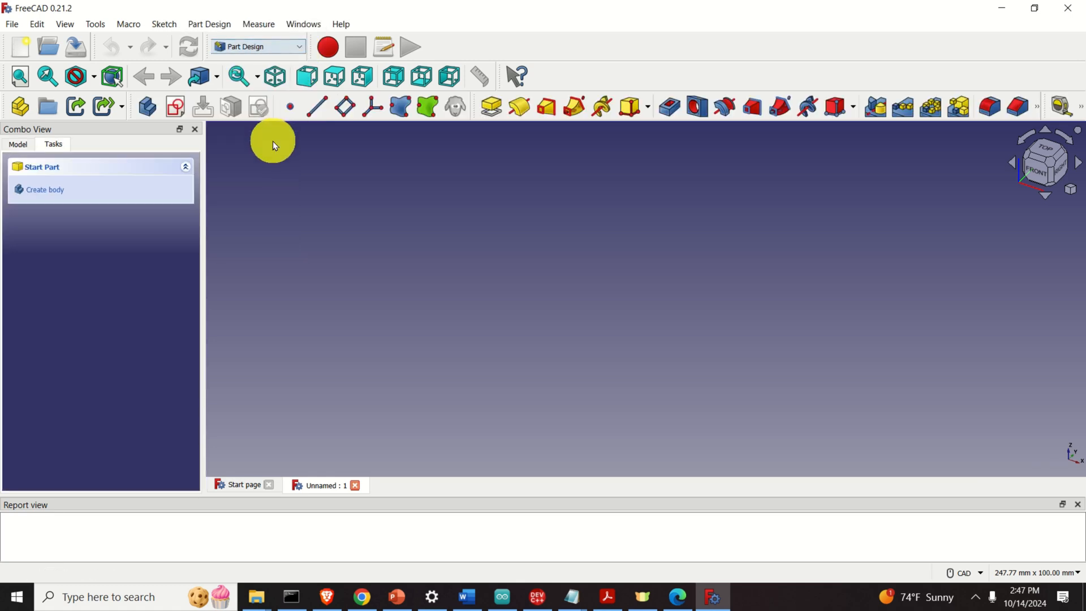
click(41, 194)
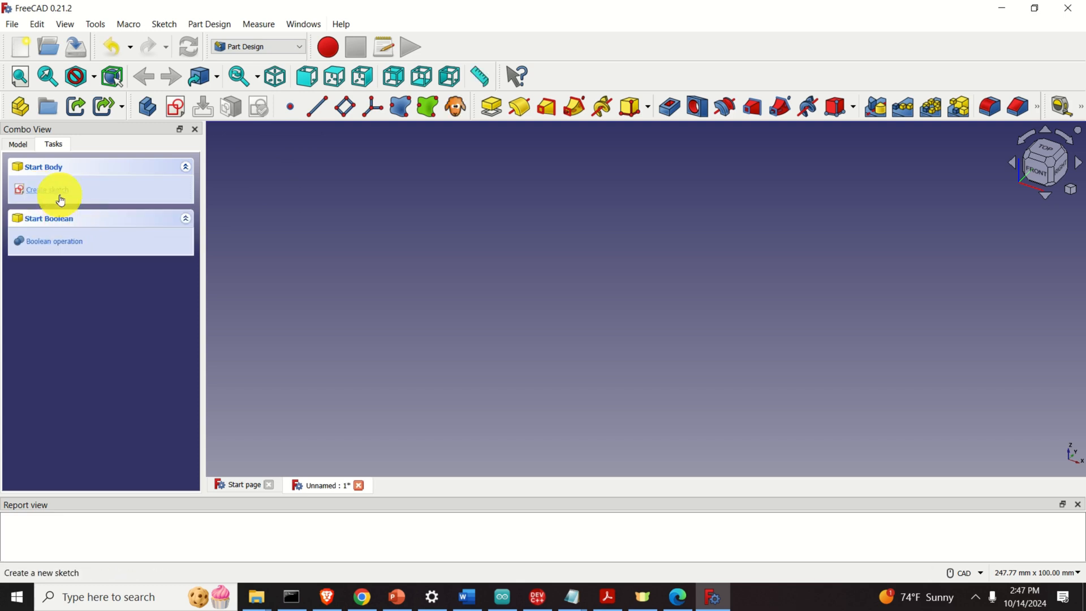
Step: Start a new sketch in the body on the XY base plane
click(59, 191)
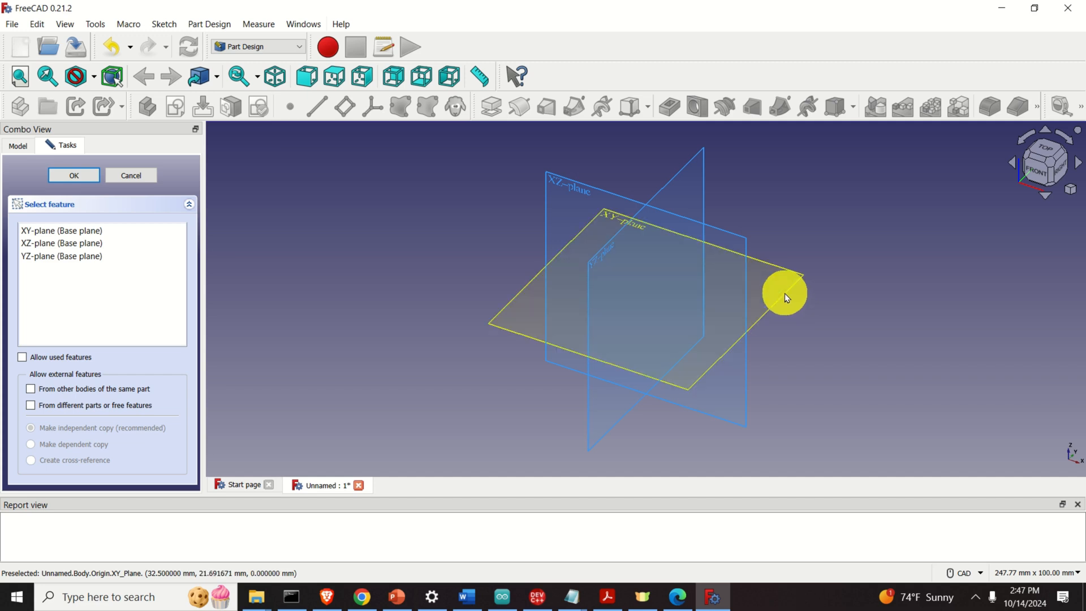
scroll(783, 291, up, 2)
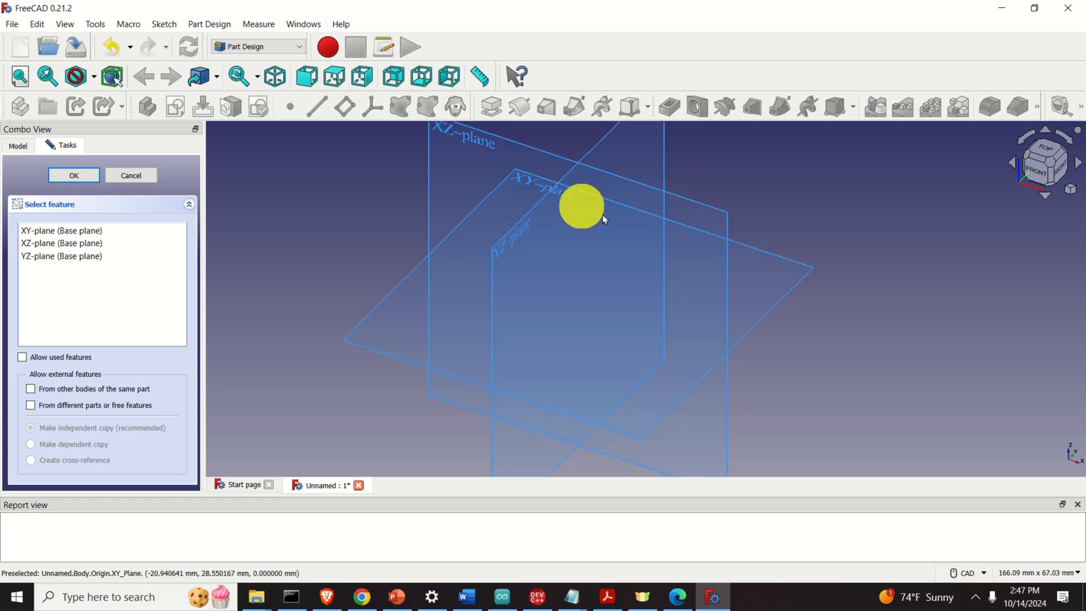
click(787, 293)
Step: Turn on the sketch grid and set its spacing to 5 mm
click(277, 108)
click(293, 107)
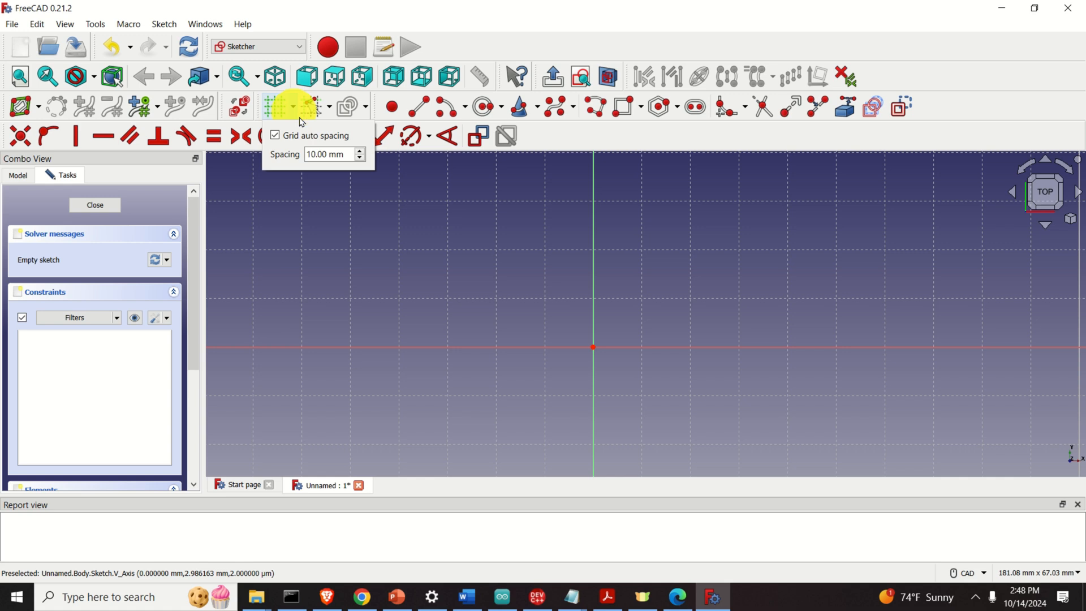
triple_click(330, 152)
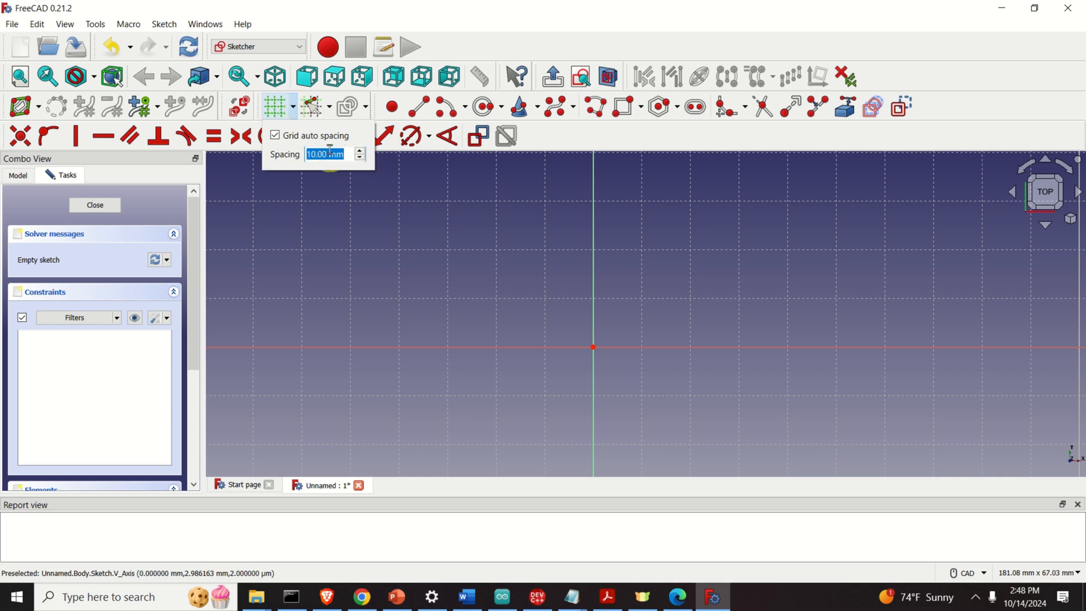
text(5)
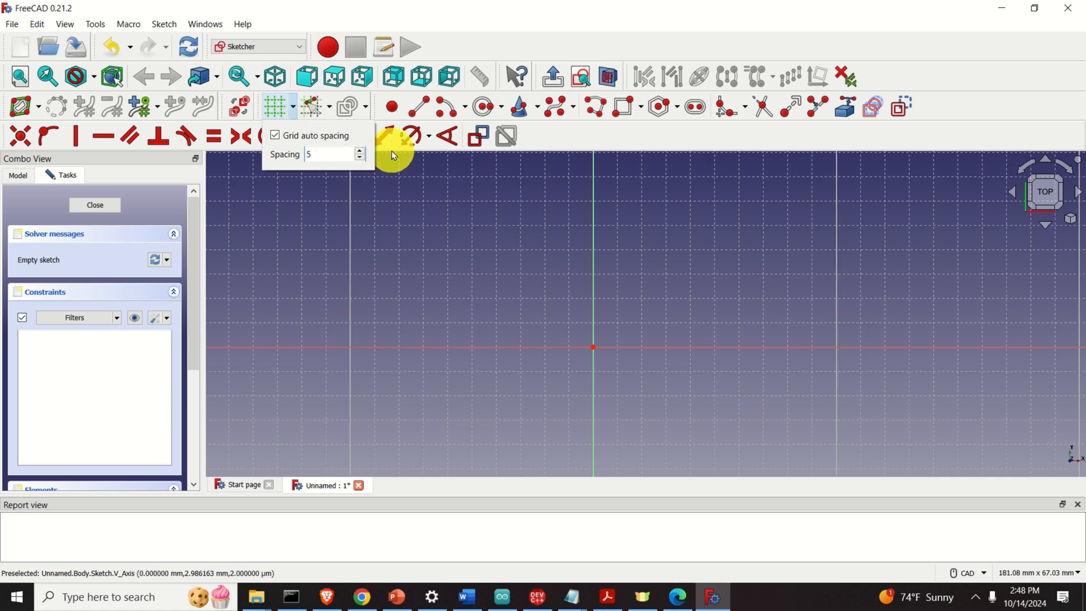
click(417, 185)
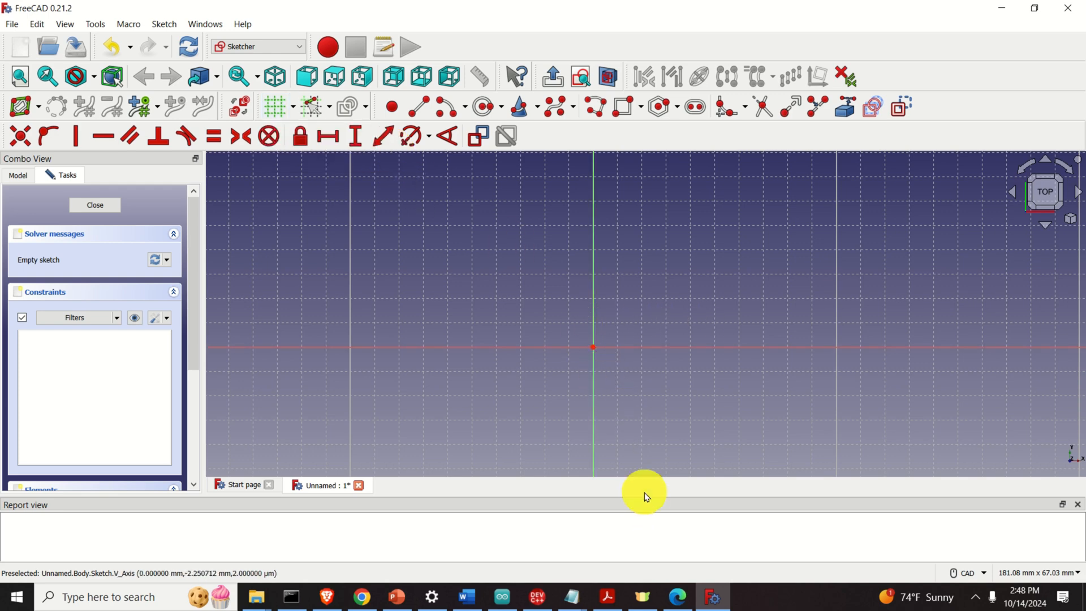
Step: Check the shaft's flat height and diameter in the motor drawing in Edge, and return to the FreeCAD sketch
click(676, 595)
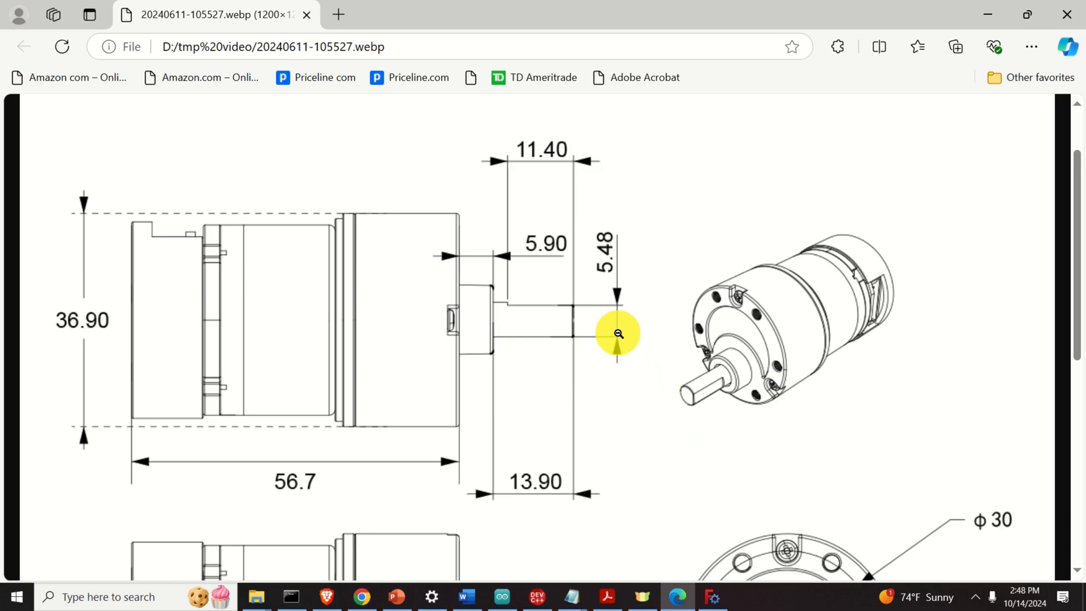
scroll(619, 333, down, 5)
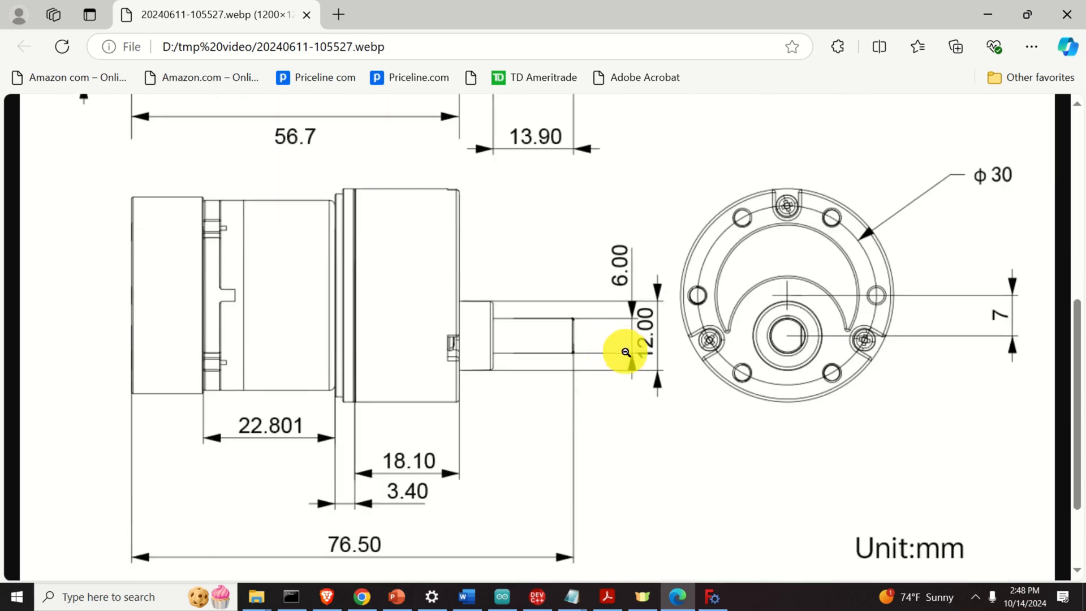
key(alt+Tab)
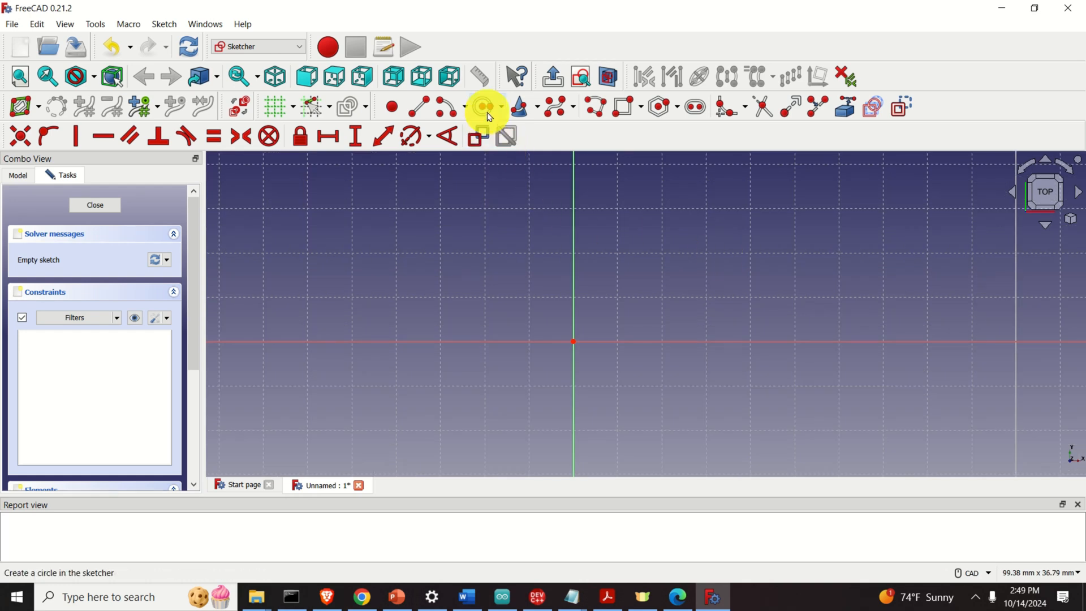
Step: Draw a circle about 24.3 mm in diameter centred on the sketch origin
click(499, 110)
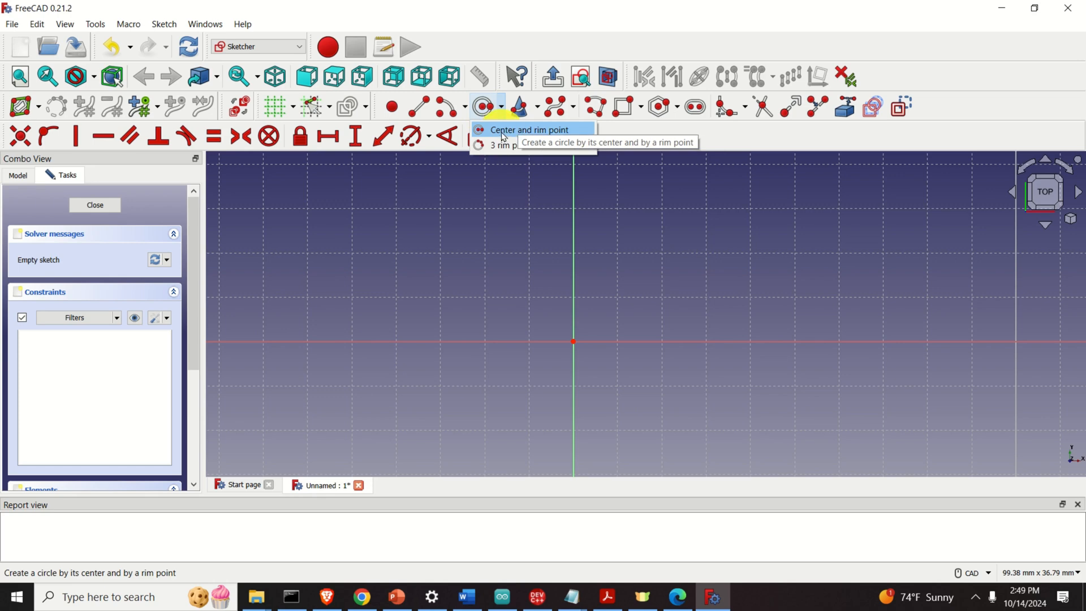
click(502, 133)
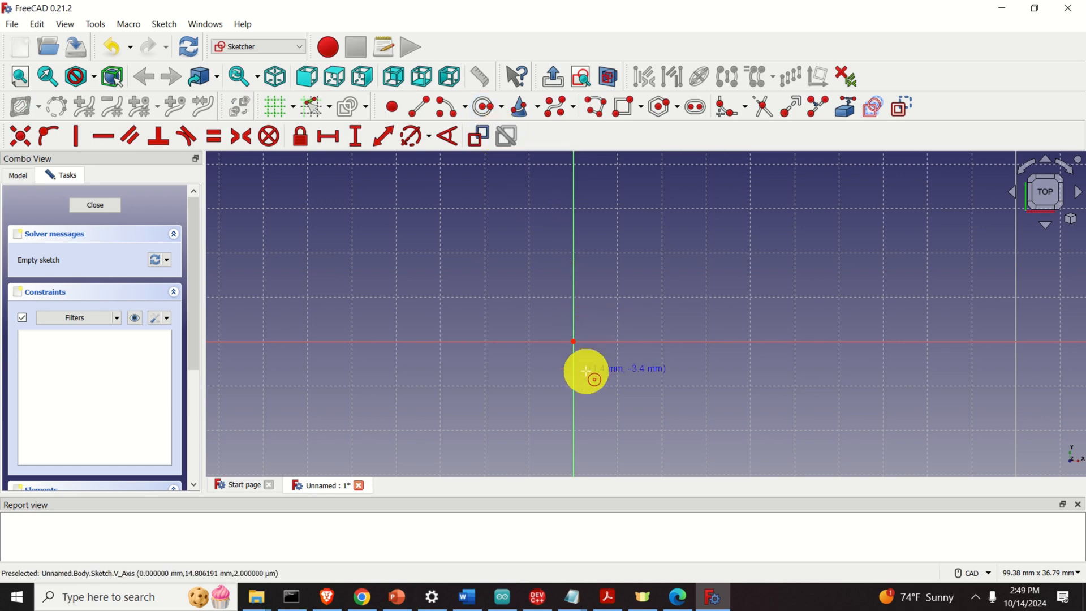
click(573, 341)
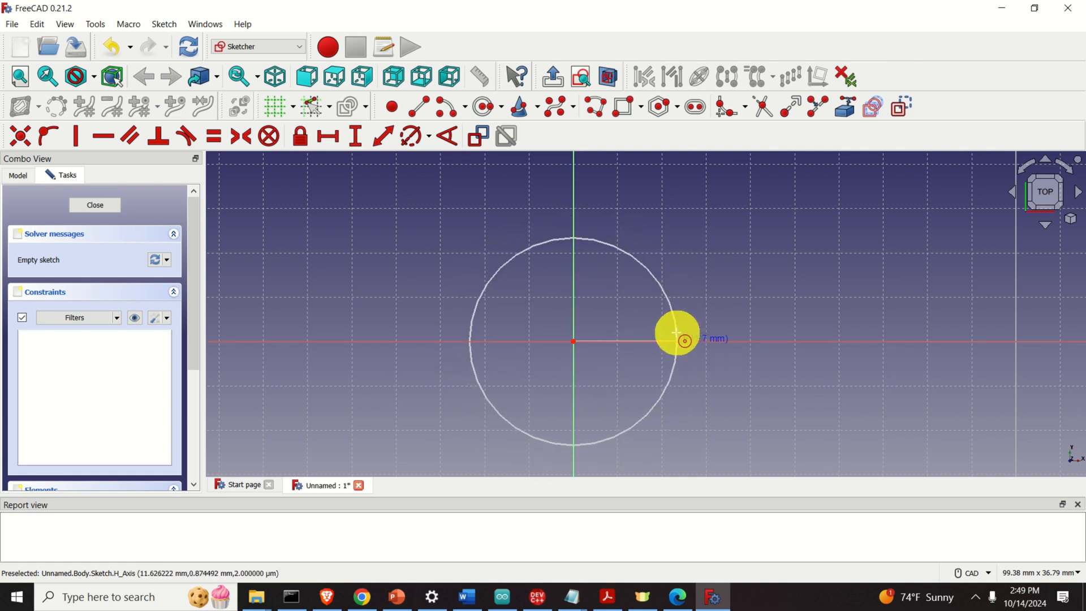
click(679, 309)
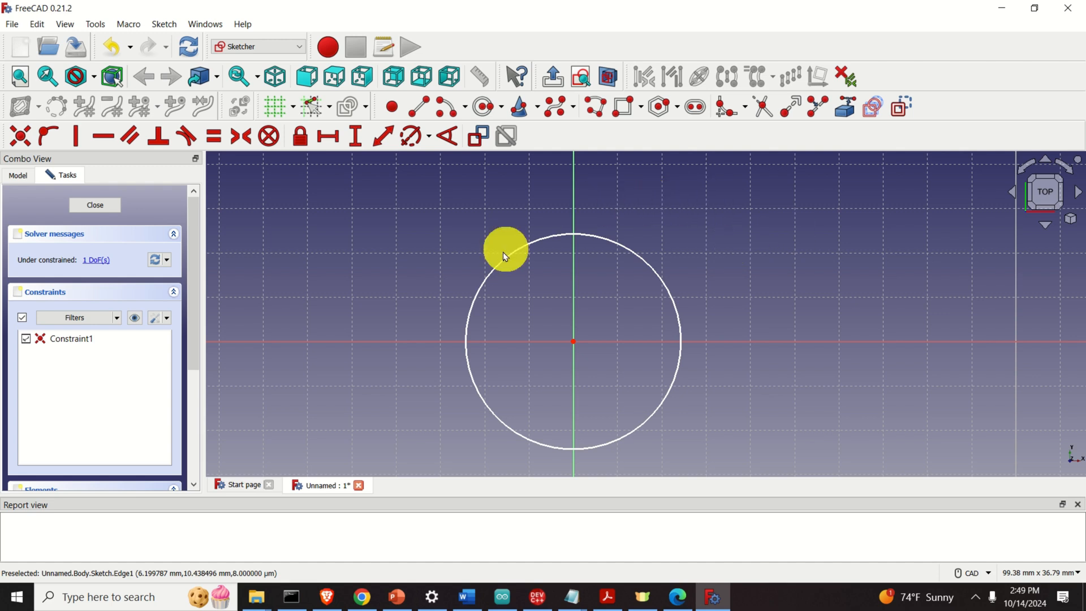
Step: Constrain the circle's diameter to 6.13 mm
click(611, 245)
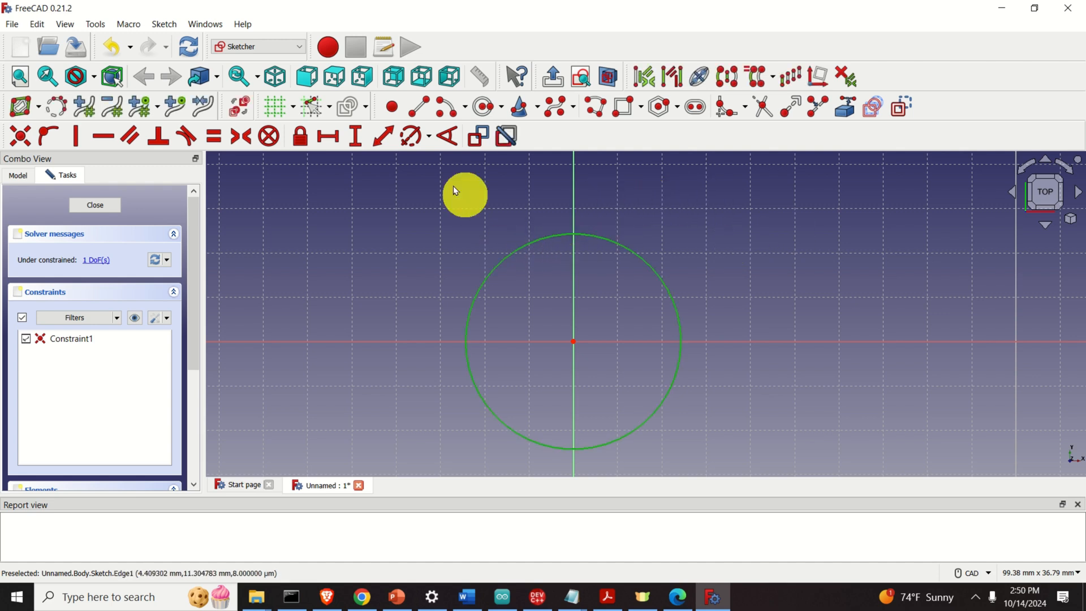
click(421, 145)
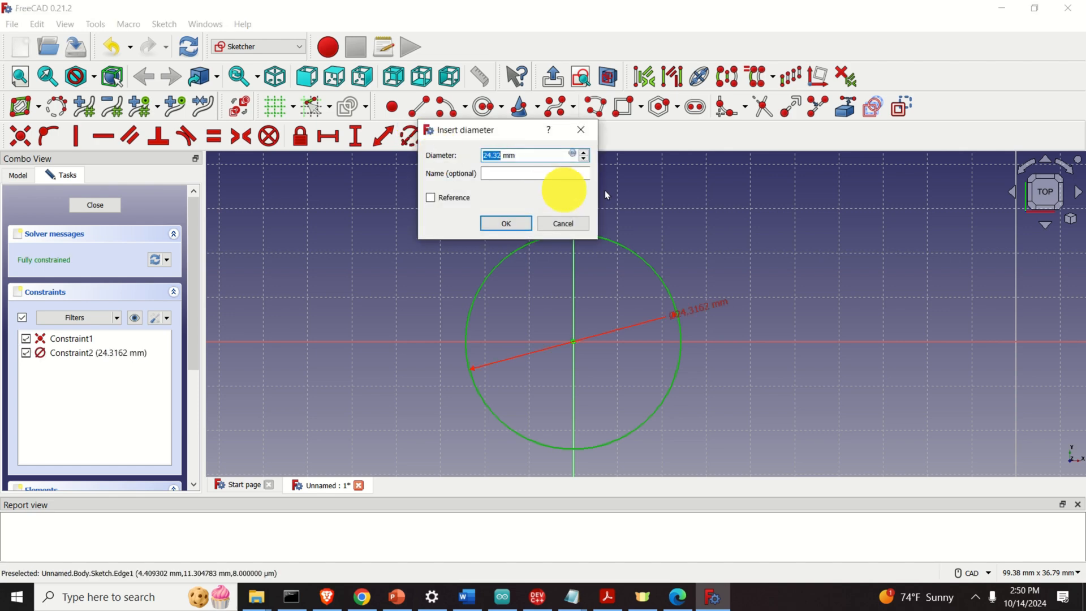
text(6)
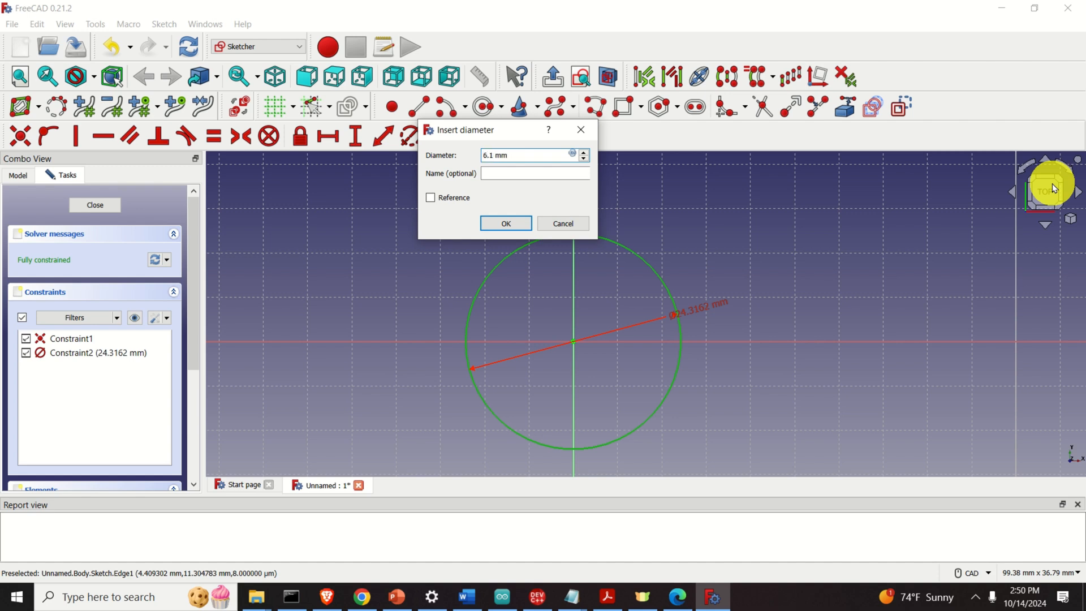
key(Return)
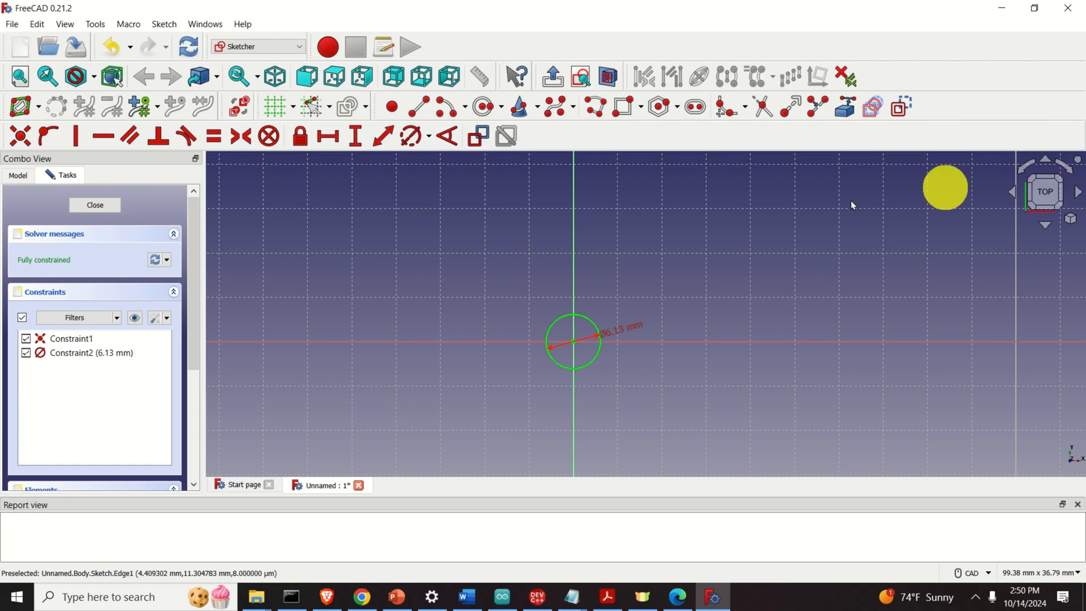
Step: Turn off snapping to the grid for the sketch
scroll(572, 328, up, 3)
scroll(585, 346, up, 1)
scroll(585, 347, down, 1)
scroll(587, 346, up, 3)
scroll(589, 344, down, 2)
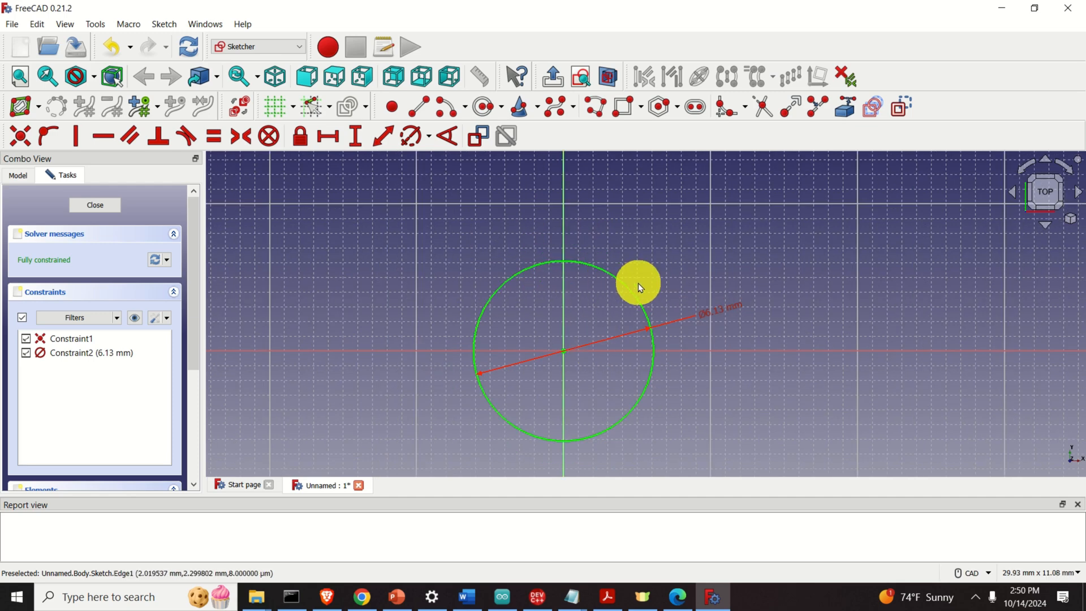
scroll(565, 445, down, 1)
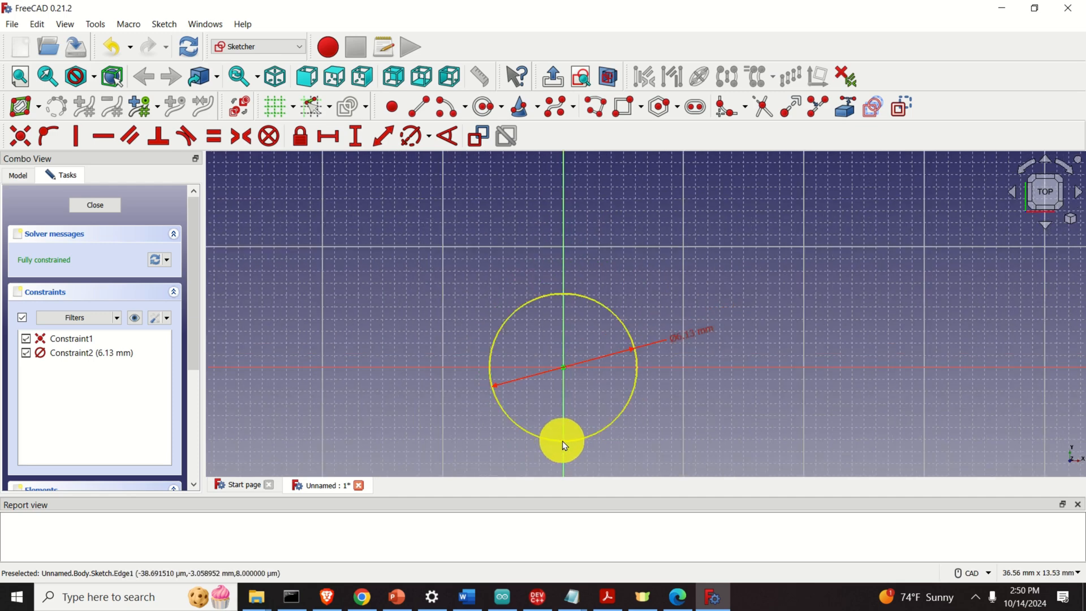
scroll(565, 445, up, 1)
scroll(565, 445, up, 2)
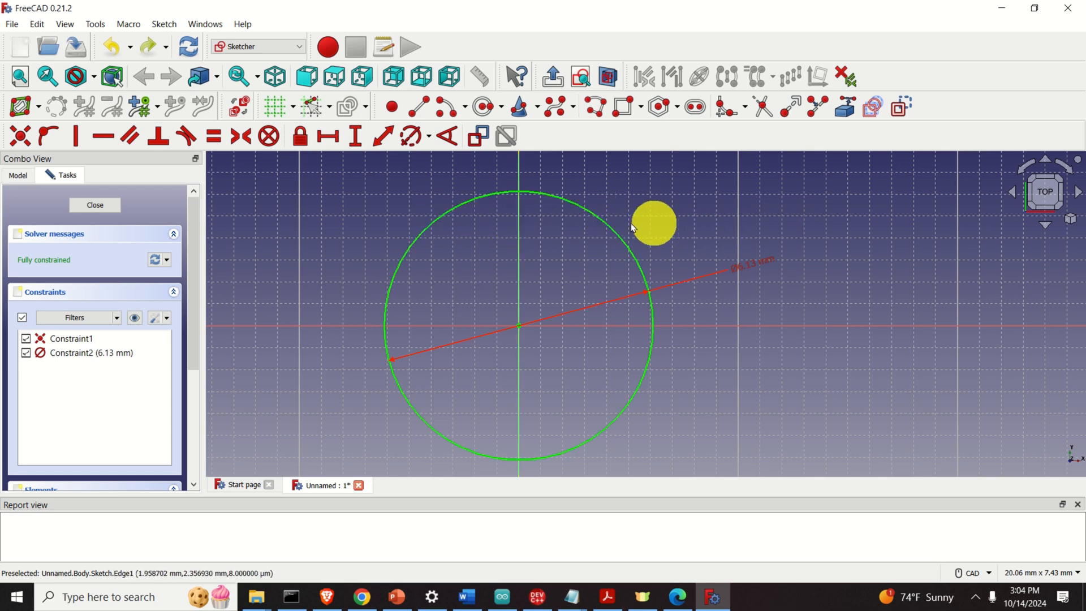
click(330, 111)
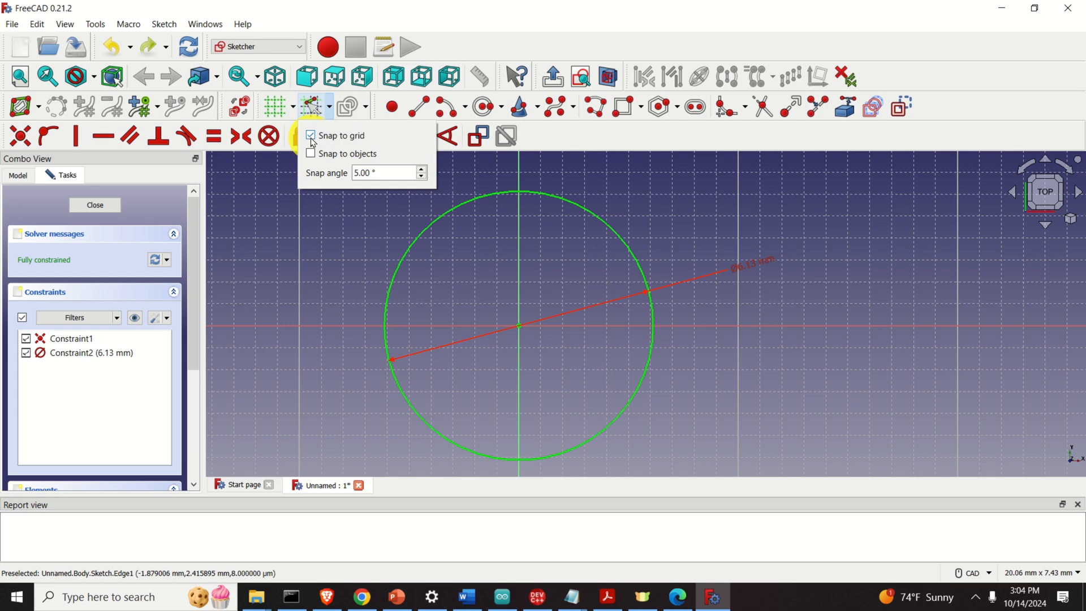
click(315, 137)
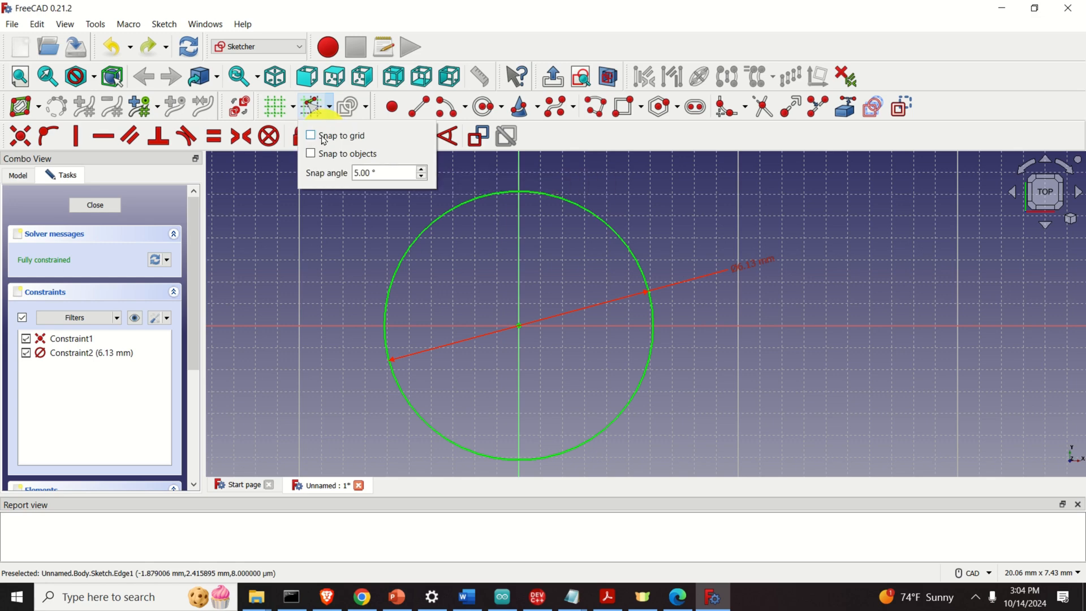
Step: Draw a horizontal line from the circle's lowest point on the vertical axis, extending left well beyond the circle
middle_drag(529, 349, 580, 301)
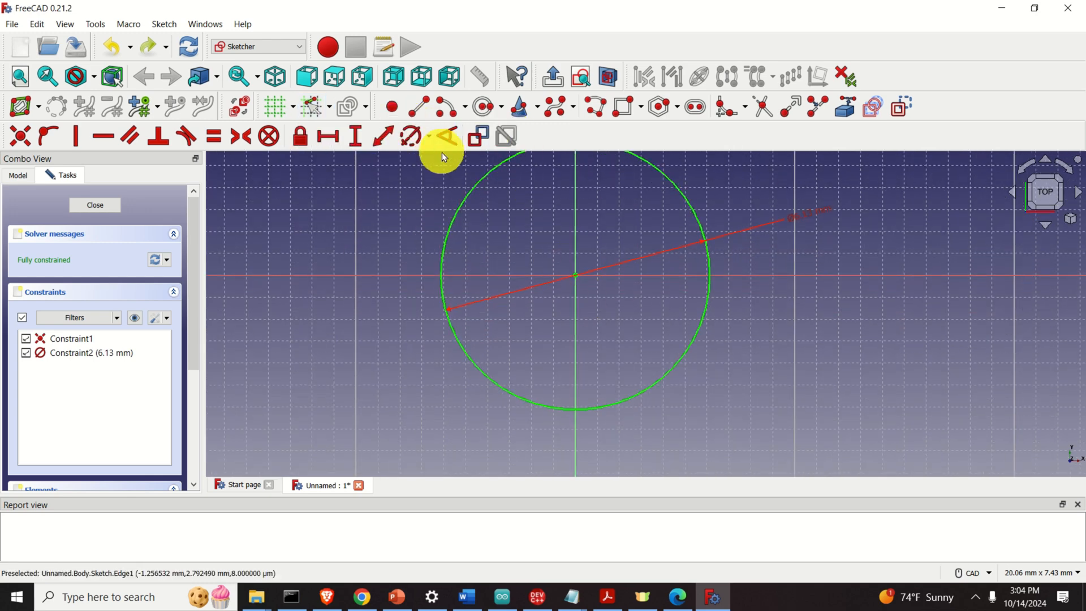
middle_drag(613, 250, 538, 257)
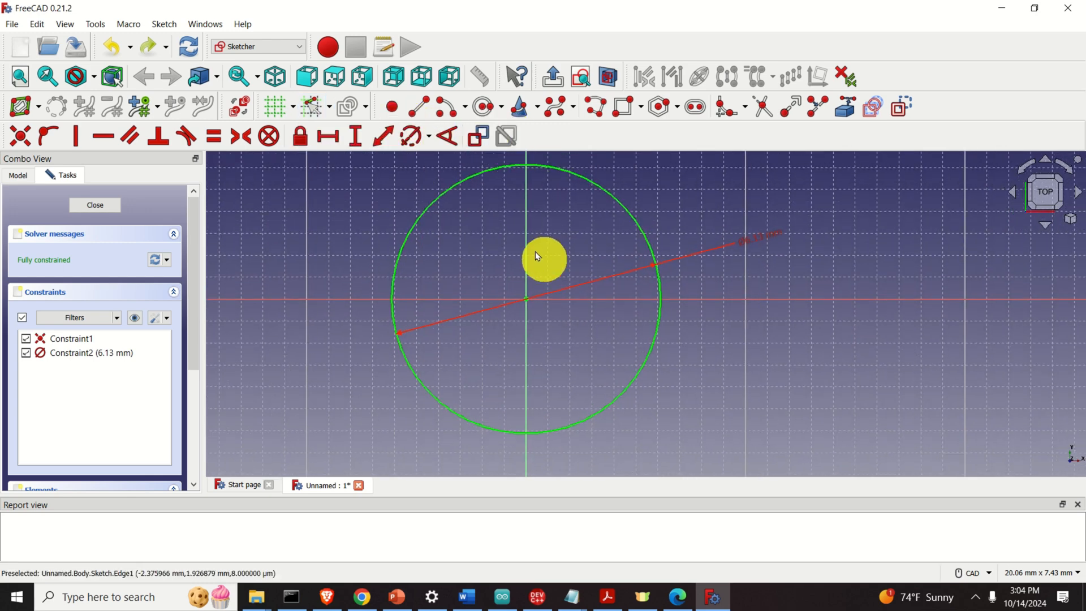
click(421, 112)
scroll(524, 446, down, 1)
scroll(518, 435, up, 5)
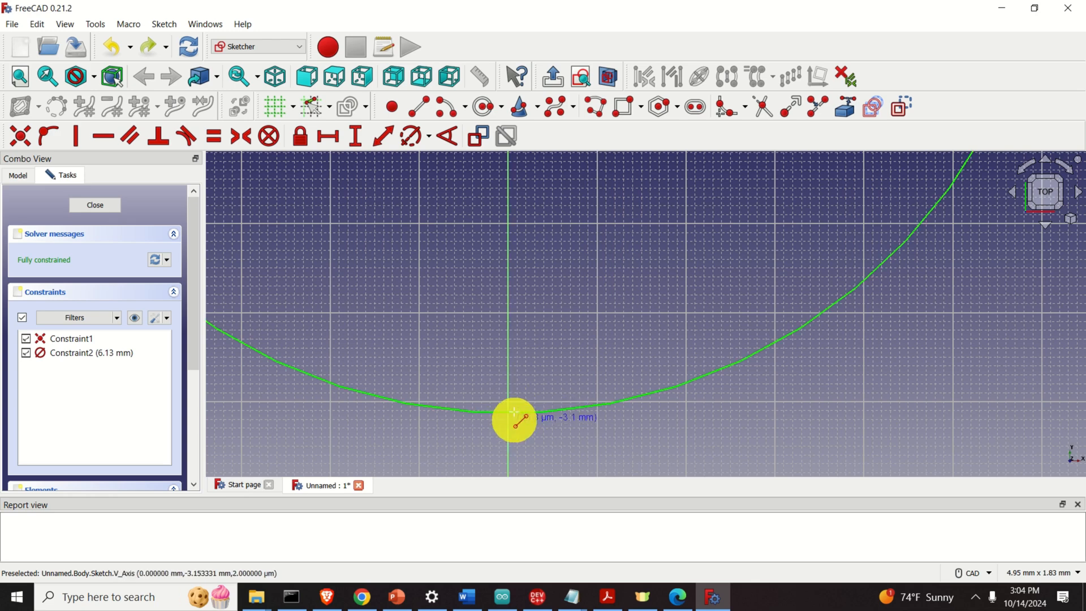
scroll(508, 413, up, 1)
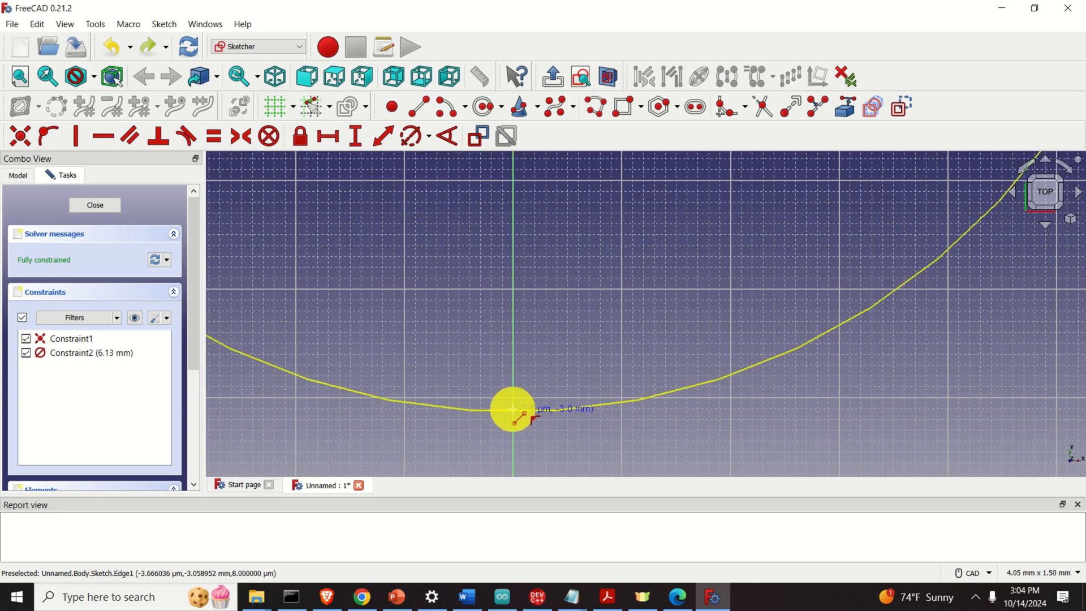
click(512, 410)
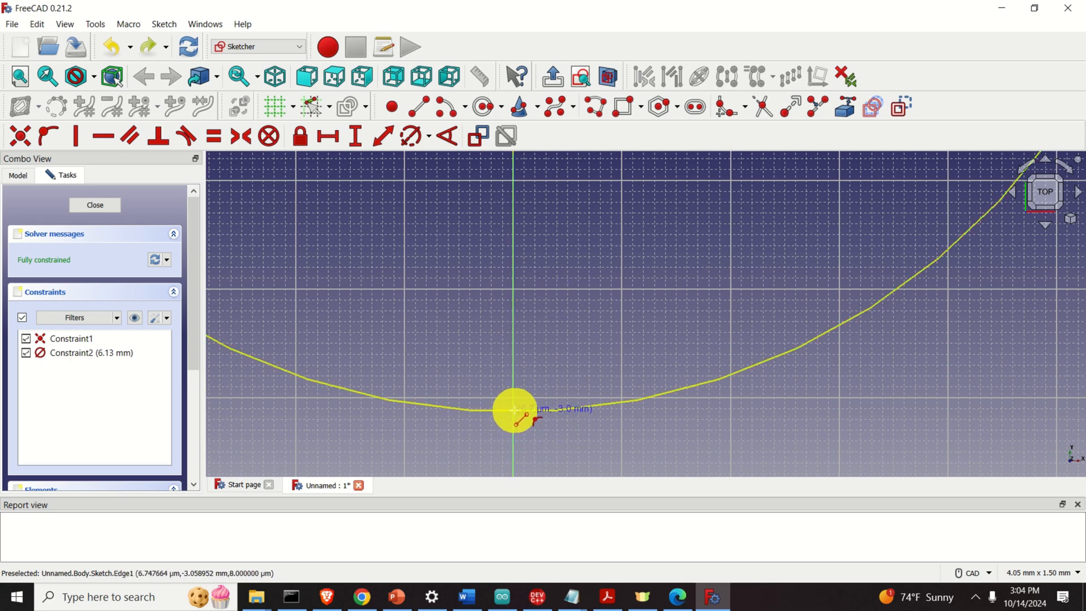
click(513, 410)
scroll(351, 417, down, 5)
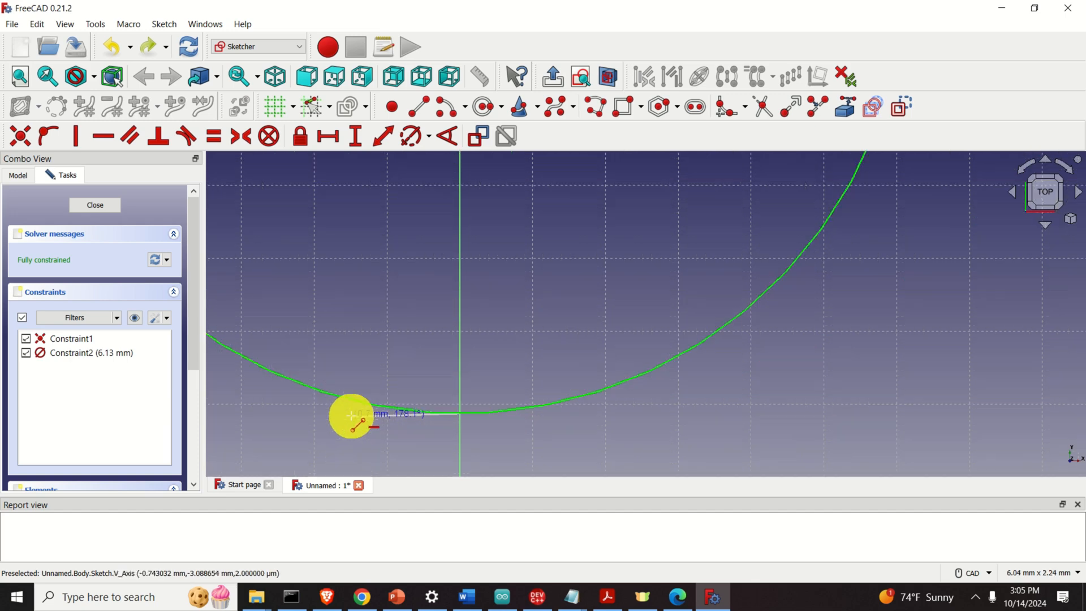
middle_drag(308, 413, 692, 437)
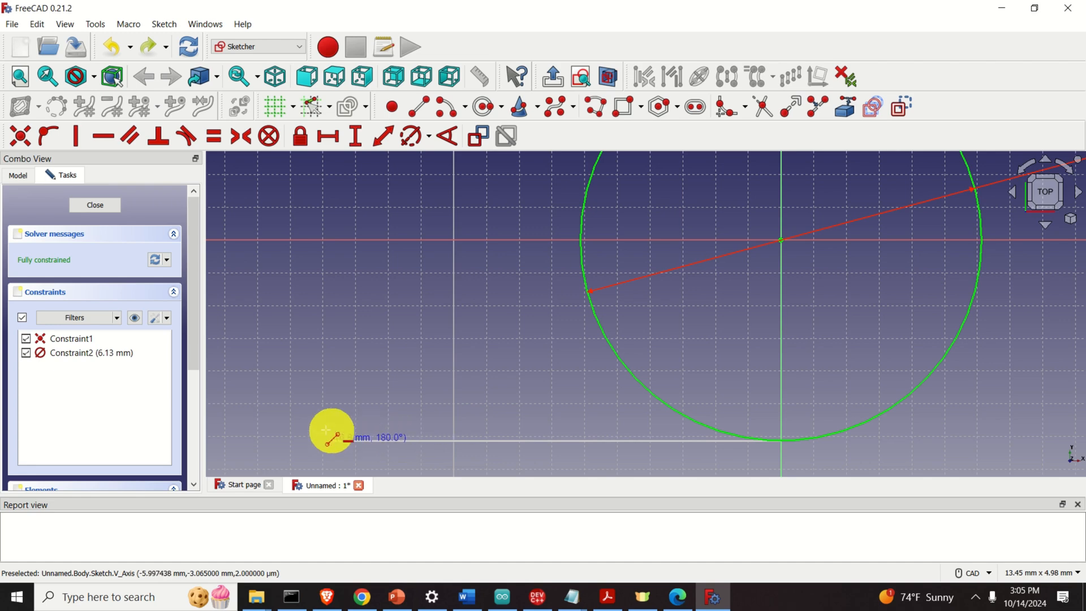
scroll(240, 431, up, 1)
scroll(239, 431, down, 1)
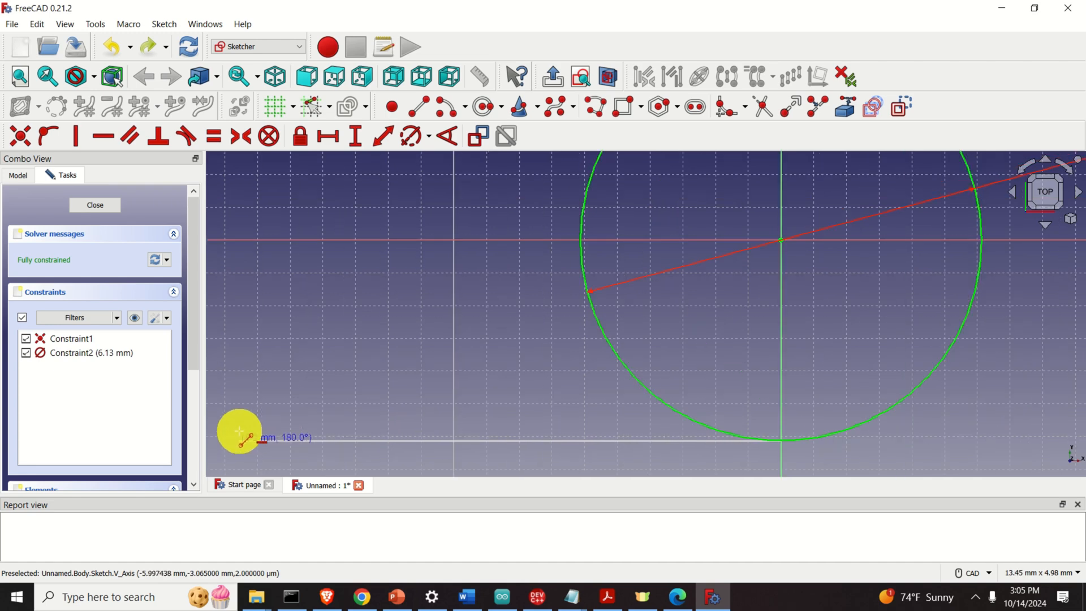
click(239, 431)
Step: Draw a second horizontal line across the circle's upper part, about 2.4 mm above the horizontal axis and extending past both sides
scroll(521, 372, down, 3)
middle_drag(677, 262, 624, 366)
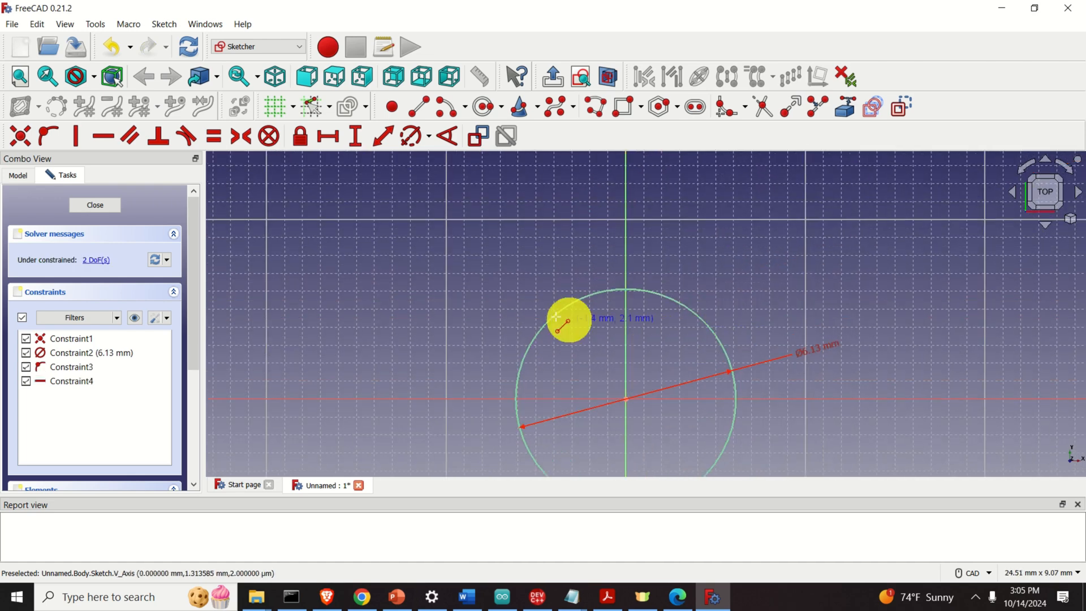
middle_drag(371, 326, 420, 252)
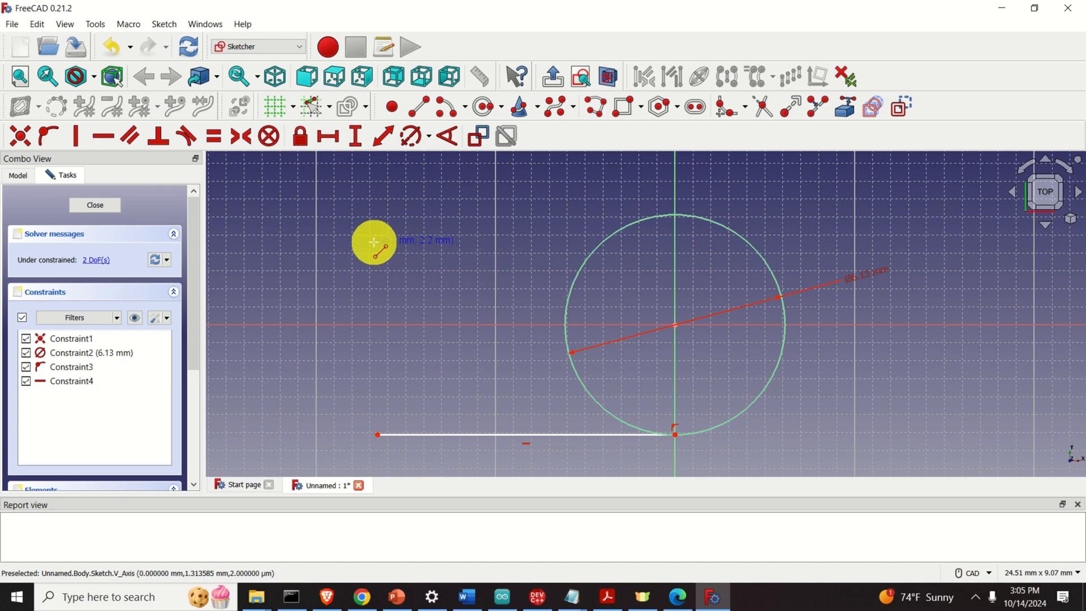
click(376, 238)
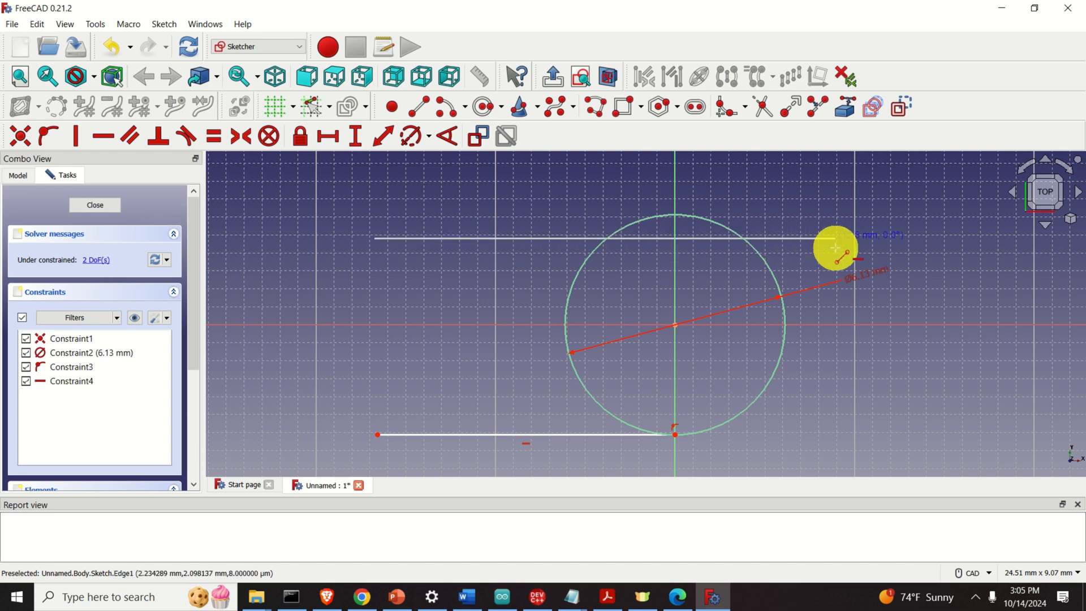
click(836, 248)
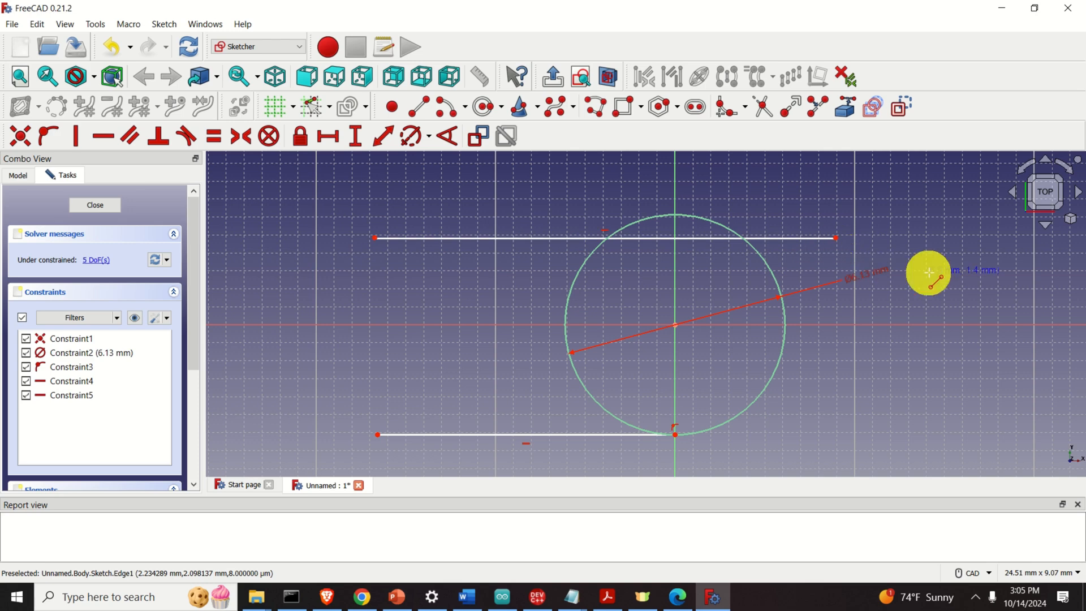
right_click(689, 258)
Step: Examine where the upper line crosses the circle and vertical axis, and where the lower line meets the circle's bottom
middle_drag(427, 261, 418, 249)
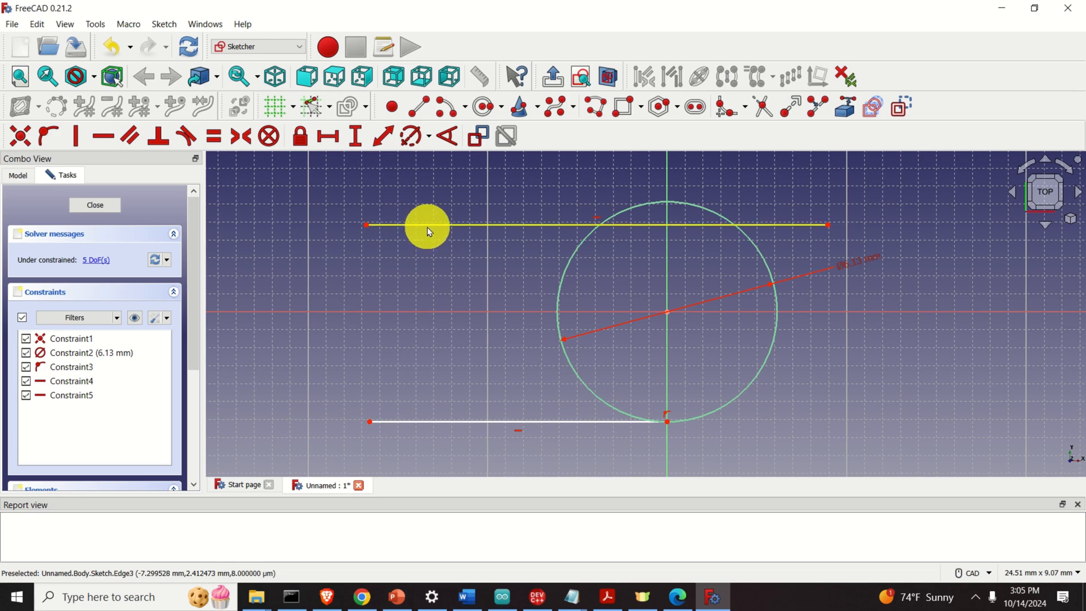
middle_drag(726, 241, 668, 255)
scroll(592, 251, up, 1)
scroll(596, 248, up, 3)
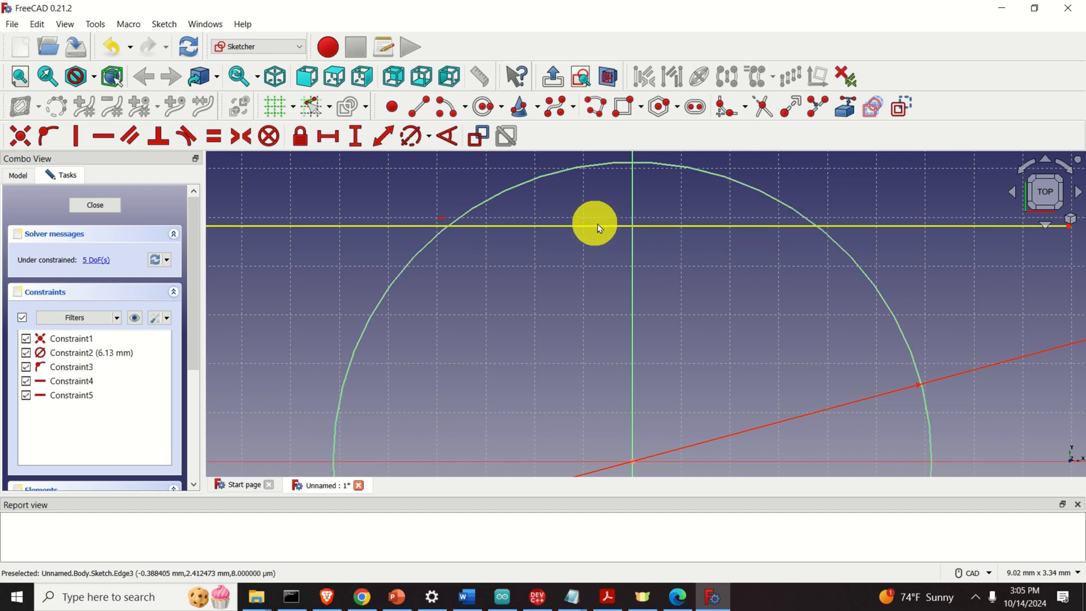
scroll(667, 278, up, 1)
scroll(667, 279, down, 4)
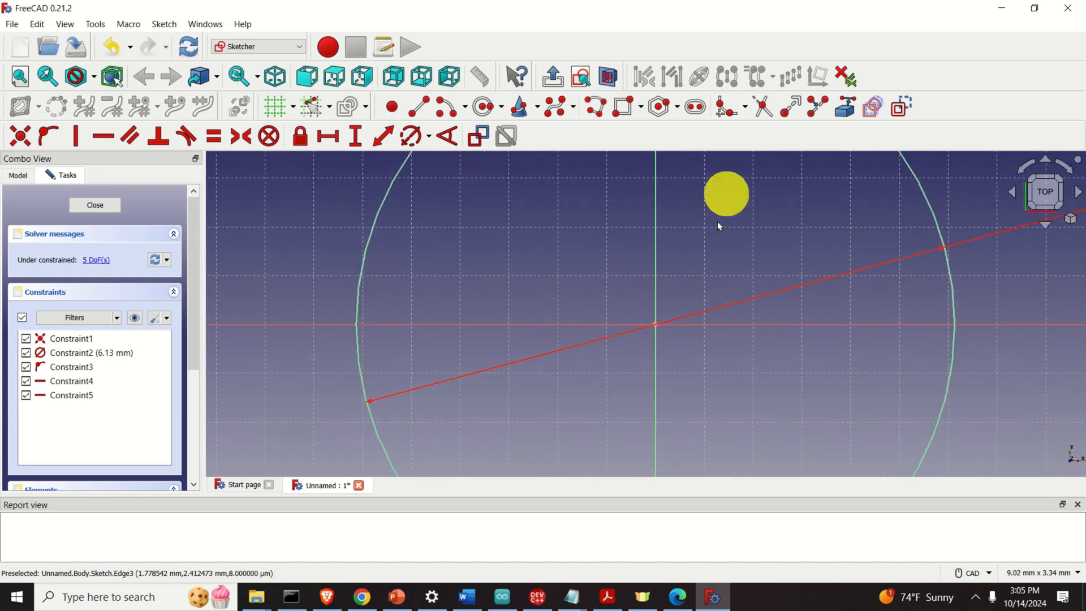
scroll(714, 351, up, 5)
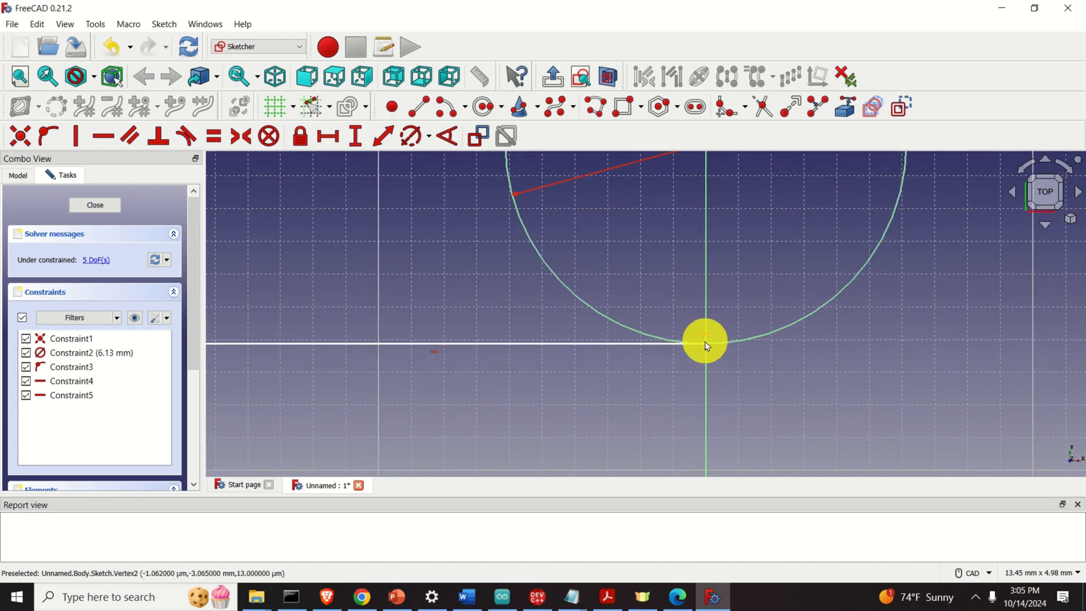
scroll(757, 301, down, 7)
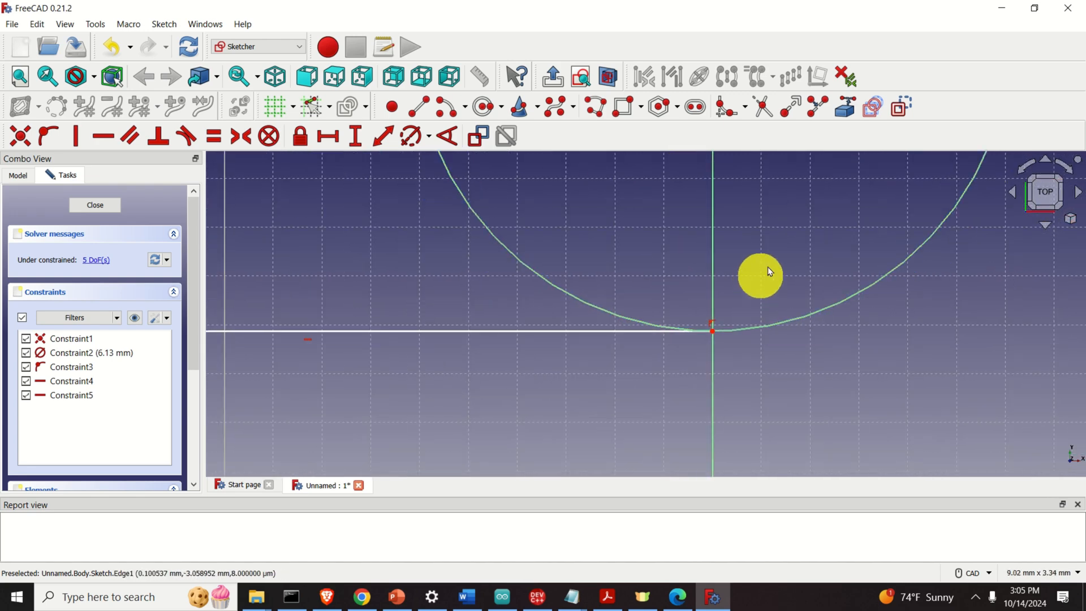
scroll(718, 252, up, 2)
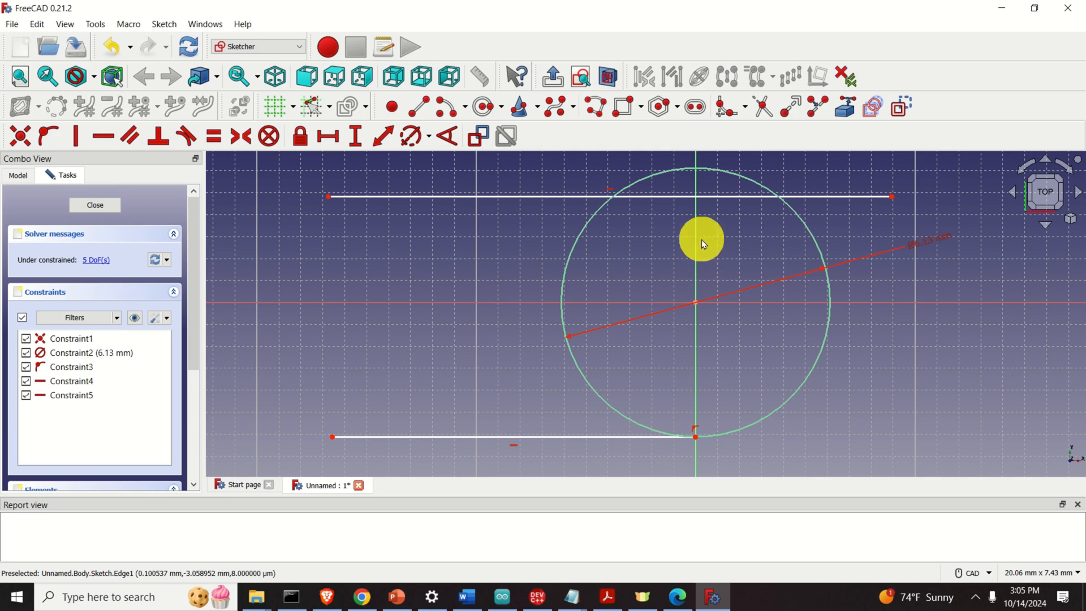
scroll(697, 418, up, 2)
scroll(698, 416, up, 4)
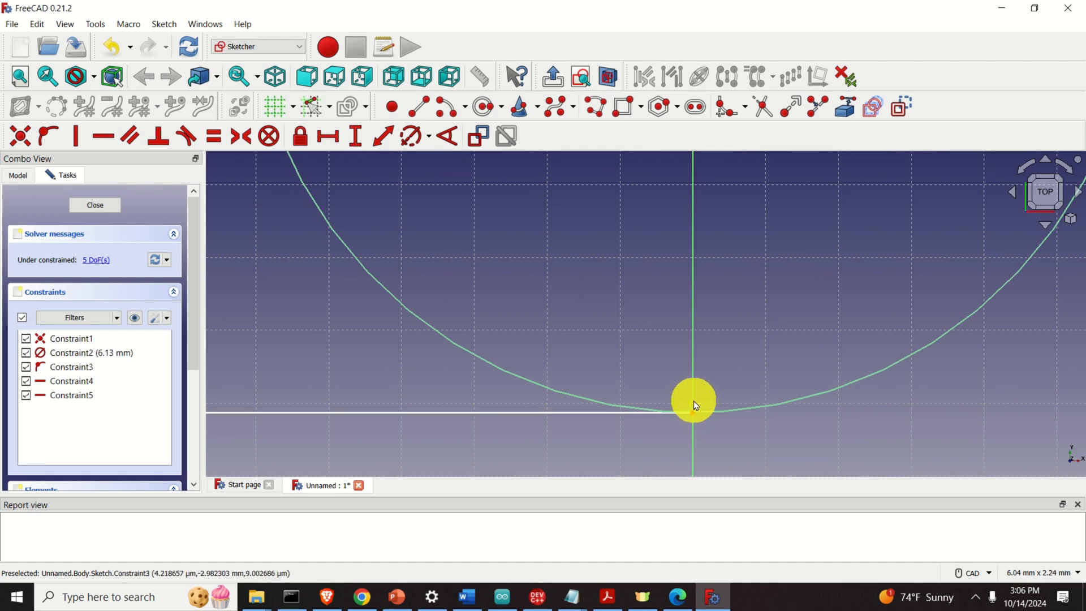
scroll(695, 407, down, 7)
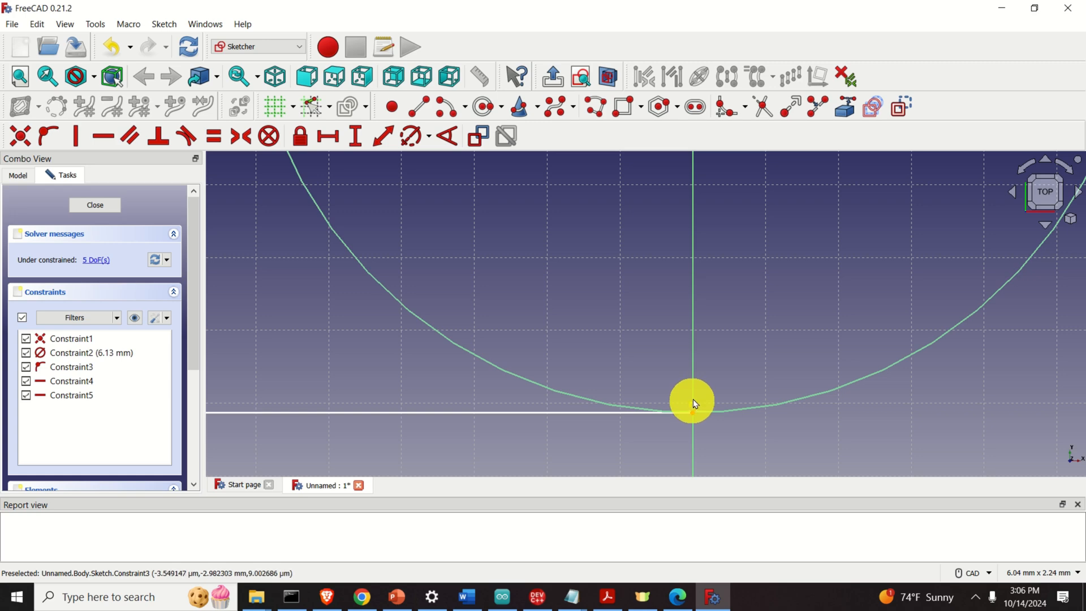
scroll(706, 270, up, 5)
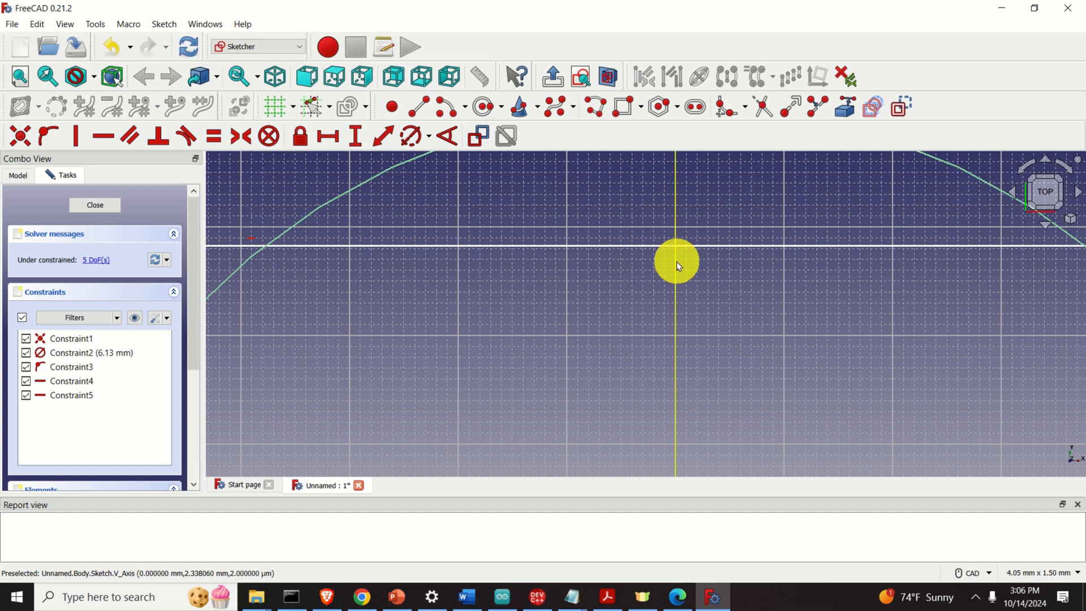
scroll(762, 175, down, 3)
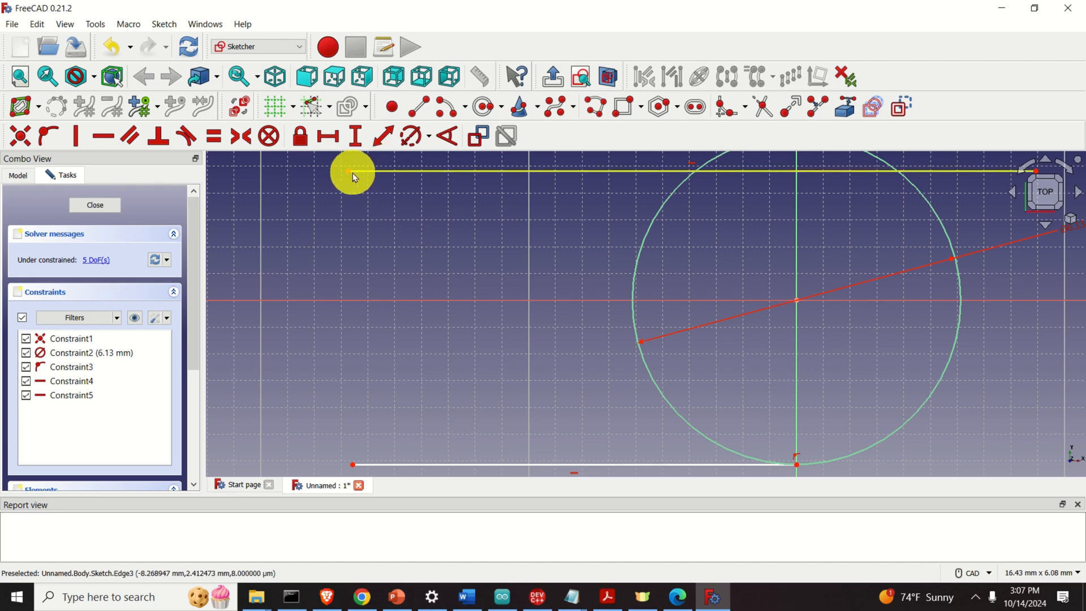
Step: Constrain the vertical distance between the left endpoints of the upper and lower horizontal lines to 5.45 mm
middle_drag(315, 209, 383, 206)
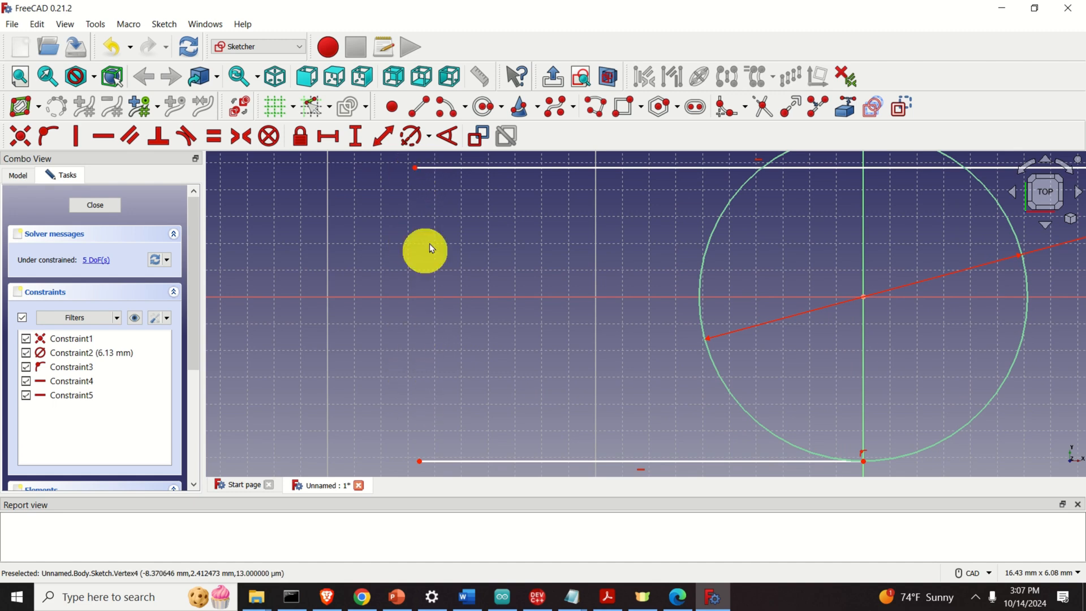
click(417, 170)
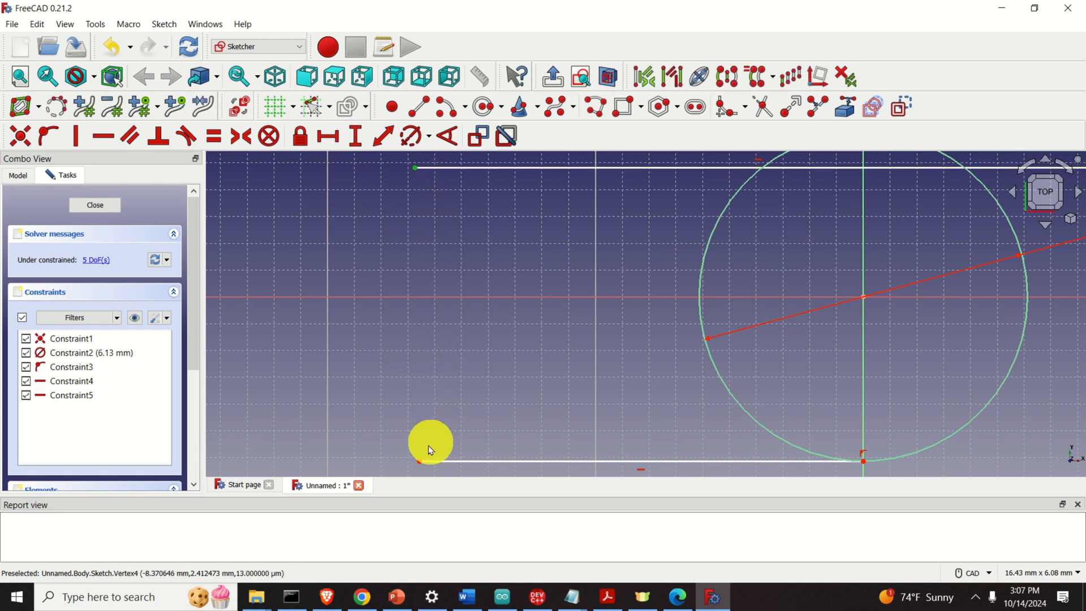
click(423, 461)
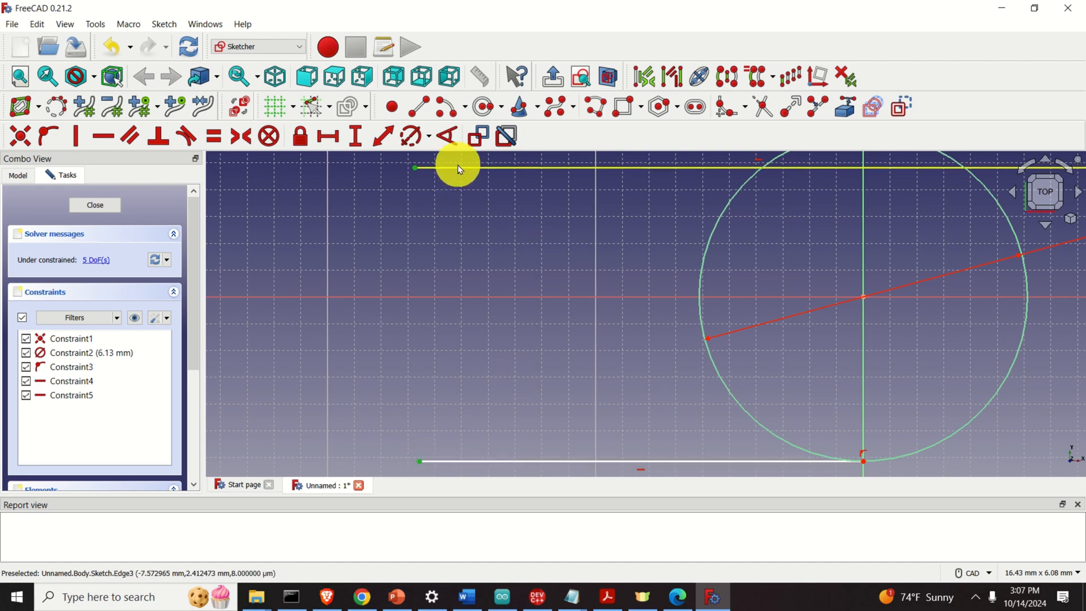
click(355, 142)
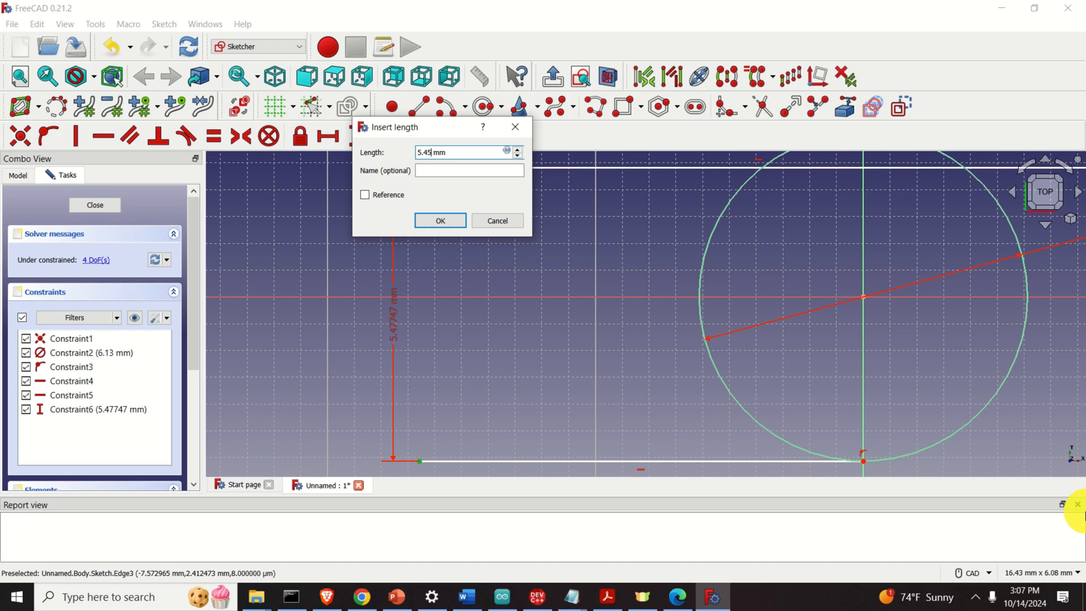
key(Return)
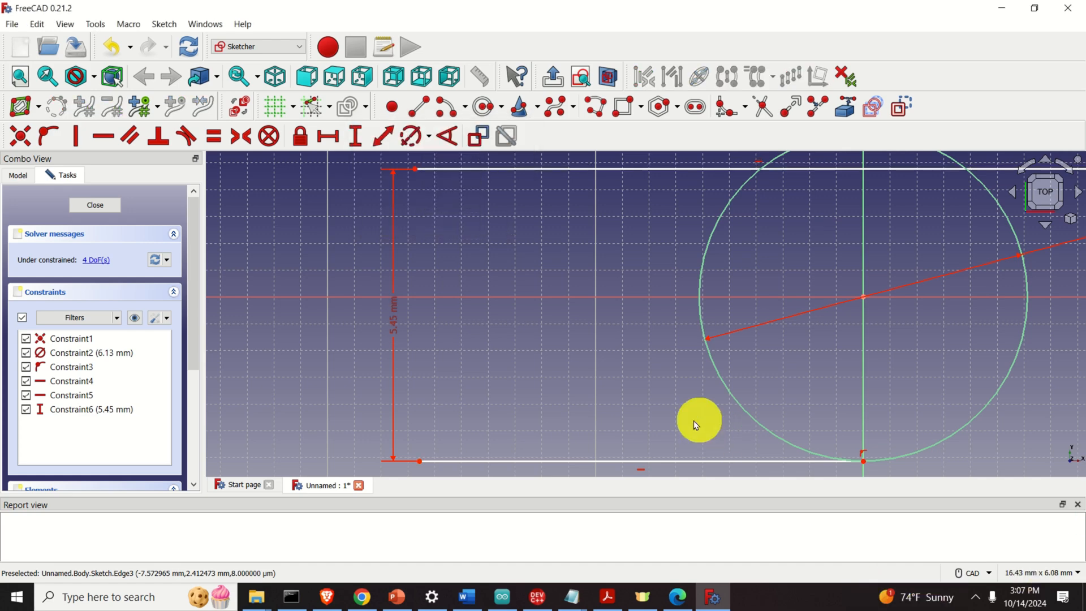
Step: Examine the vertical dimension between the two lines, the lower line's contact with the circle's bottom, and the upper line's crossings with the circle
scroll(679, 423, down, 2)
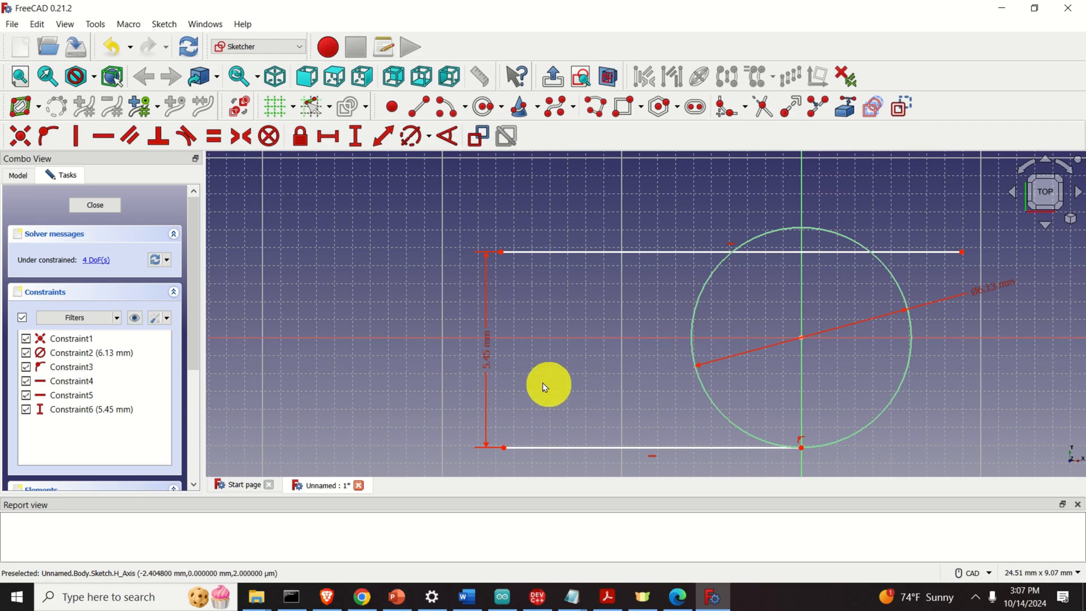
scroll(525, 389, down, 1)
scroll(525, 389, up, 1)
scroll(524, 384, up, 3)
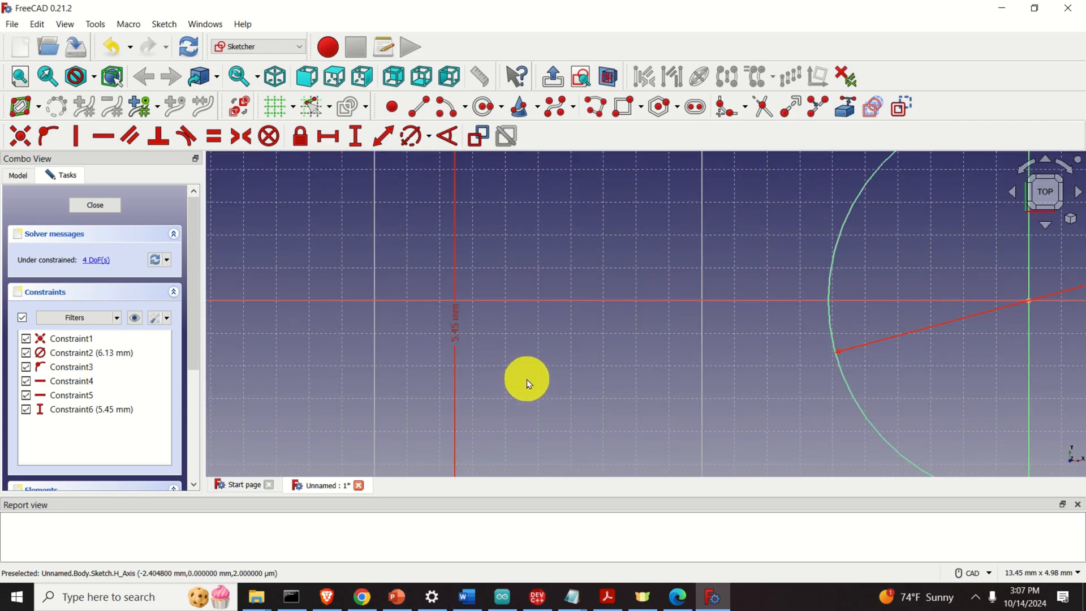
scroll(529, 377, down, 3)
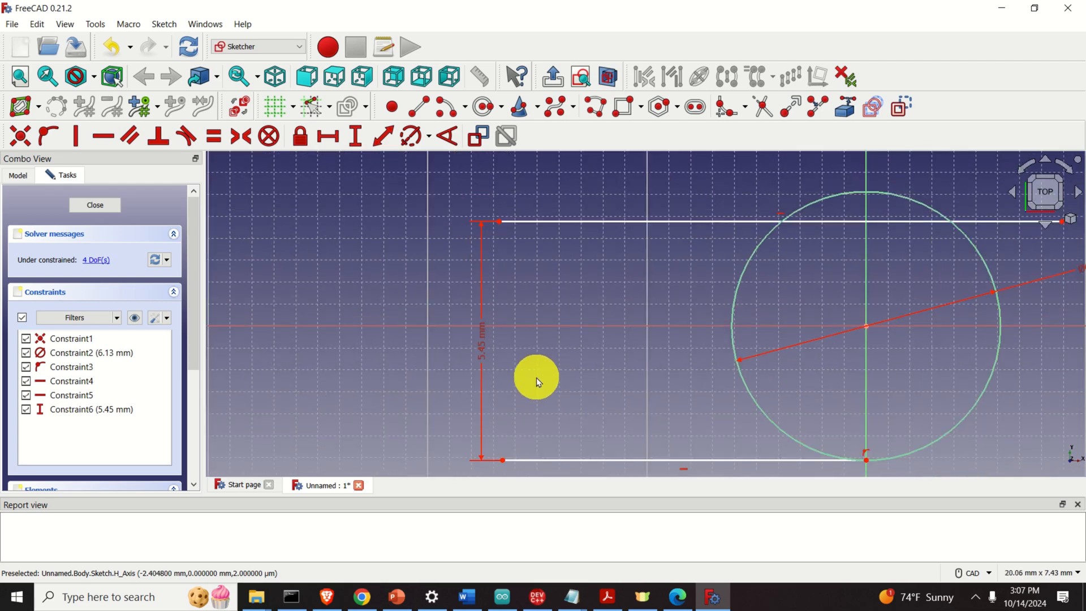
middle_drag(656, 363, 490, 278)
scroll(643, 354, up, 3)
scroll(641, 355, down, 2)
middle_drag(540, 352, 601, 359)
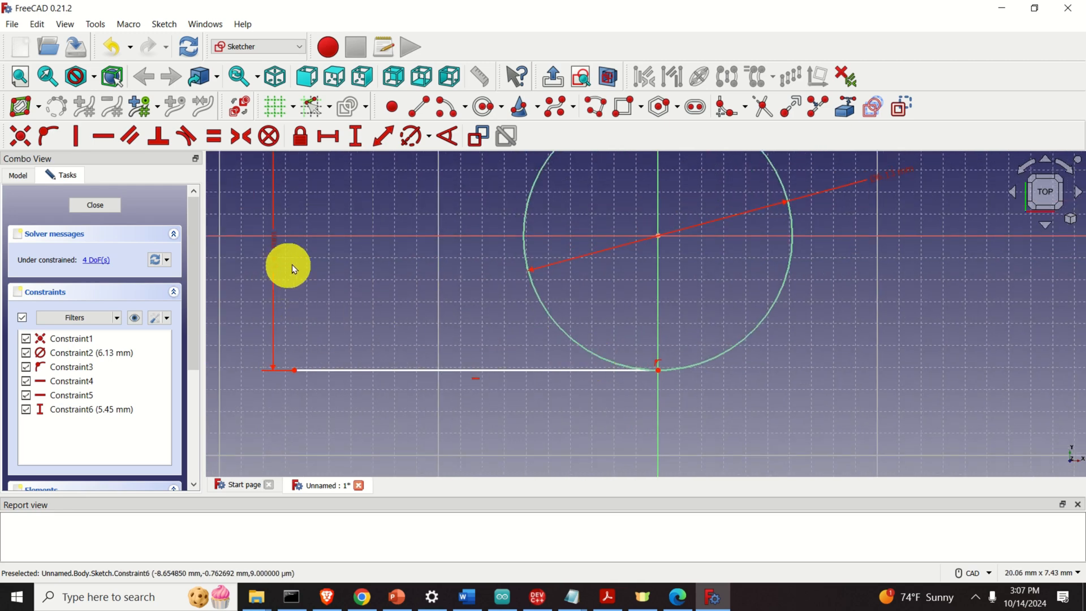
scroll(649, 317, down, 2)
mouse_move(685, 347)
middle_down()
mouse_move(602, 351)
mouse_move(585, 370)
middle_up()
scroll(583, 368, up, 5)
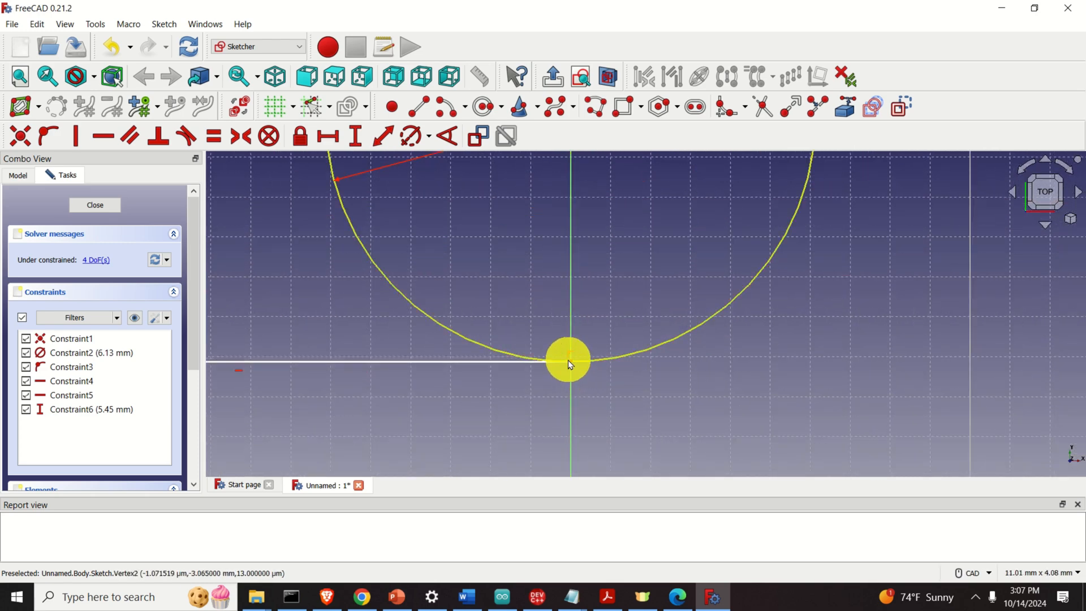
scroll(572, 363, up, 2)
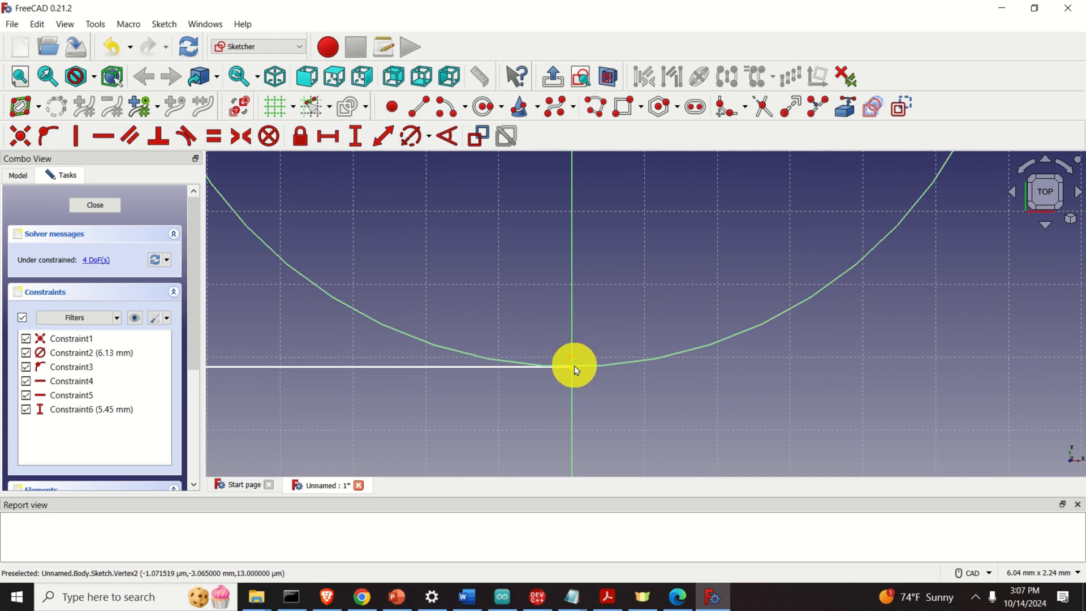
scroll(603, 338, down, 3)
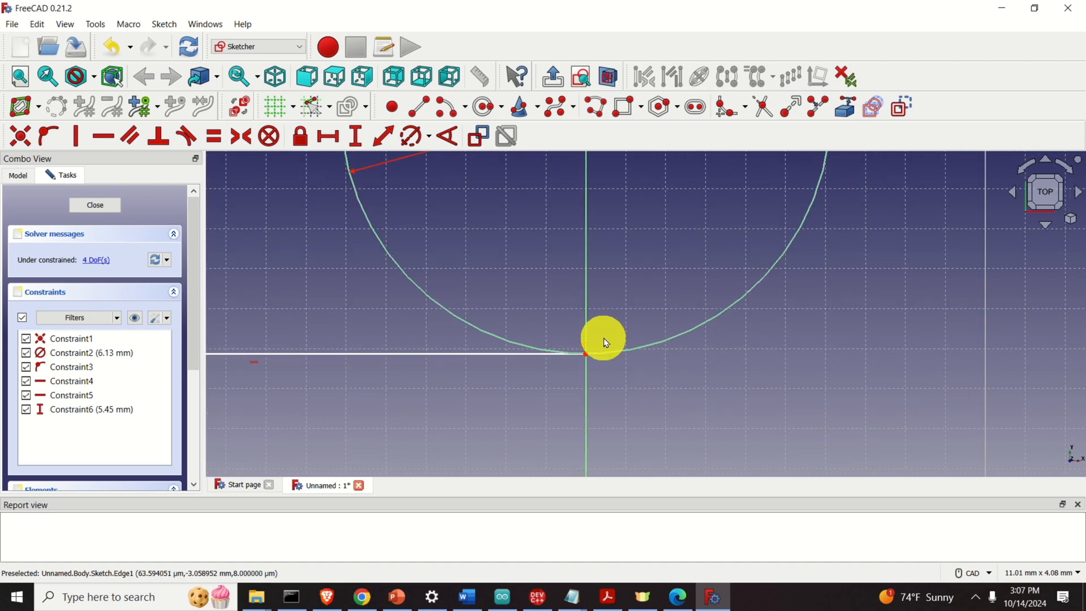
scroll(647, 315, down, 1)
middle_drag(638, 287, 604, 436)
middle_drag(606, 251, 594, 352)
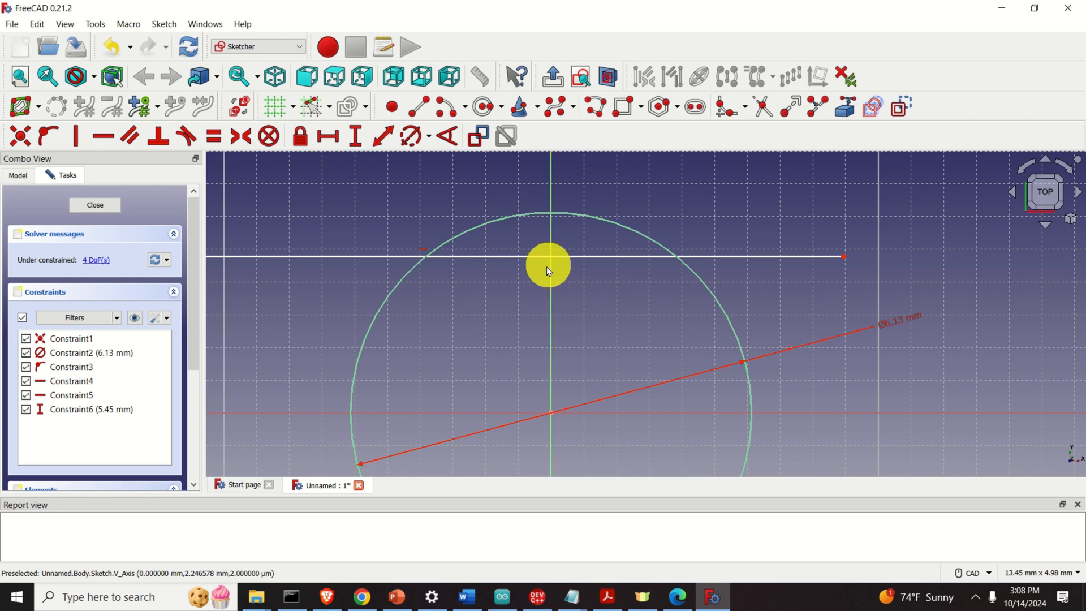
middle_drag(396, 284, 792, 310)
middle_drag(423, 325, 472, 236)
middle_drag(465, 351, 517, 288)
scroll(444, 344, up, 4)
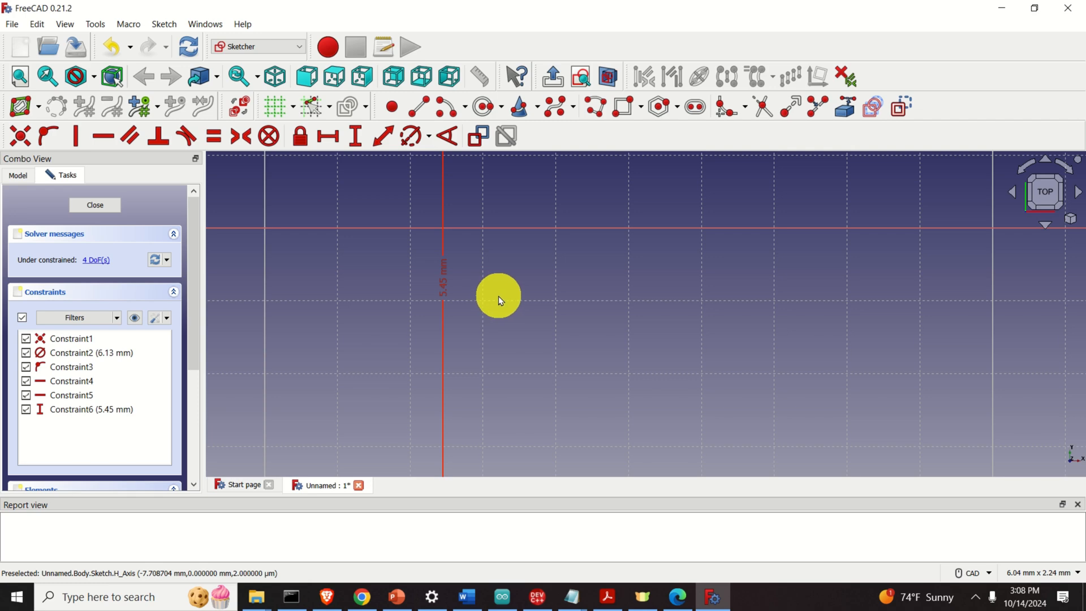
scroll(456, 305, down, 1)
scroll(682, 289, down, 1)
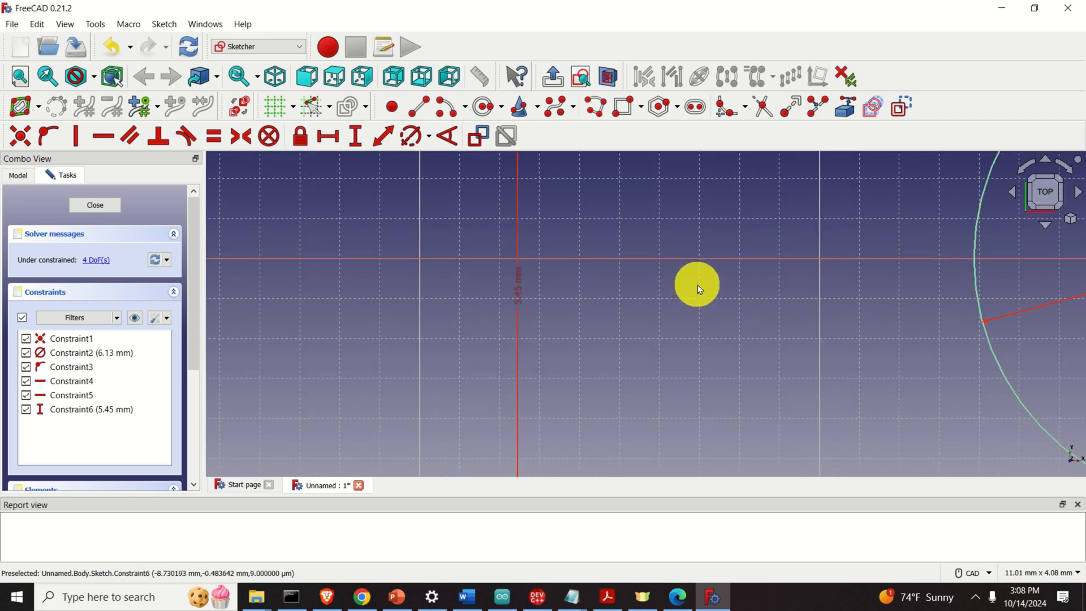
scroll(747, 286, down, 1)
middle_drag(868, 277, 653, 299)
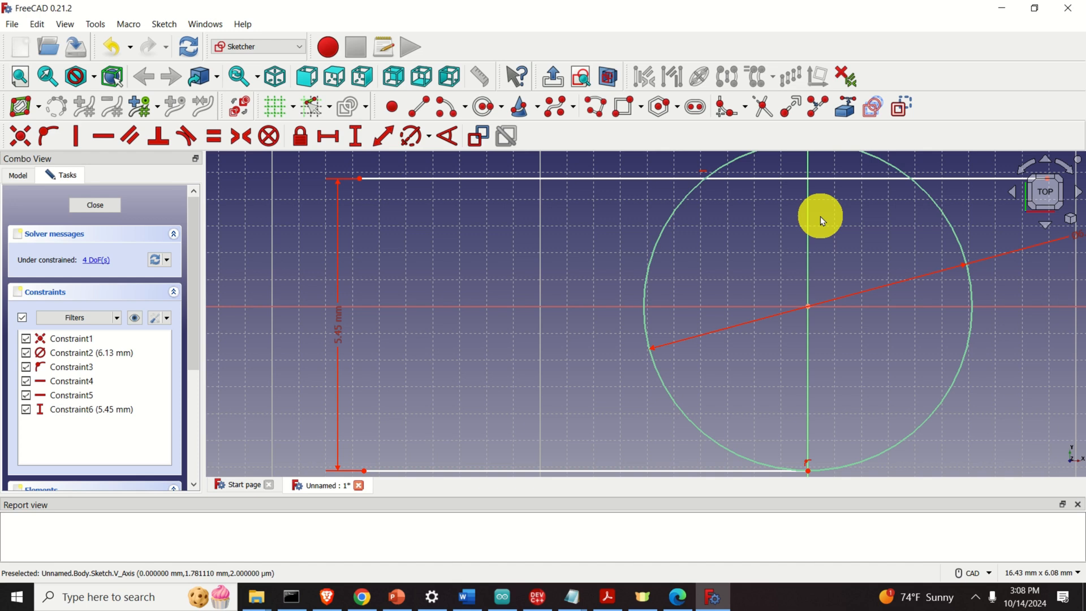
Step: Trim both ends of the upper line outside the circle and the arc above it to form the D-profile
middle_drag(770, 295, 470, 343)
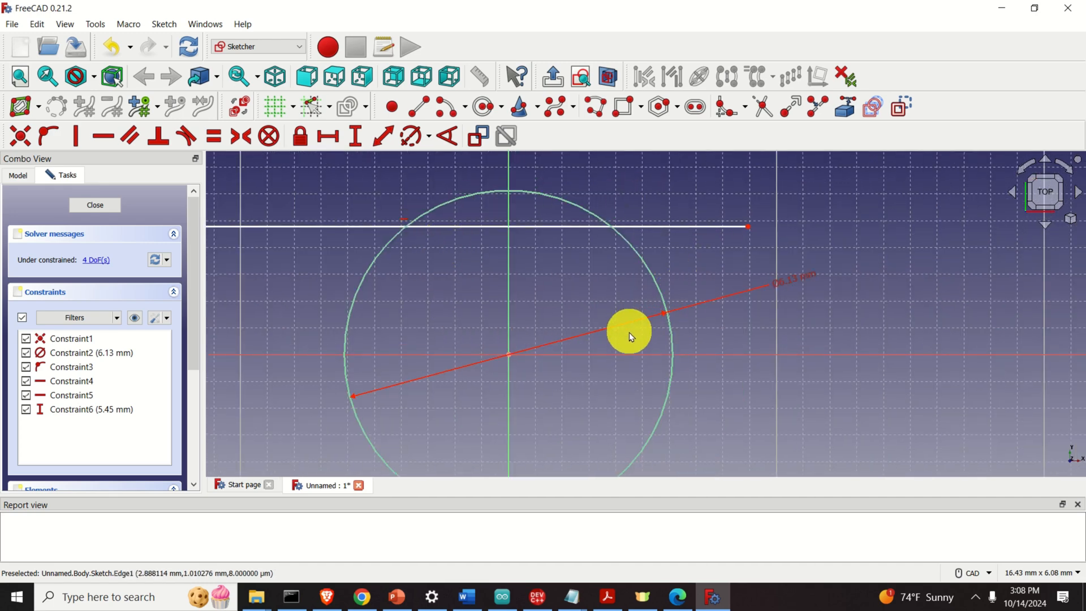
mouse_move(644, 396)
middle_down()
mouse_move(669, 381)
mouse_move(666, 419)
middle_up()
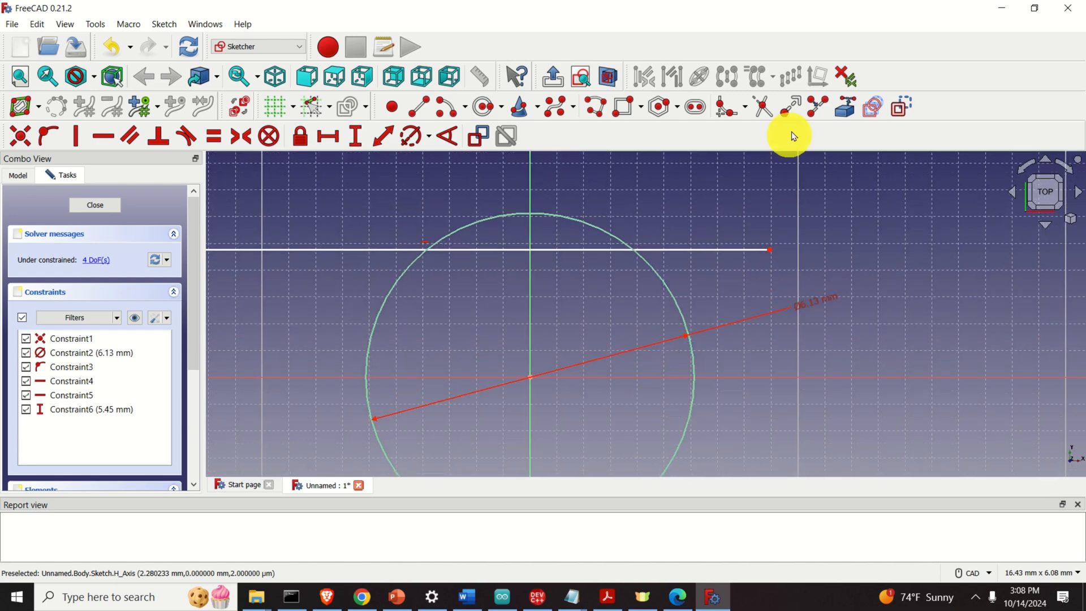
click(765, 114)
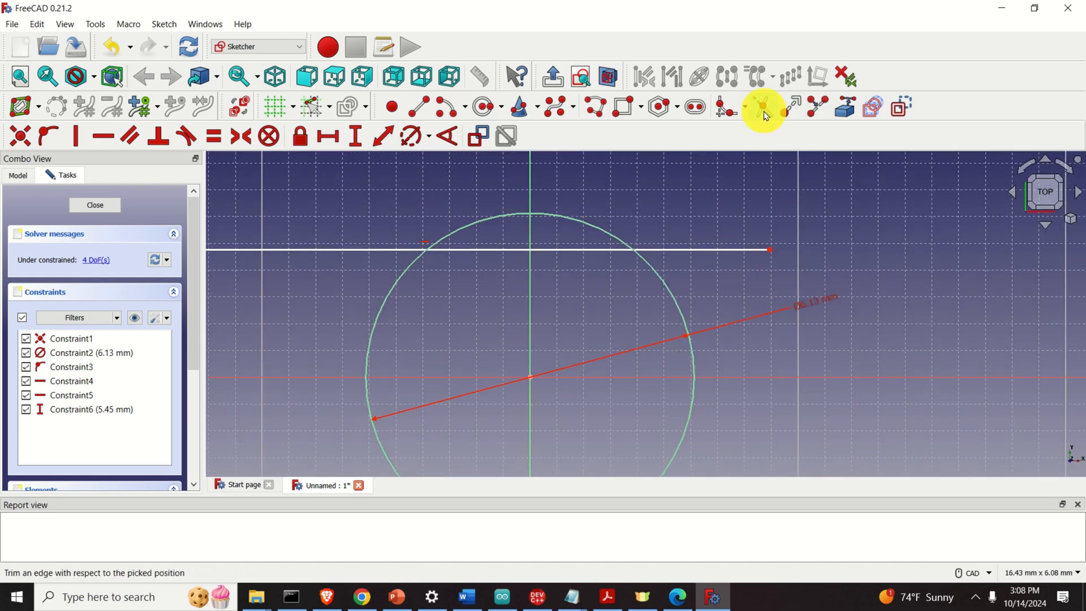
click(365, 250)
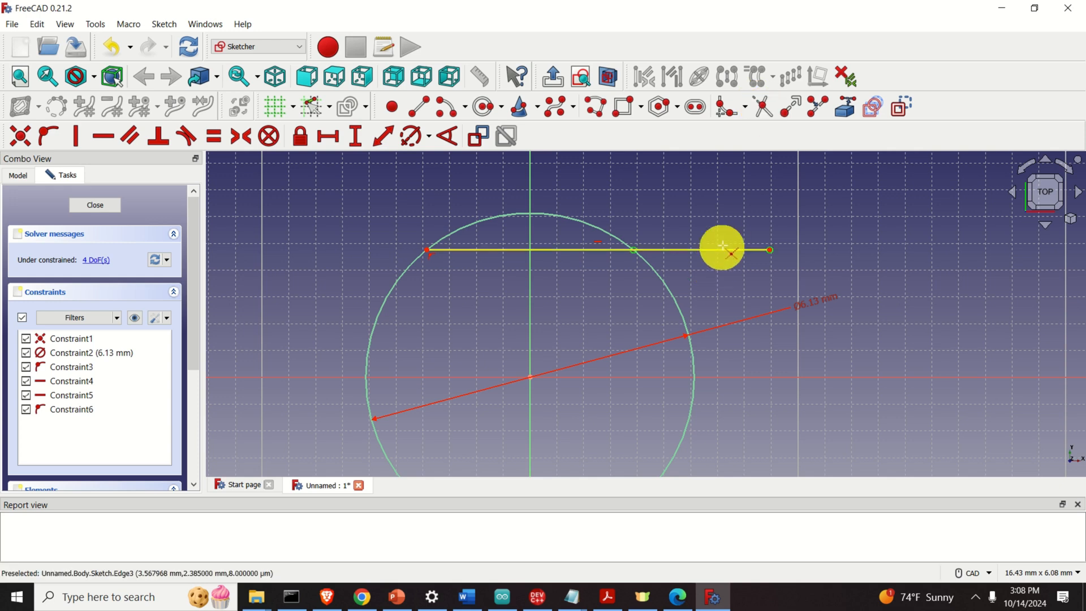
click(763, 107)
click(710, 249)
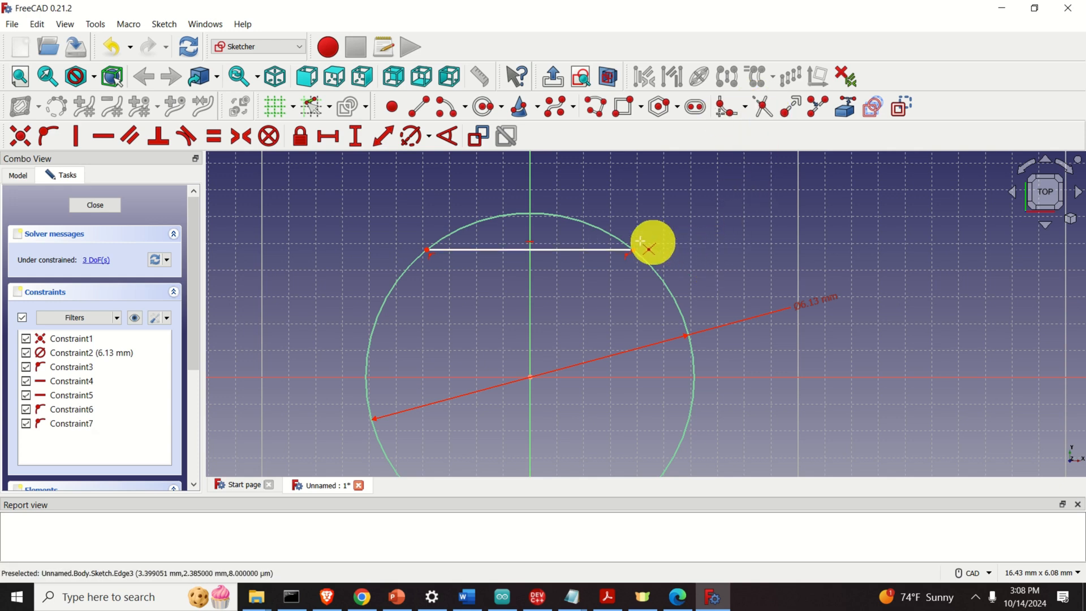
click(566, 218)
scroll(656, 306, down, 3)
middle_drag(743, 338, 812, 255)
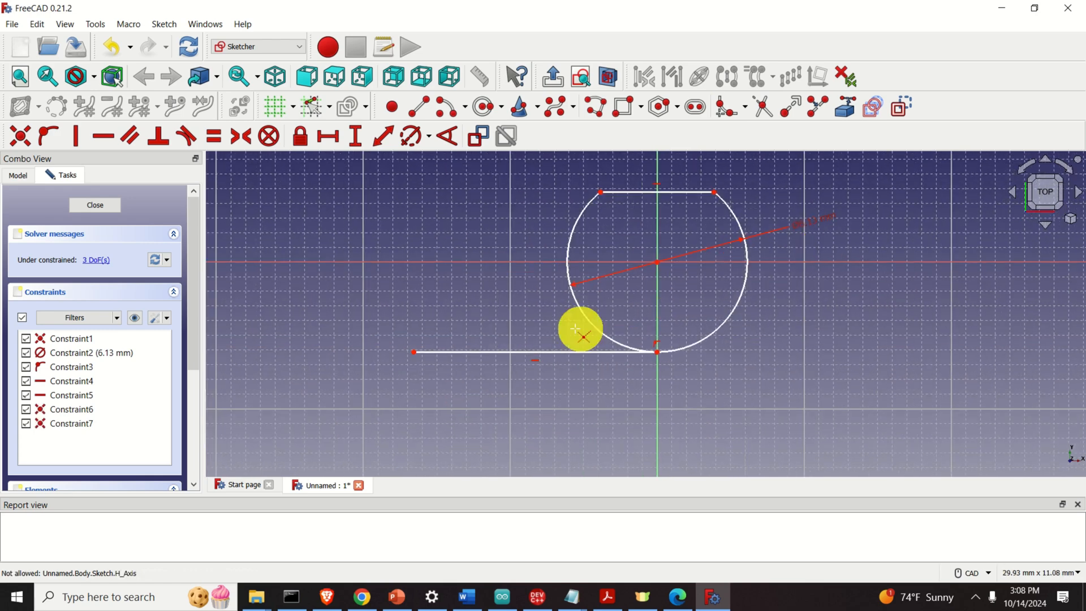
Step: Delete the lower horizontal helper line that ends at the circle's lowest point
right_click(450, 352)
click(451, 353)
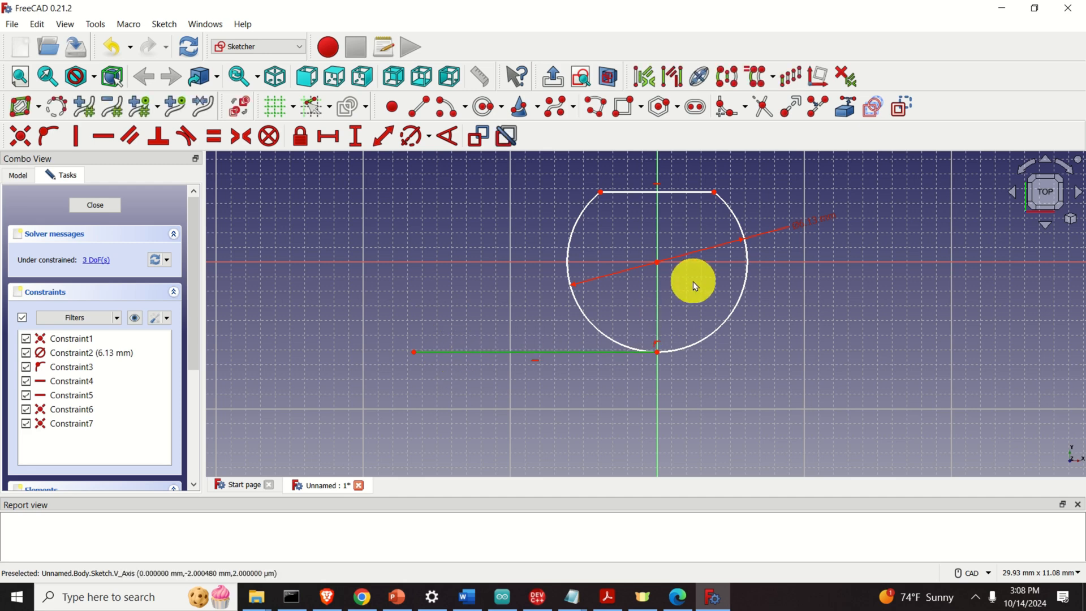
key(Delete)
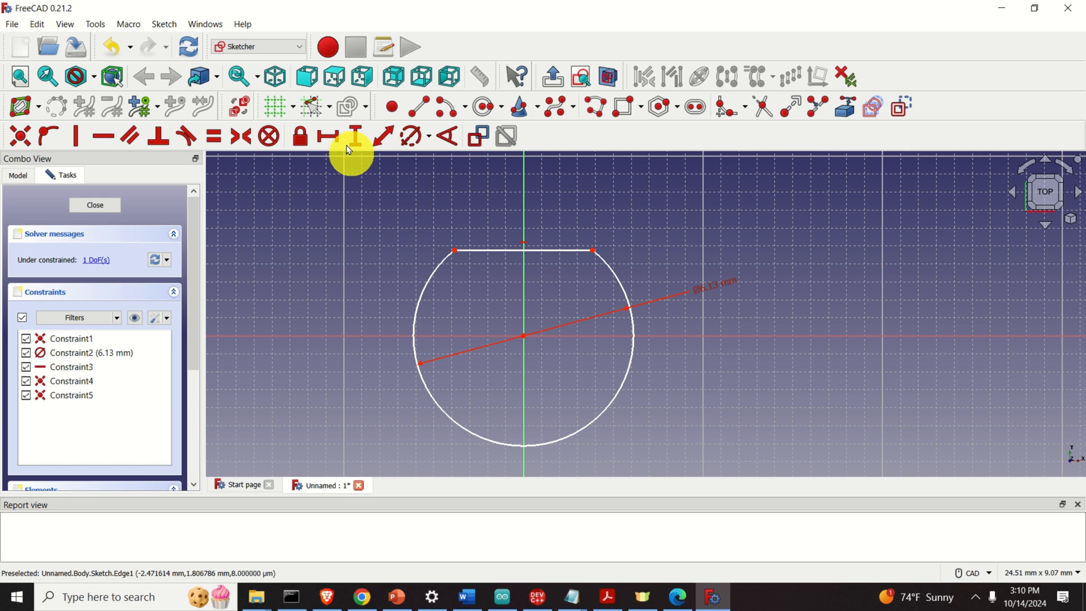
Step: Turn off snapping to objects for the sketch
click(330, 107)
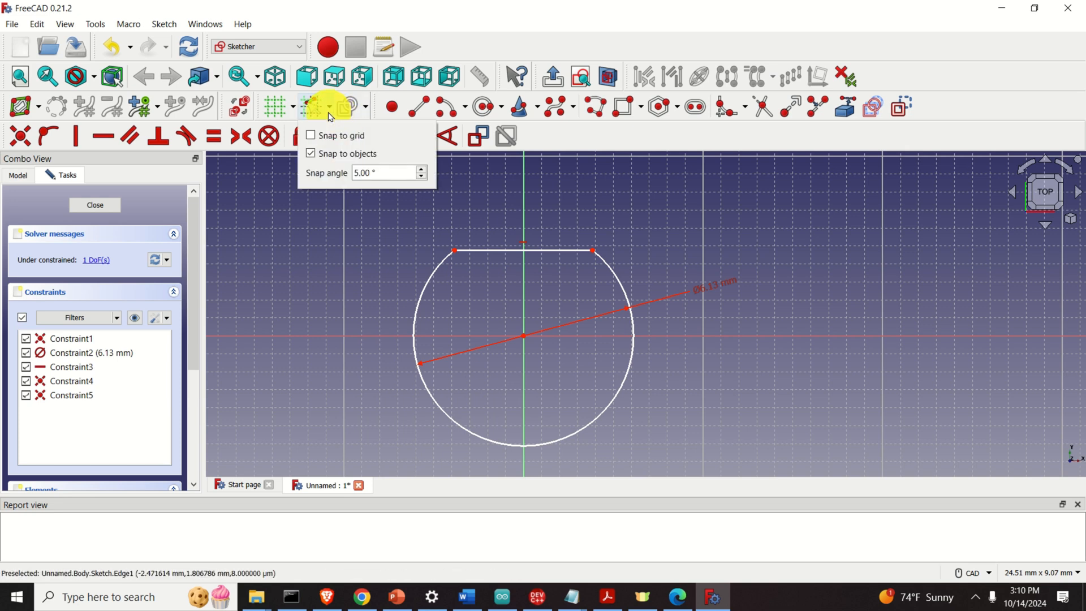
click(313, 155)
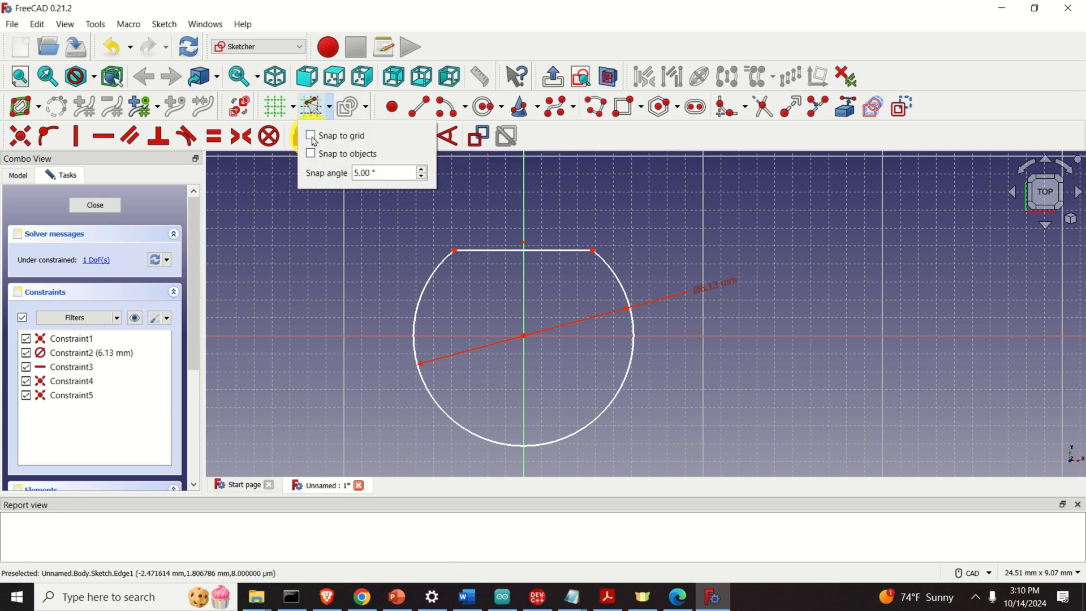
click(728, 218)
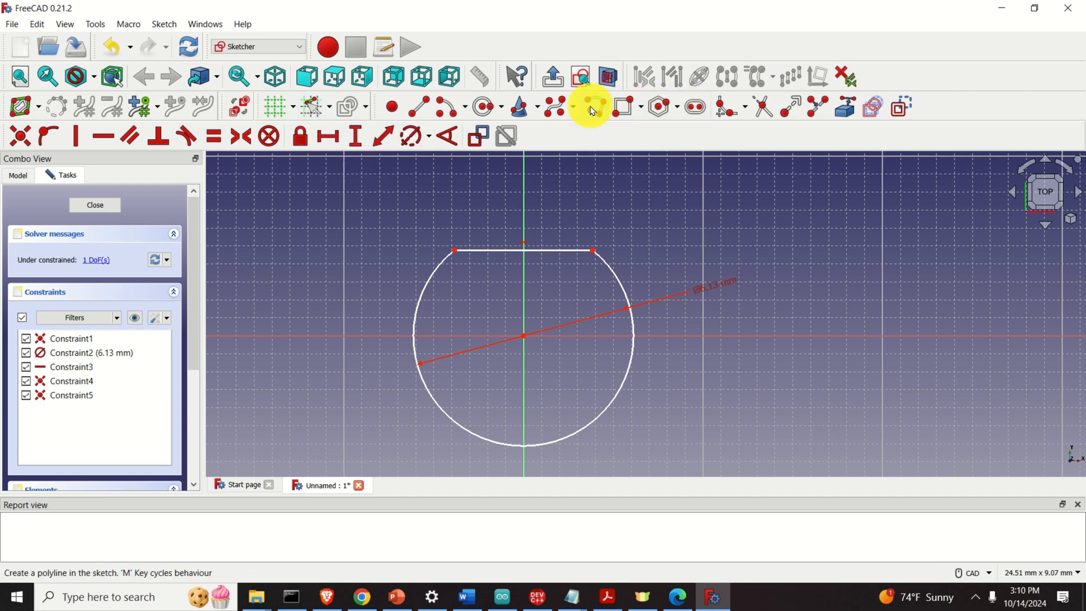
Step: Draw a circle about 17 mm in diameter around the D-profile, centred on the origin
click(489, 106)
click(524, 336)
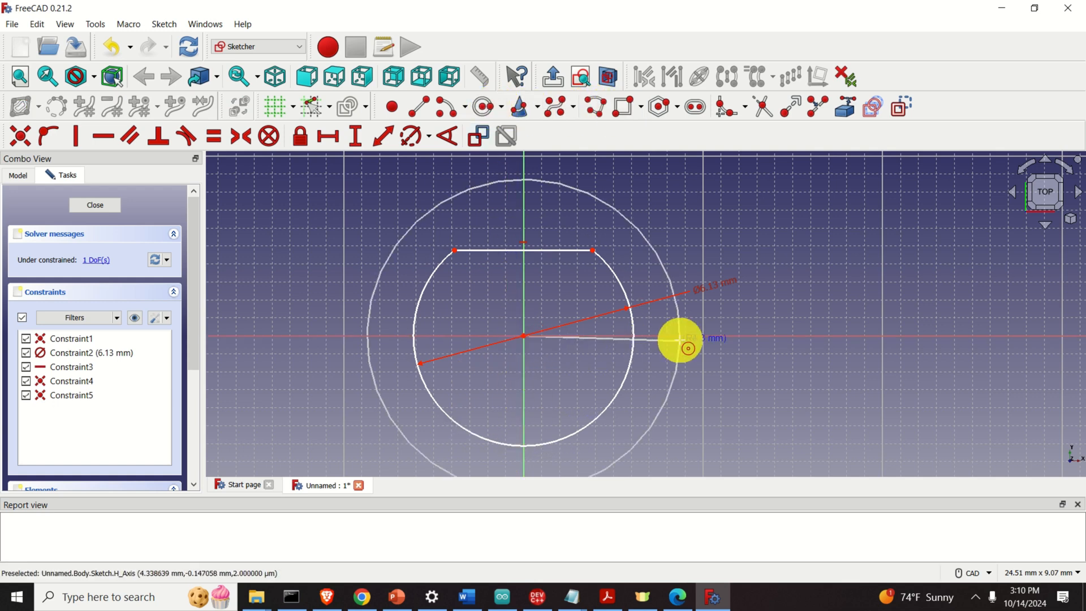
scroll(774, 337, up, 1)
scroll(776, 337, down, 1)
scroll(762, 338, down, 2)
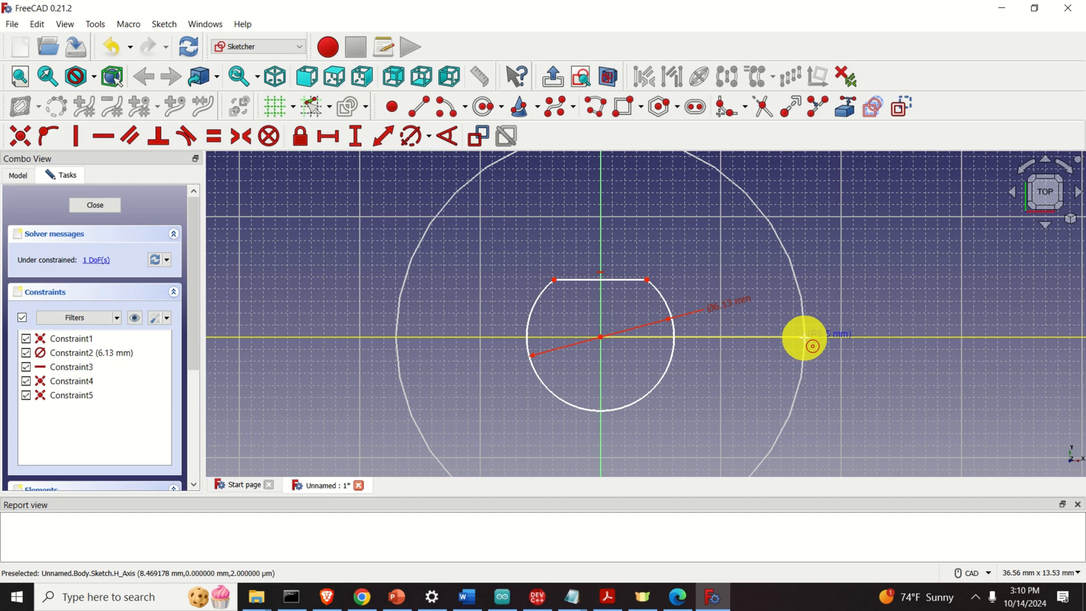
click(804, 338)
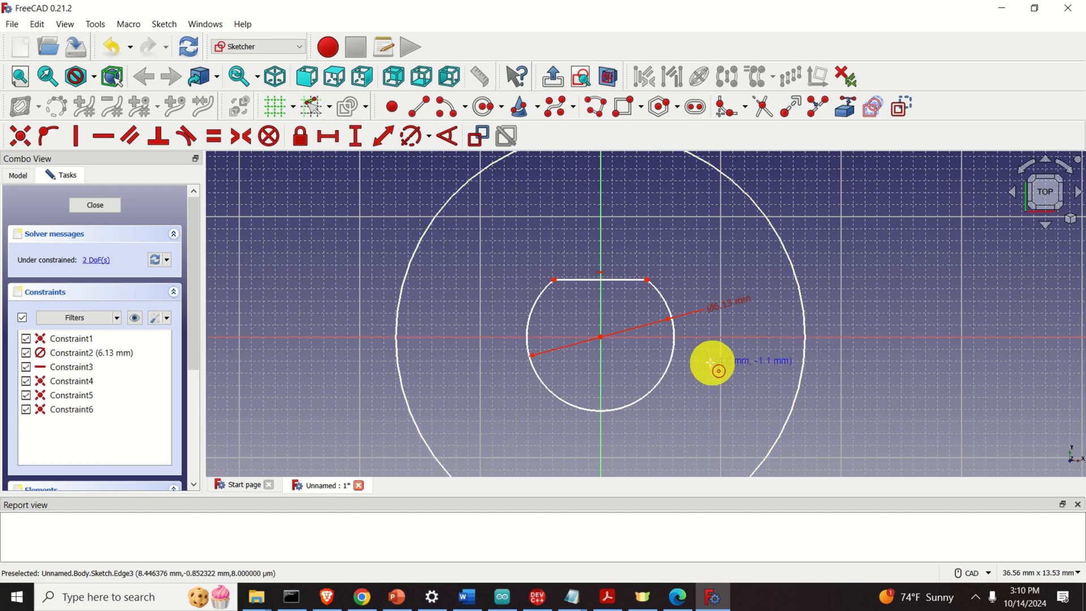
scroll(692, 353, down, 1)
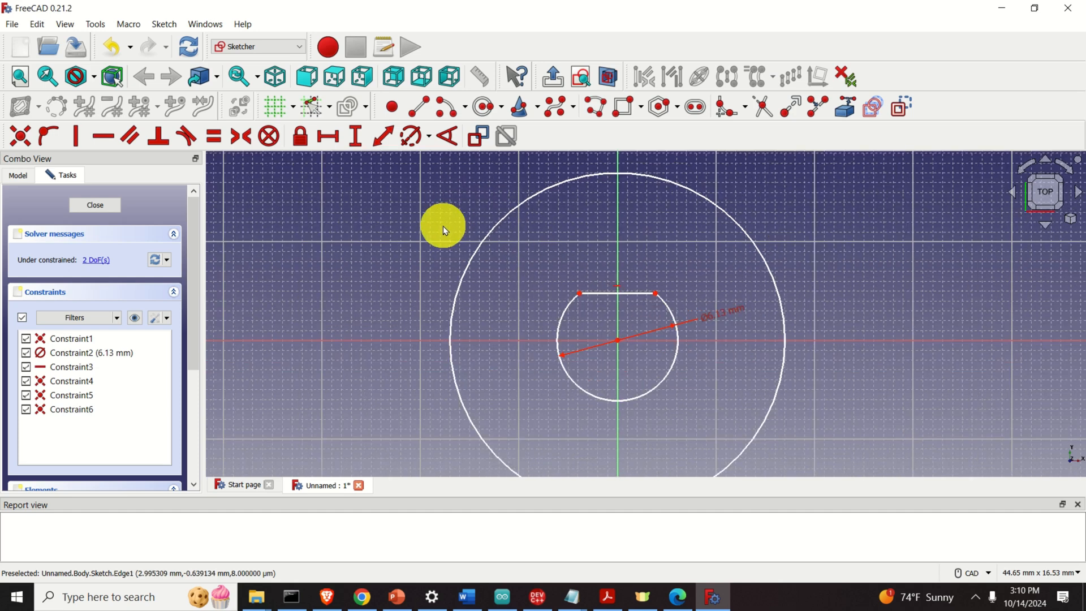
Step: Constrain the outer circle's diameter to 18 mm
scroll(444, 224, up, 2)
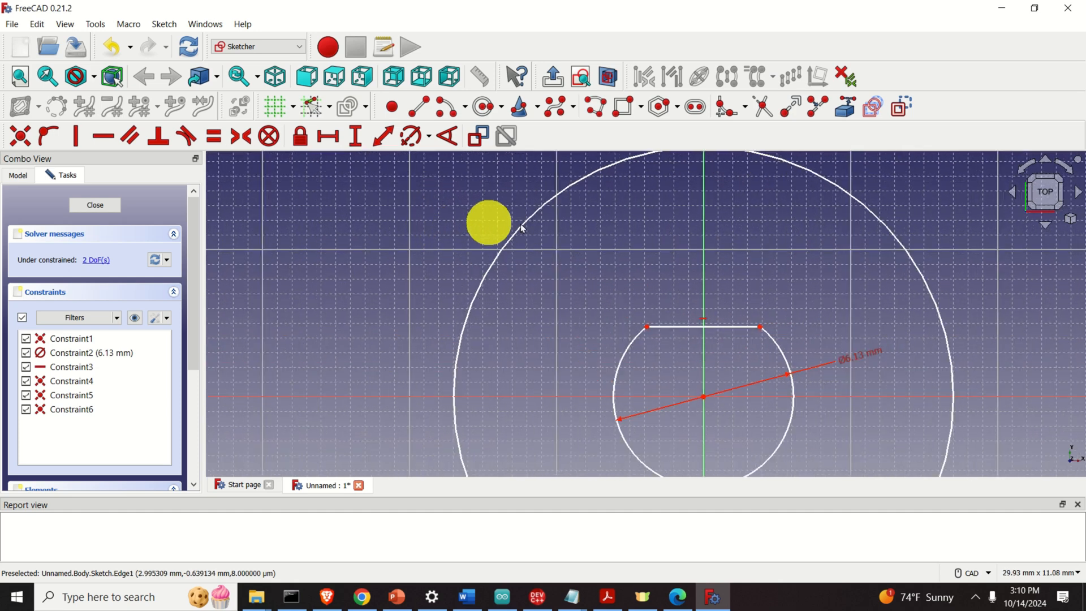
click(577, 183)
click(414, 138)
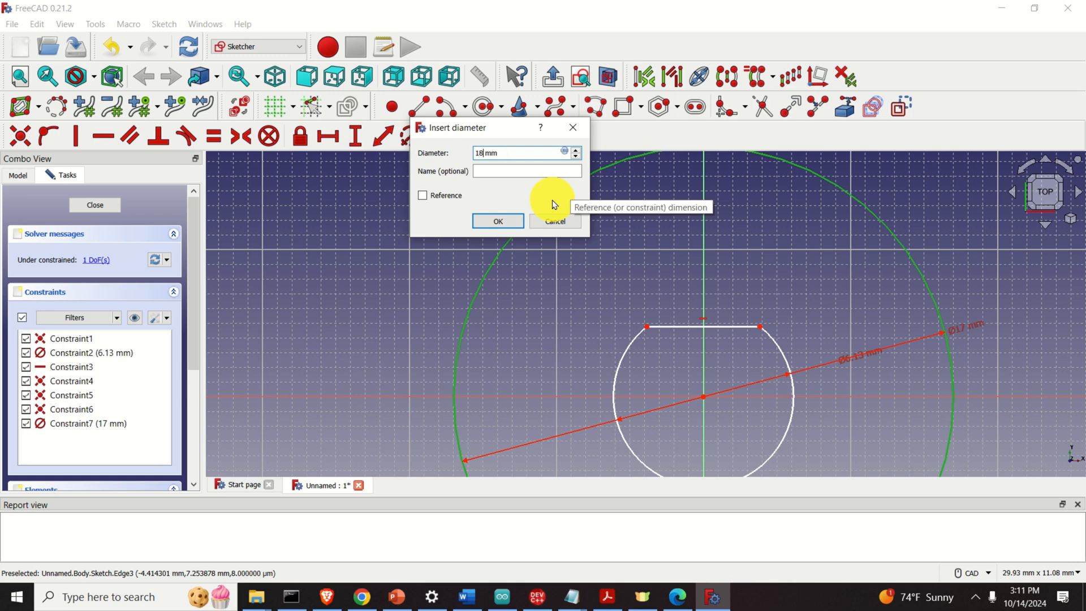
click(510, 222)
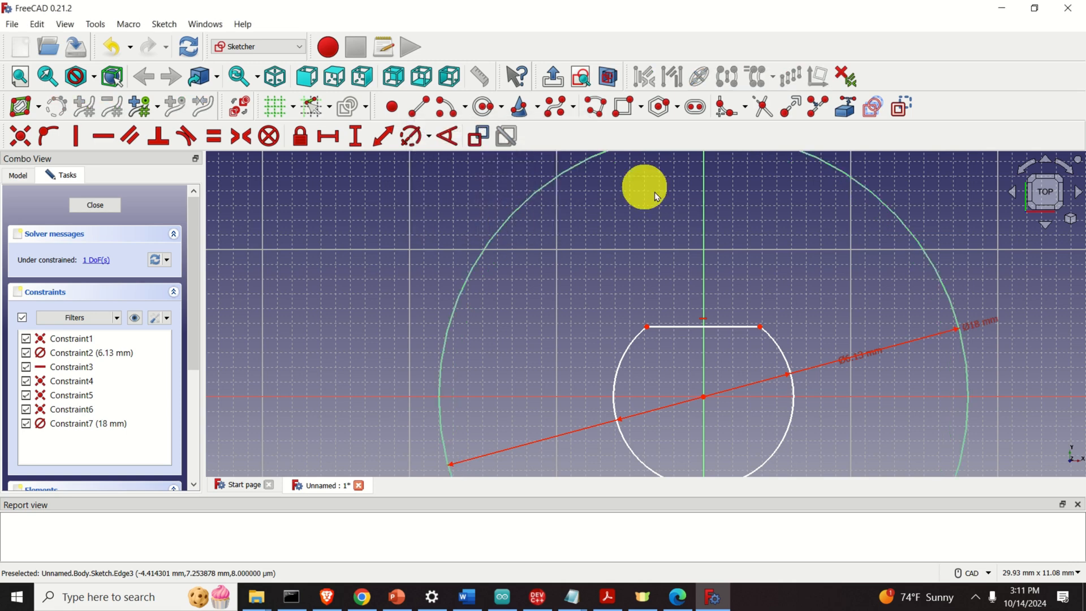
scroll(746, 236, down, 3)
middle_drag(801, 195, 748, 296)
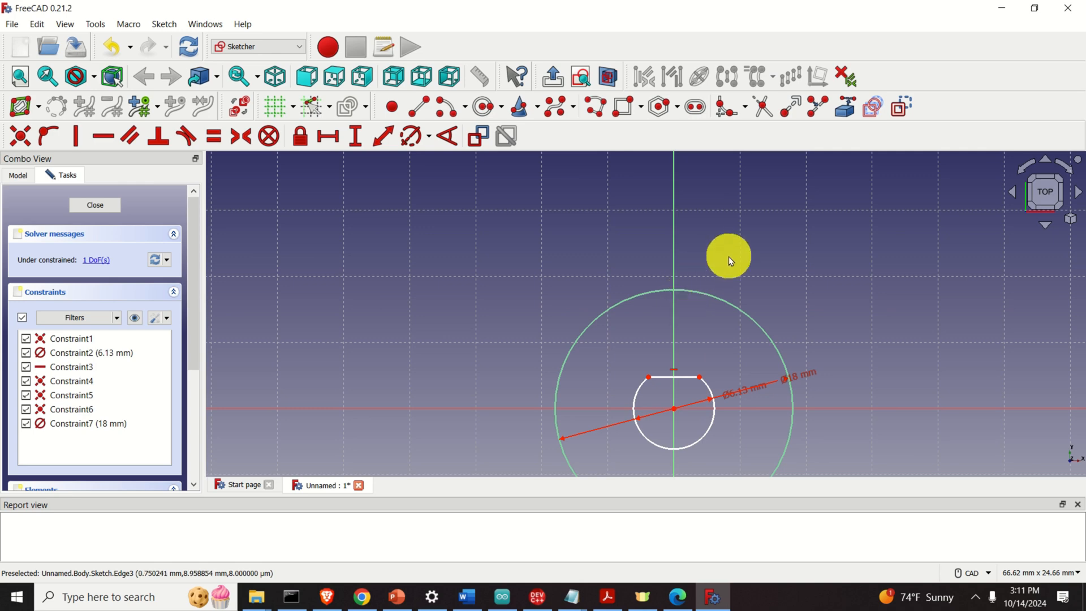
Step: Draw a rectangle about 10 mm wide and 55 mm long above the hub, straddling the vertical axis, with its lower edge inside the 18 mm circle
middle_drag(729, 256, 671, 339)
scroll(670, 338, down, 4)
middle_drag(674, 242, 650, 345)
scroll(648, 346, down, 3)
scroll(633, 403, up, 5)
scroll(635, 406, down, 2)
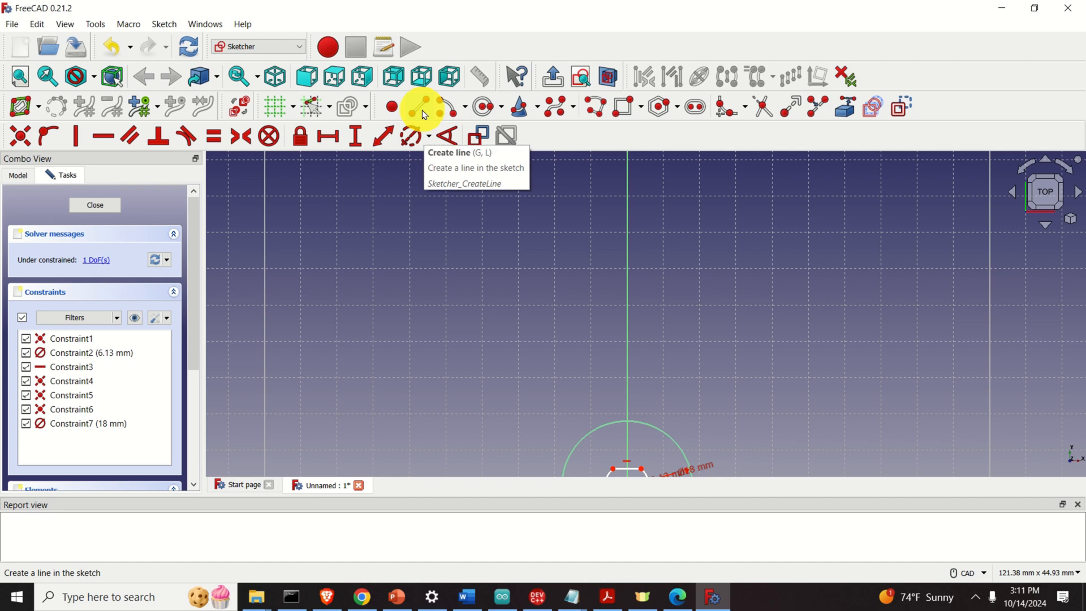
click(627, 116)
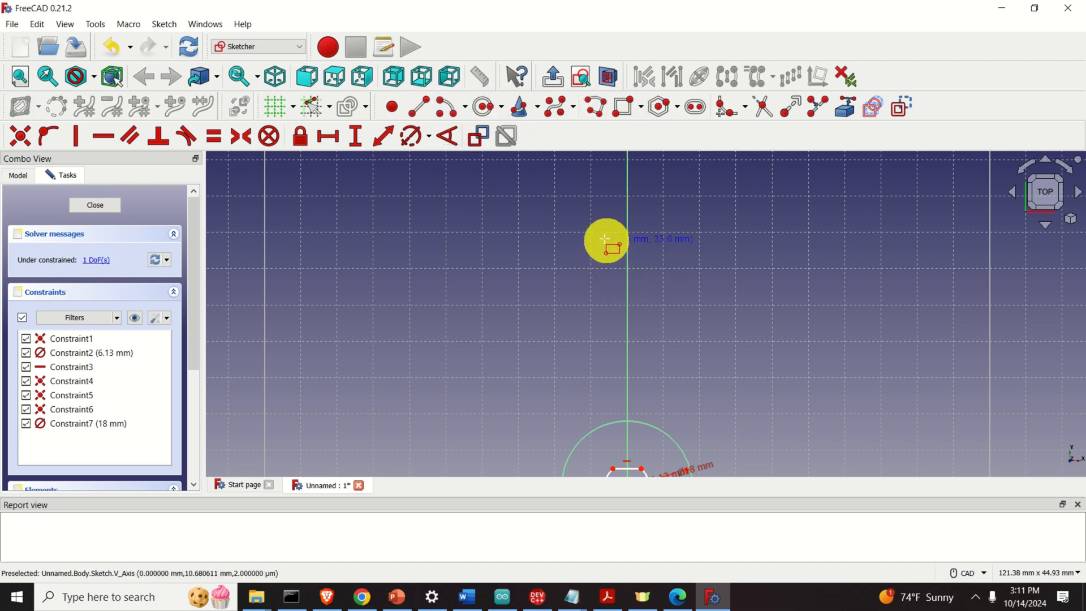
scroll(603, 204, down, 2)
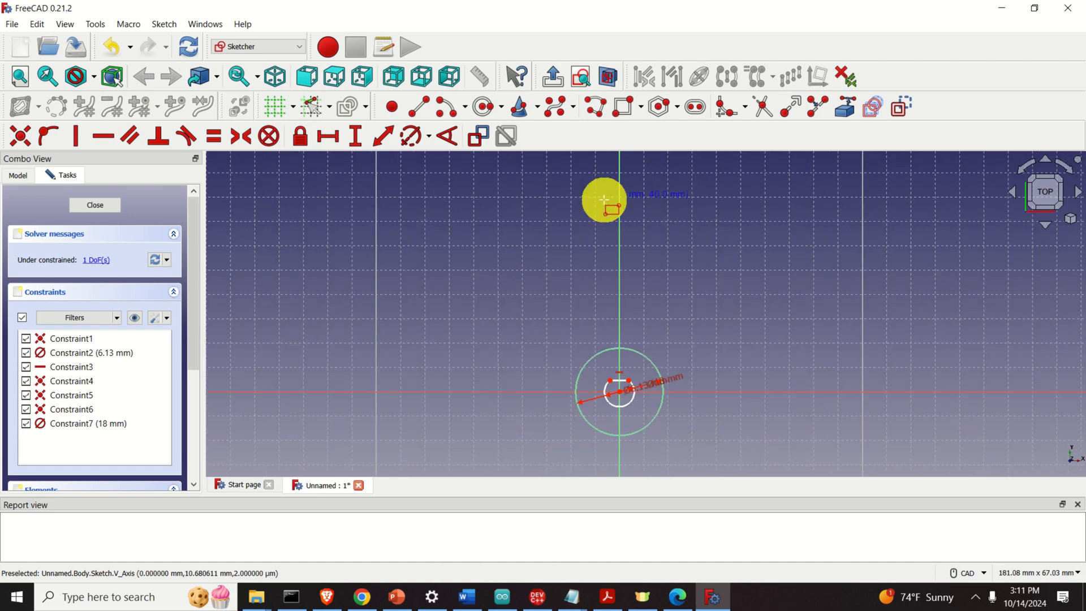
middle_drag(607, 199, 582, 330)
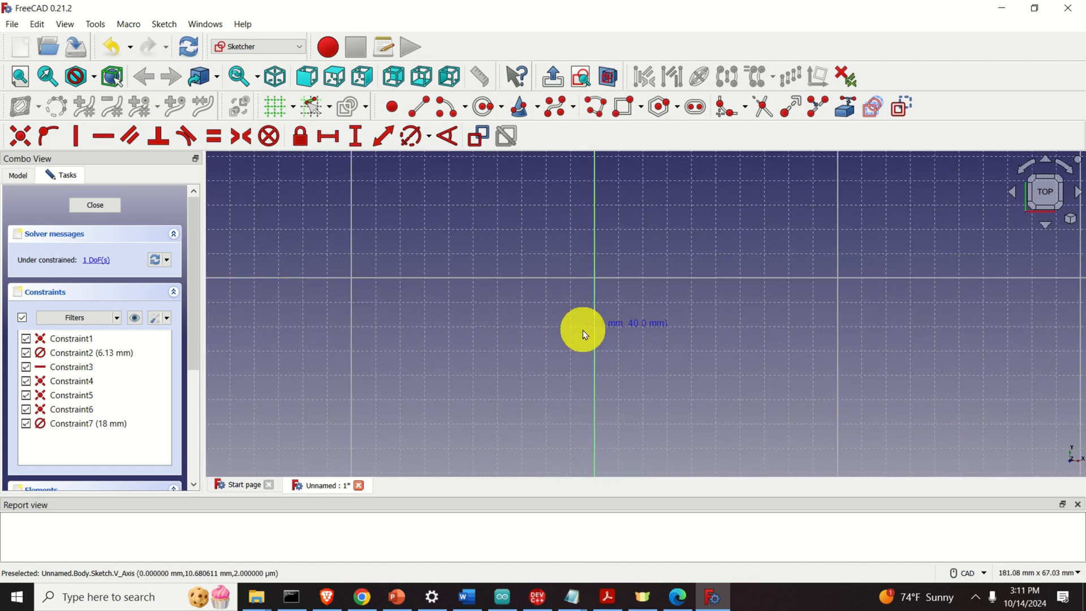
click(570, 229)
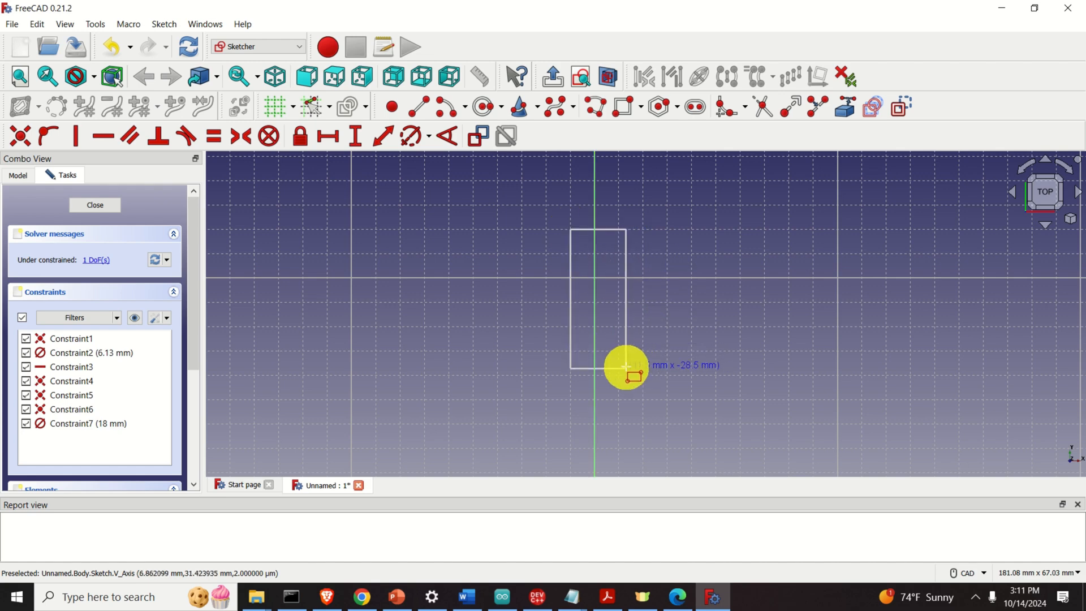
mouse_move(621, 381)
middle_down()
mouse_move(637, 306)
mouse_move(643, 334)
middle_up()
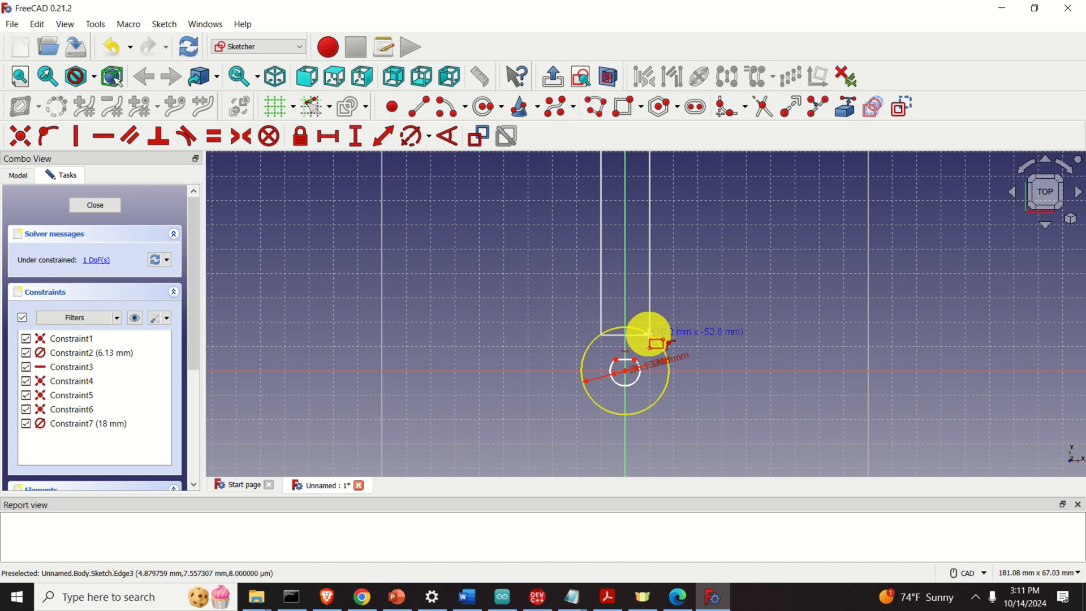
click(646, 341)
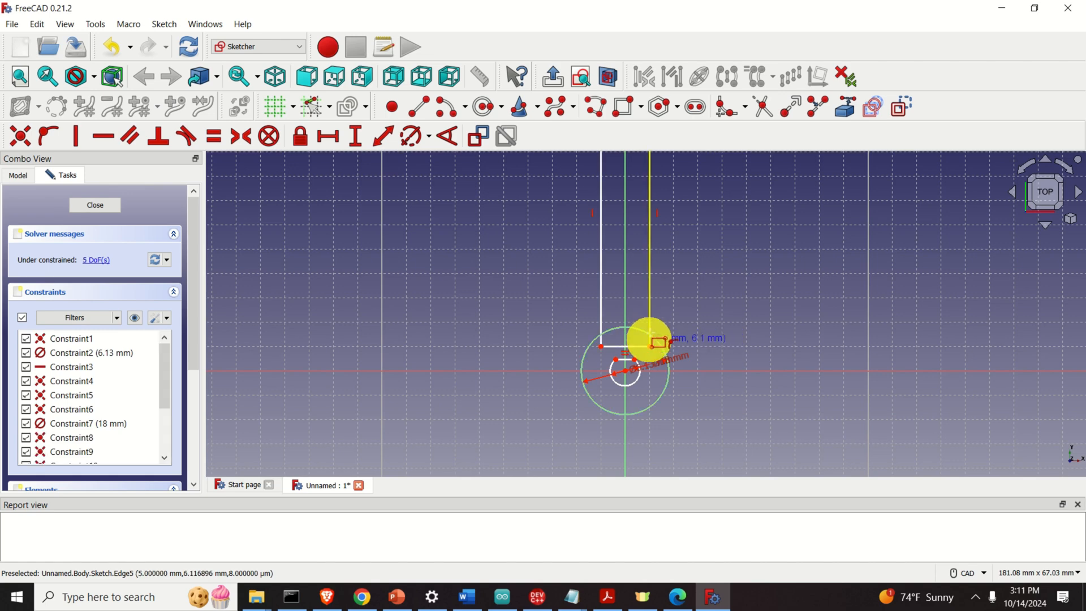
Step: Lengthen the rectangular arm by moving its far short edge up to about 80 mm above the origin
scroll(654, 218, down, 6)
scroll(675, 294, up, 8)
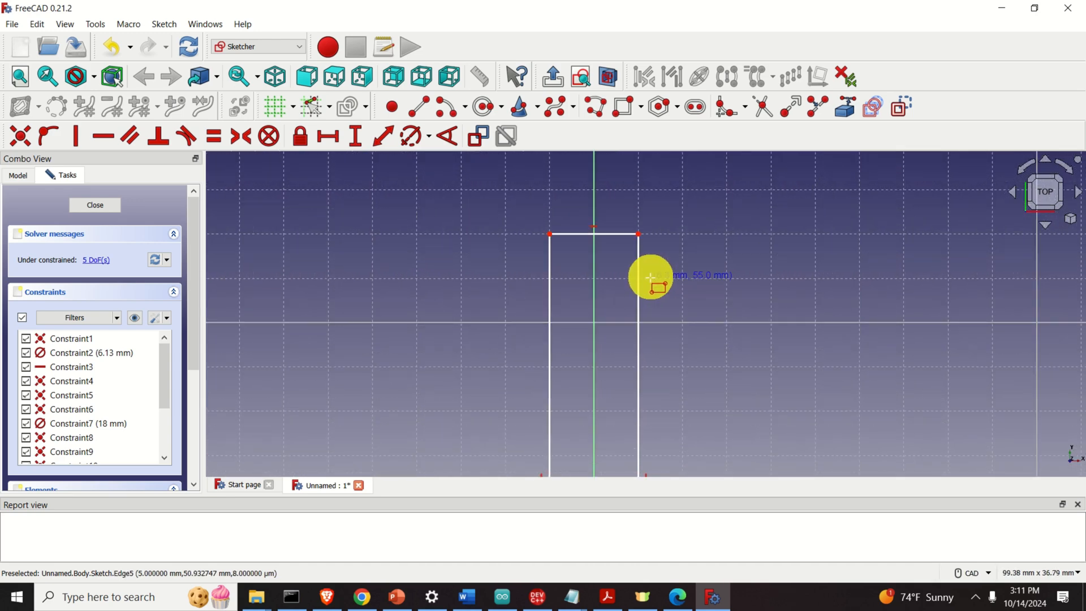
click(609, 234)
drag(607, 235, 612, 198)
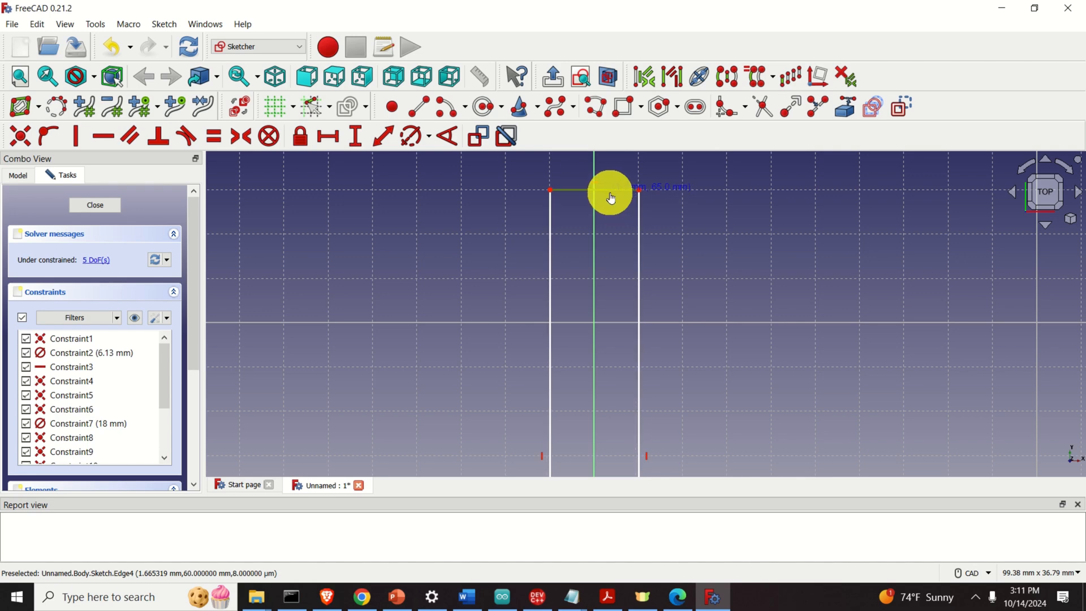
scroll(662, 305, down, 5)
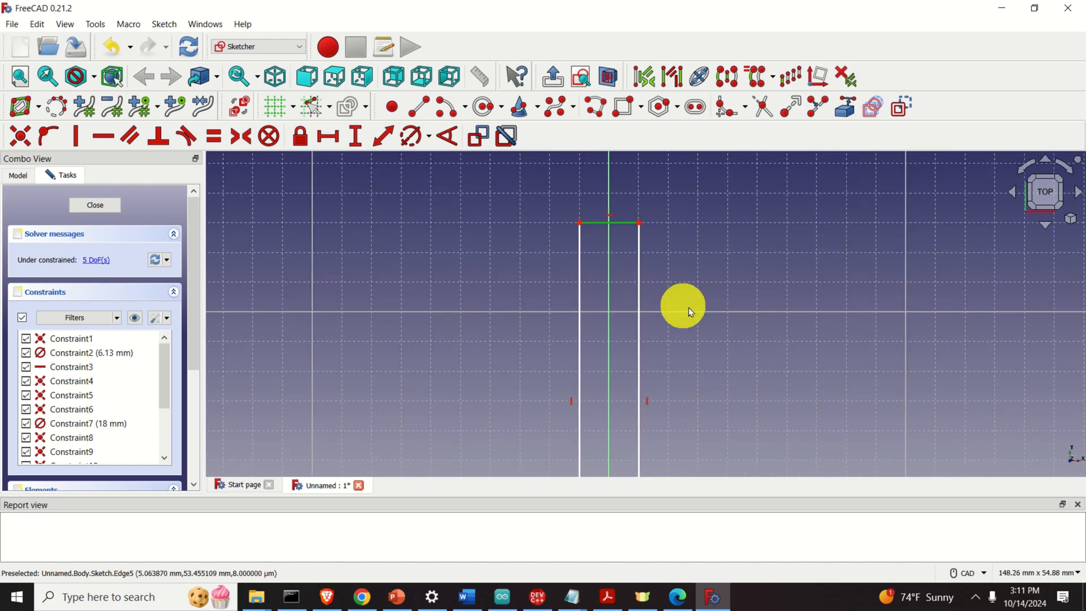
scroll(662, 334, up, 4)
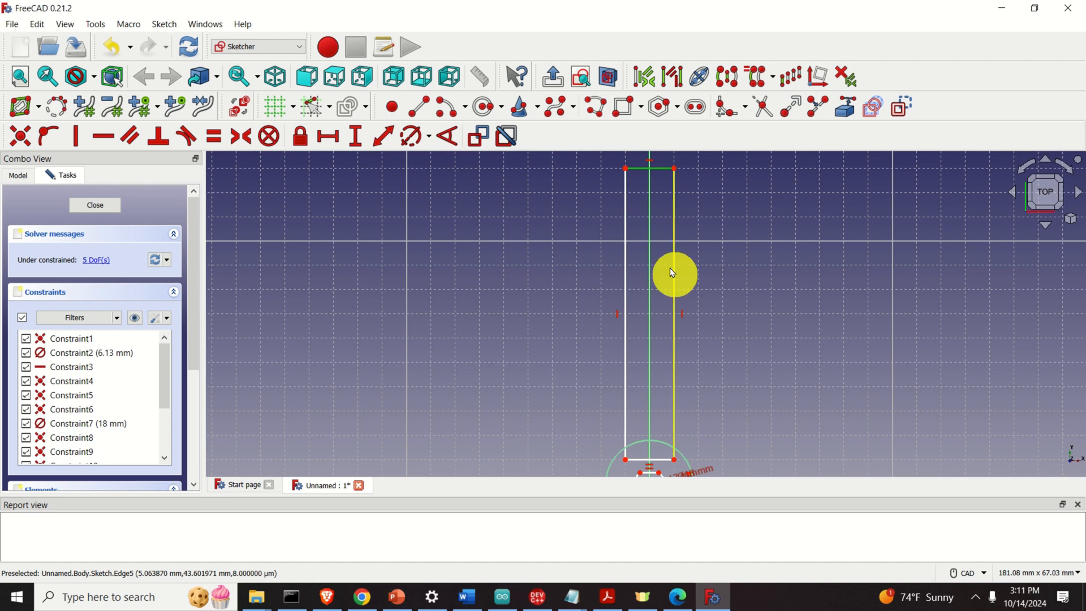
scroll(682, 234, down, 3)
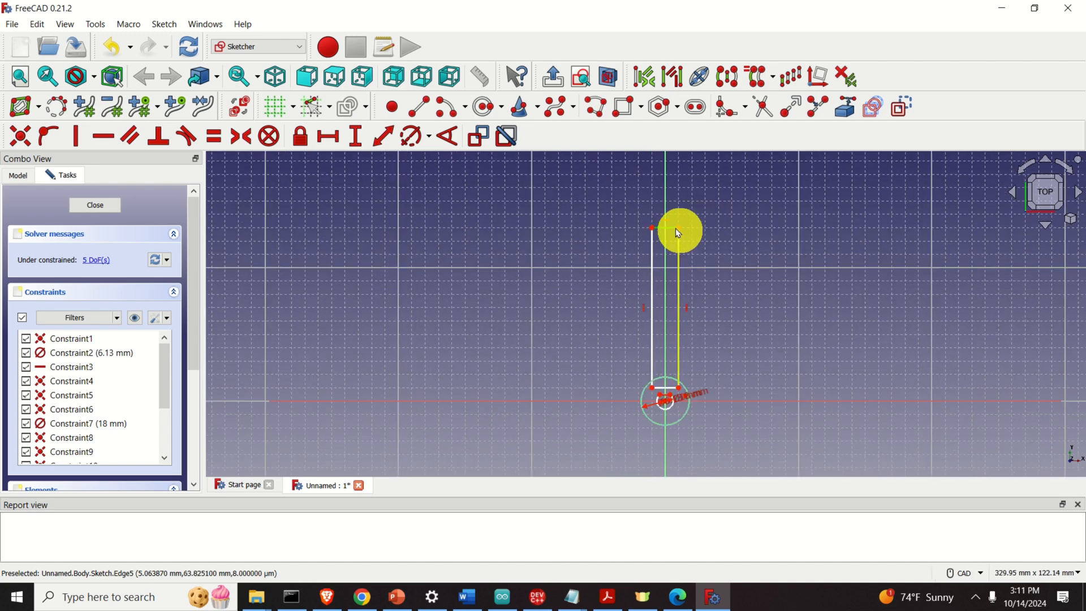
drag(670, 214, 670, 208)
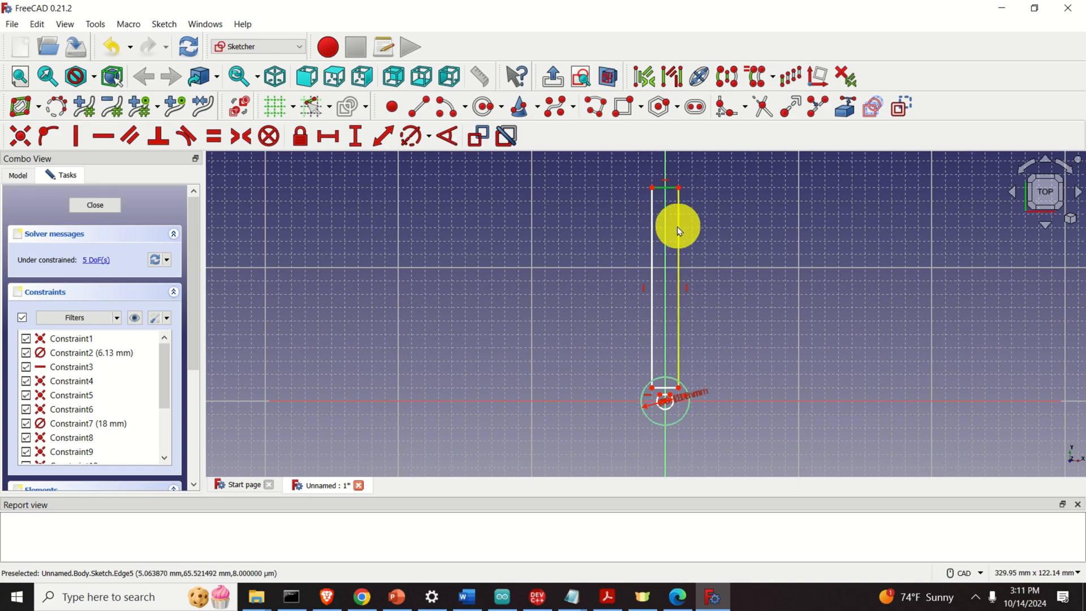
Step: Trim away the rectangle's short edge and side stubs inside the hub circle, and the hub arc between the arm's sides
scroll(676, 229, up, 3)
scroll(678, 236, down, 3)
middle_drag(697, 253, 688, 213)
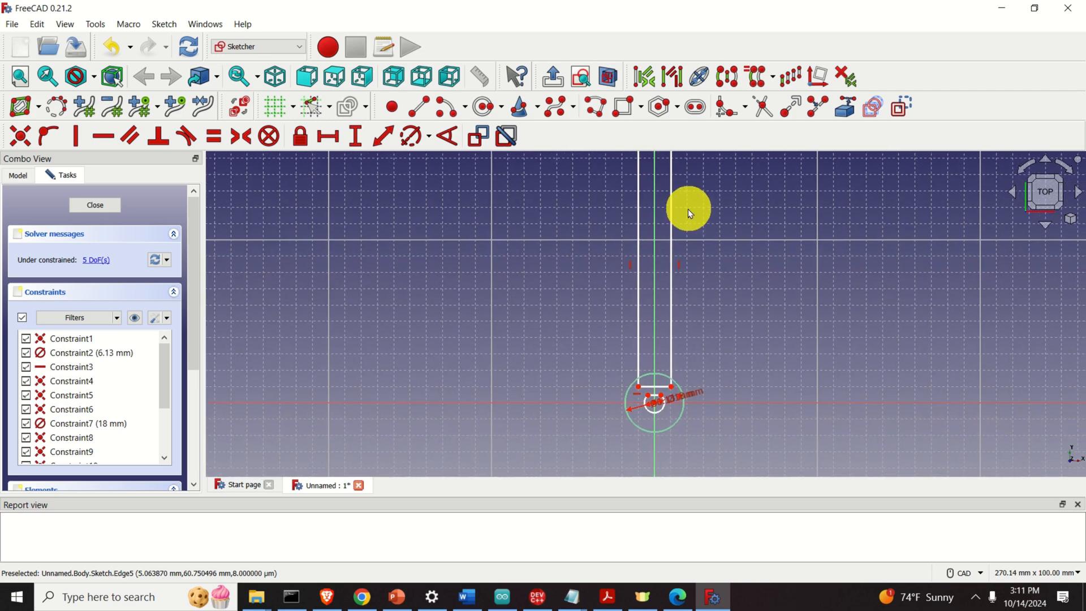
scroll(657, 376, up, 3)
scroll(660, 383, up, 2)
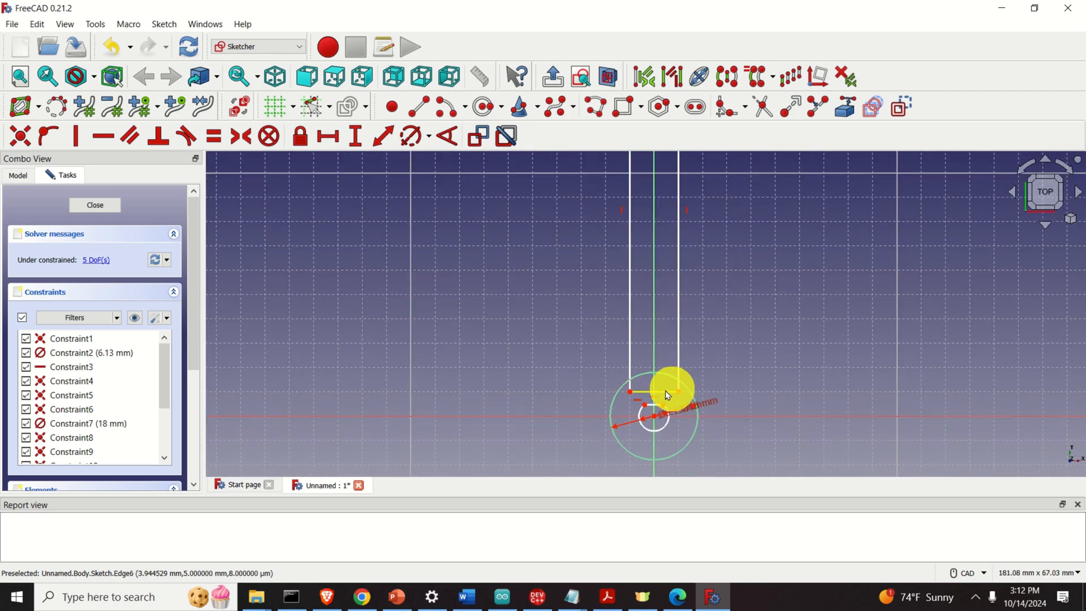
scroll(746, 265, down, 2)
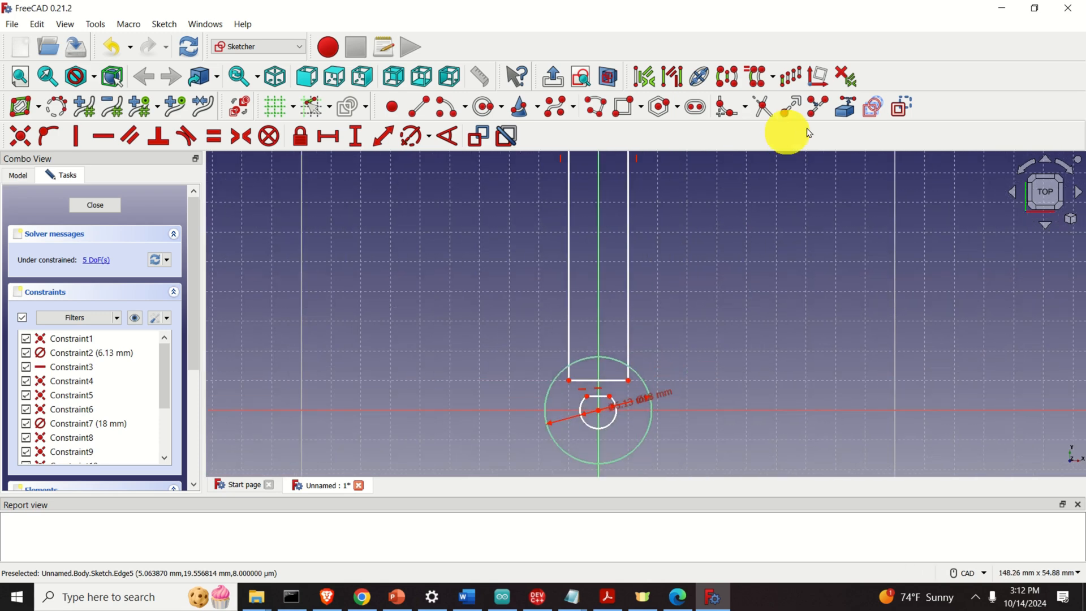
click(761, 106)
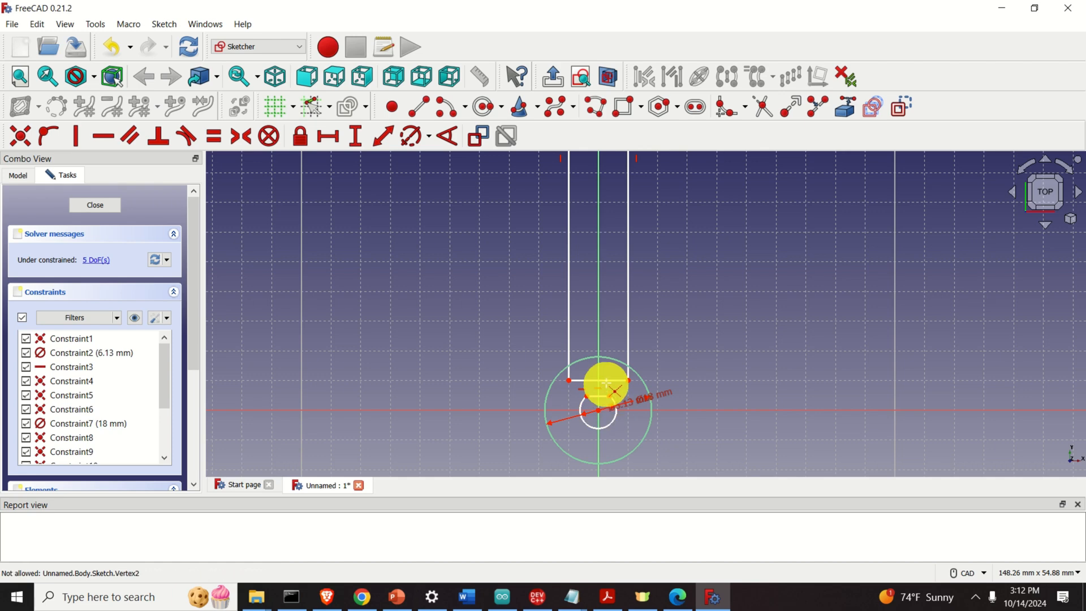
scroll(606, 384, down, 1)
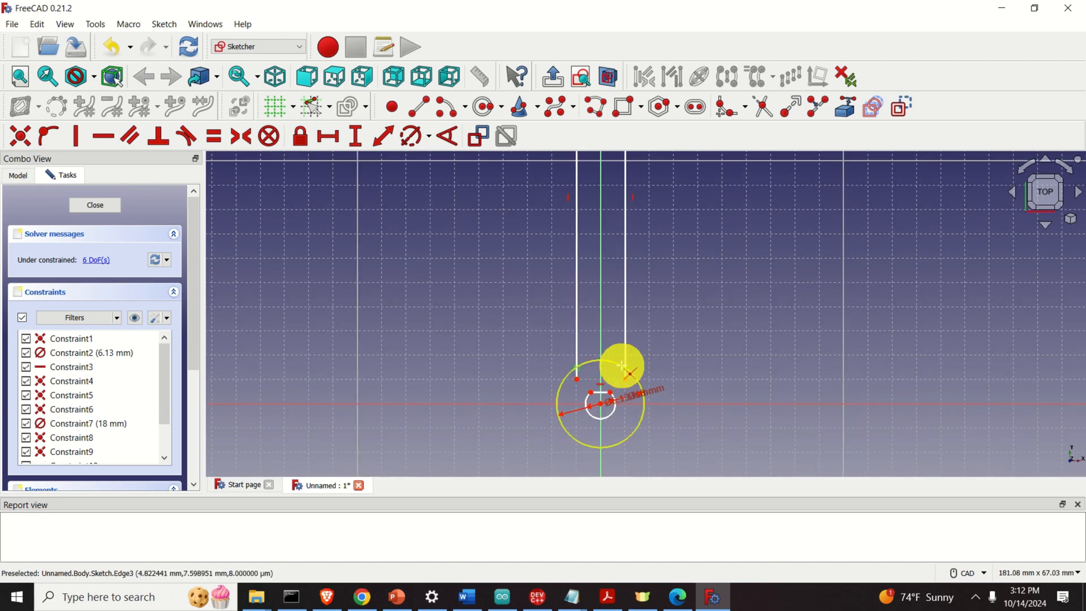
scroll(609, 383, up, 2)
scroll(610, 377, up, 2)
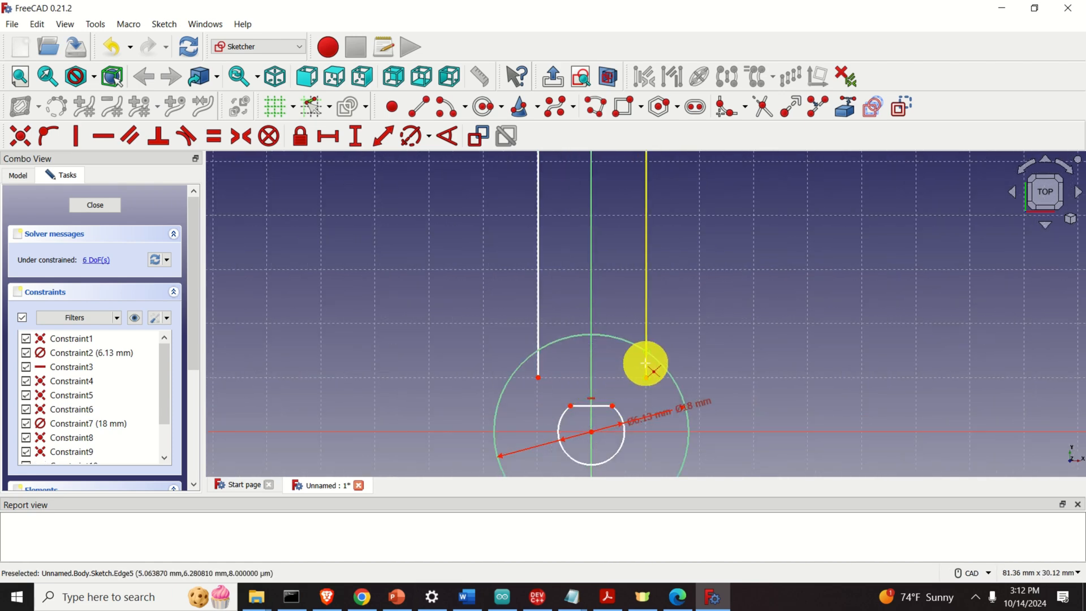
click(645, 364)
click(537, 364)
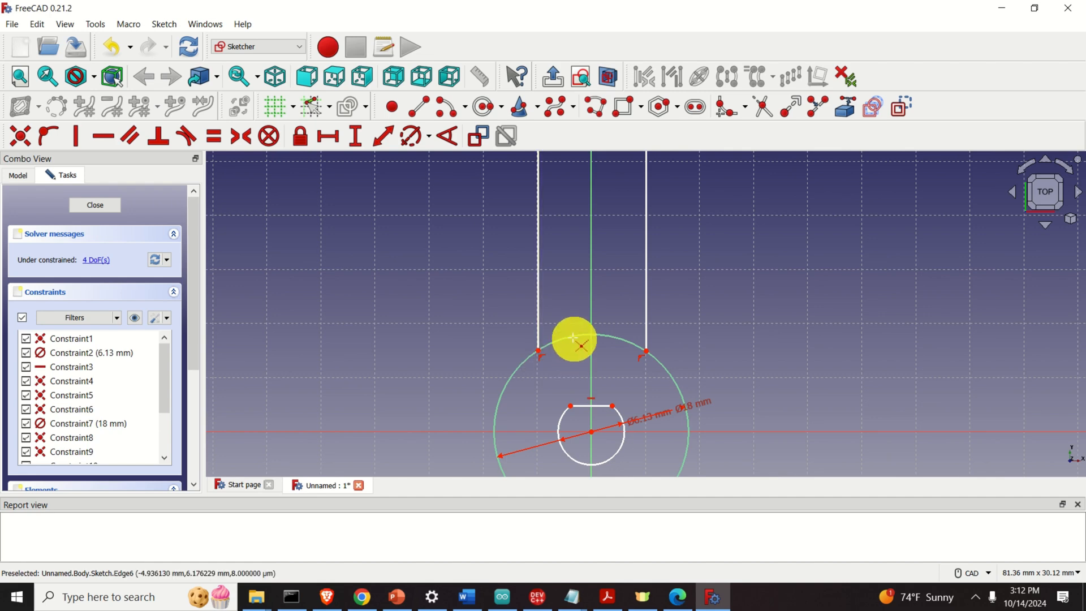
click(566, 337)
Step: Close the sketch of the trimmed pendulum outline and select it in the model tree
scroll(611, 370, down, 7)
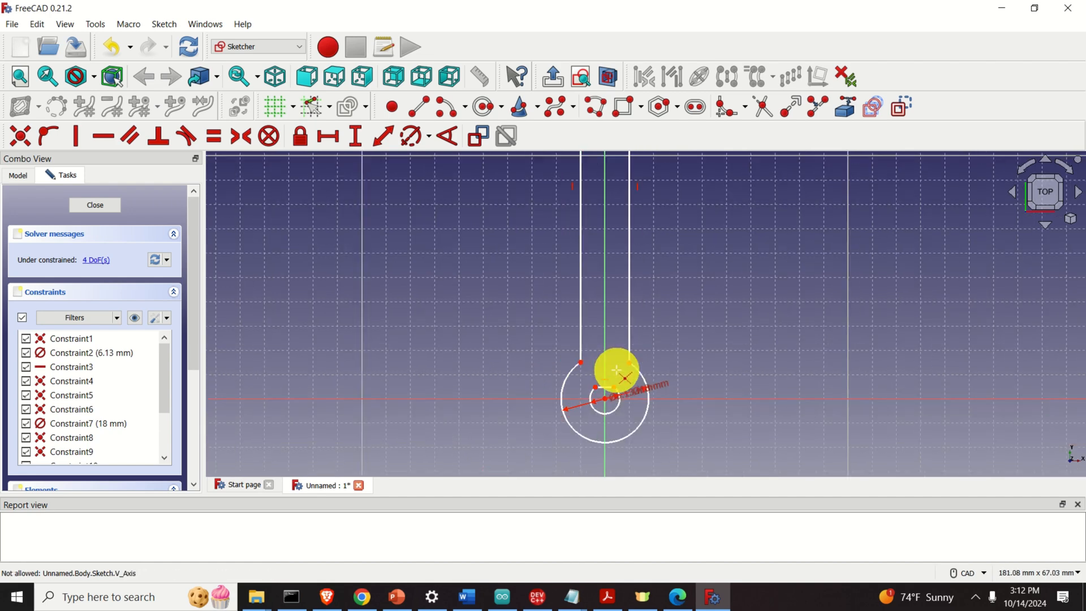
scroll(591, 285, up, 4)
scroll(582, 290, down, 5)
middle_drag(584, 378, 599, 317)
scroll(593, 375, up, 3)
scroll(608, 376, up, 2)
scroll(589, 413, down, 1)
scroll(615, 330, down, 3)
scroll(601, 391, up, 2)
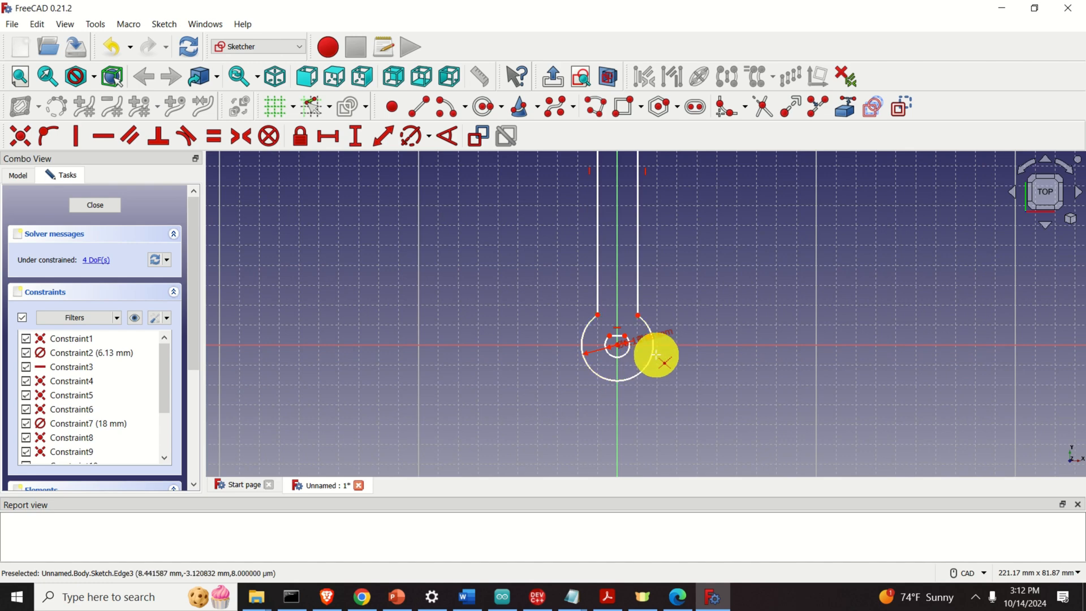
middle_drag(669, 304, 681, 403)
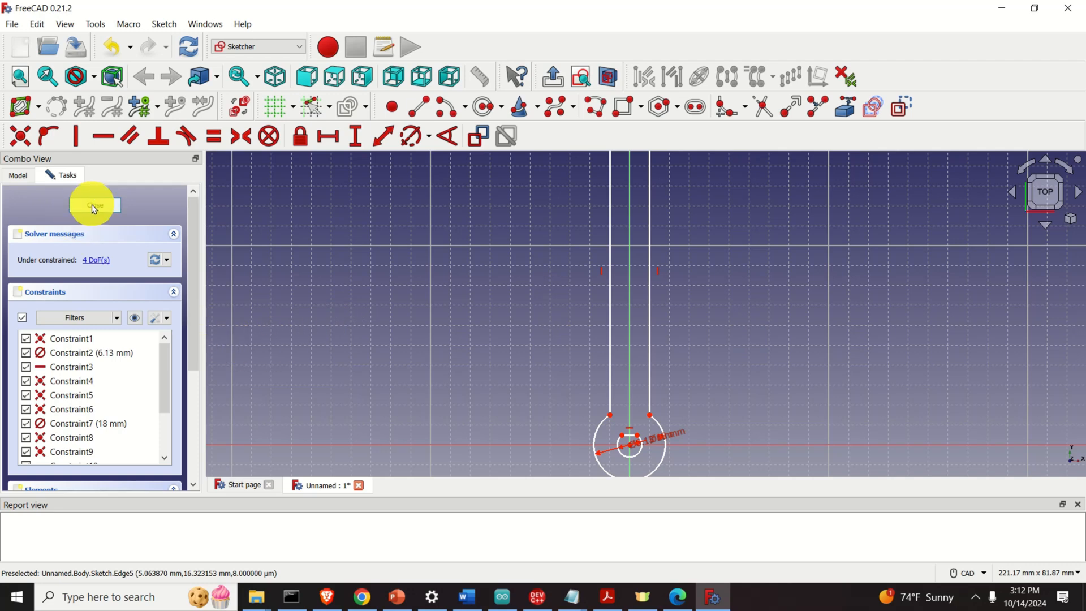
scroll(725, 320, down, 4)
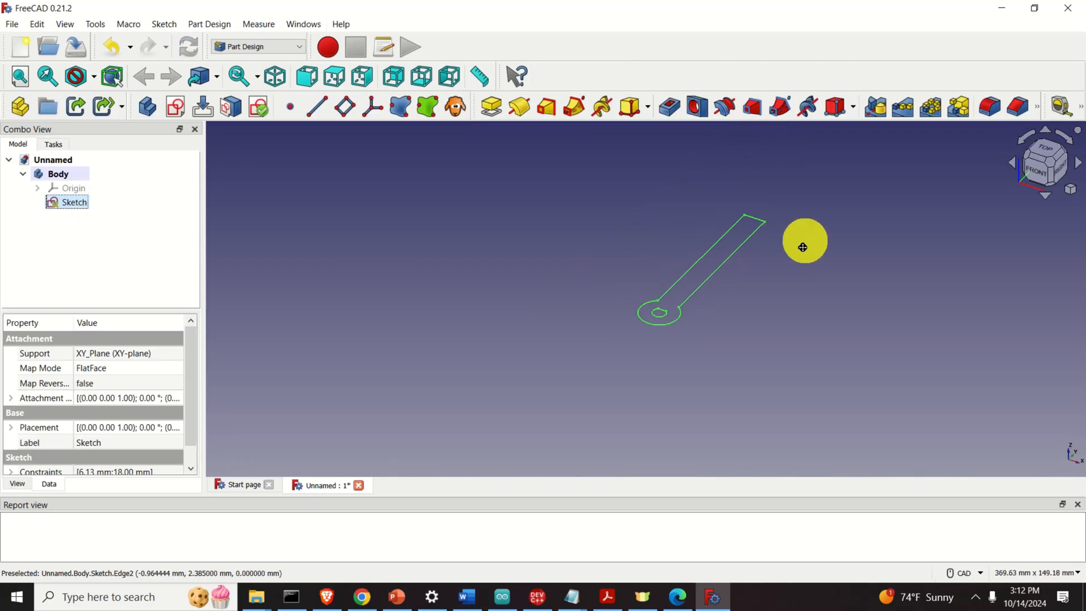
middle_drag(732, 259, 627, 304)
scroll(627, 303, up, 3)
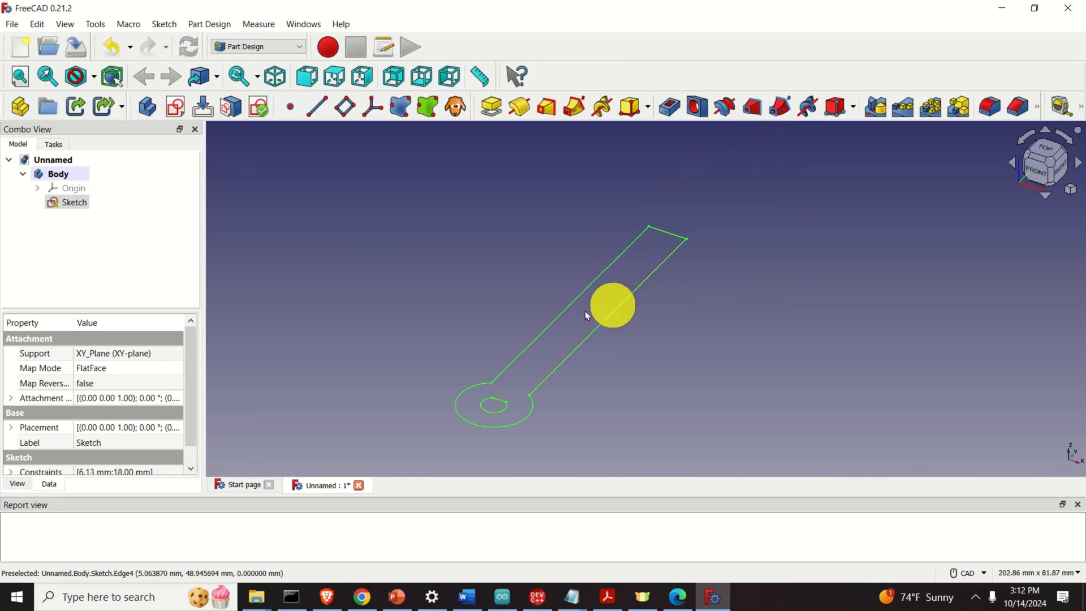
click(99, 209)
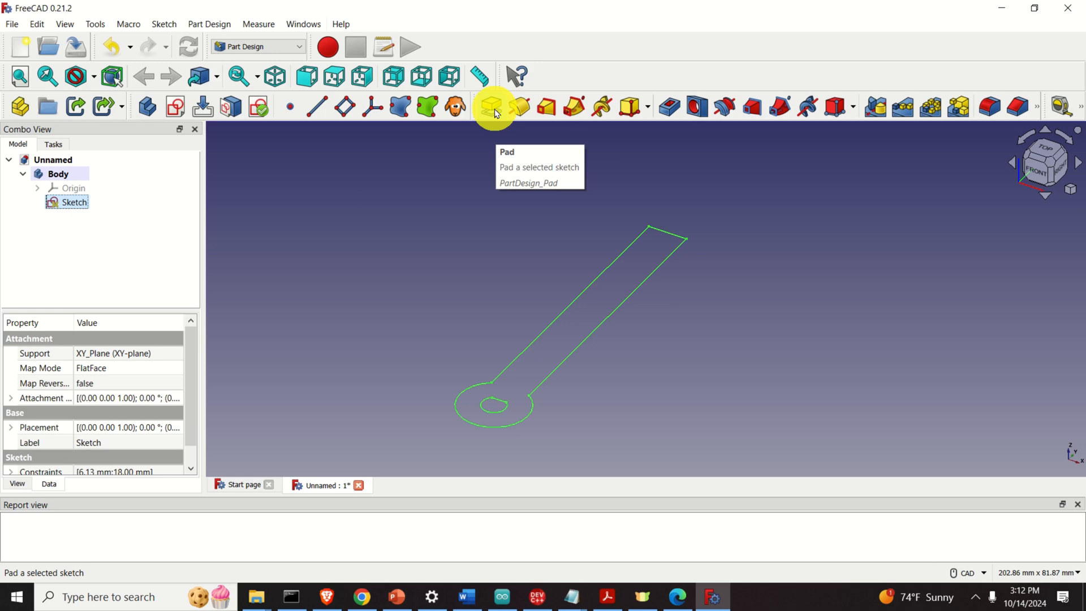
click(209, 24)
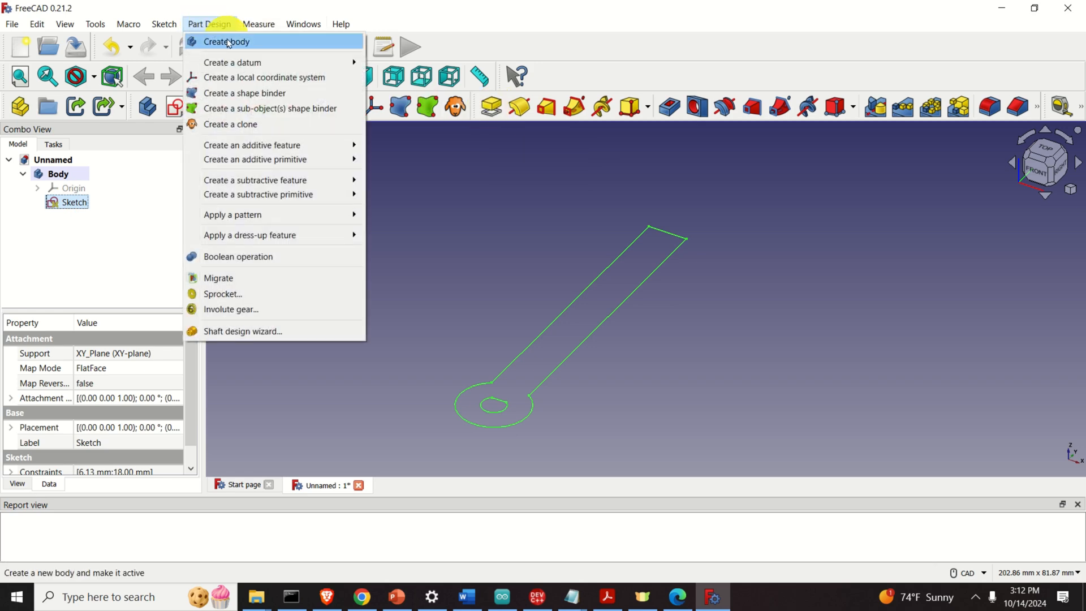
mouse_move(300, 148)
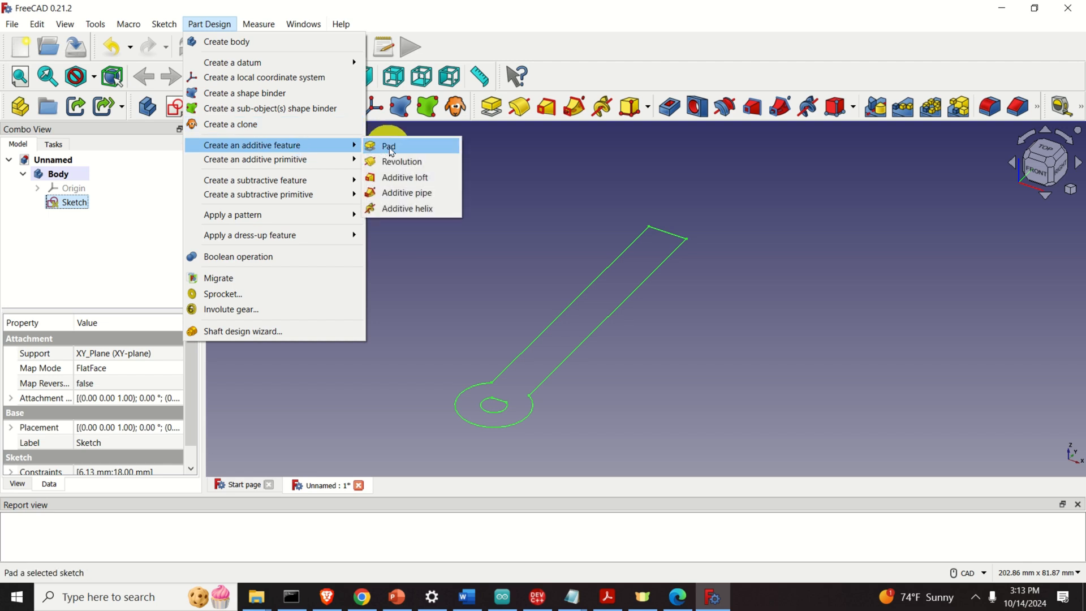
click(651, 61)
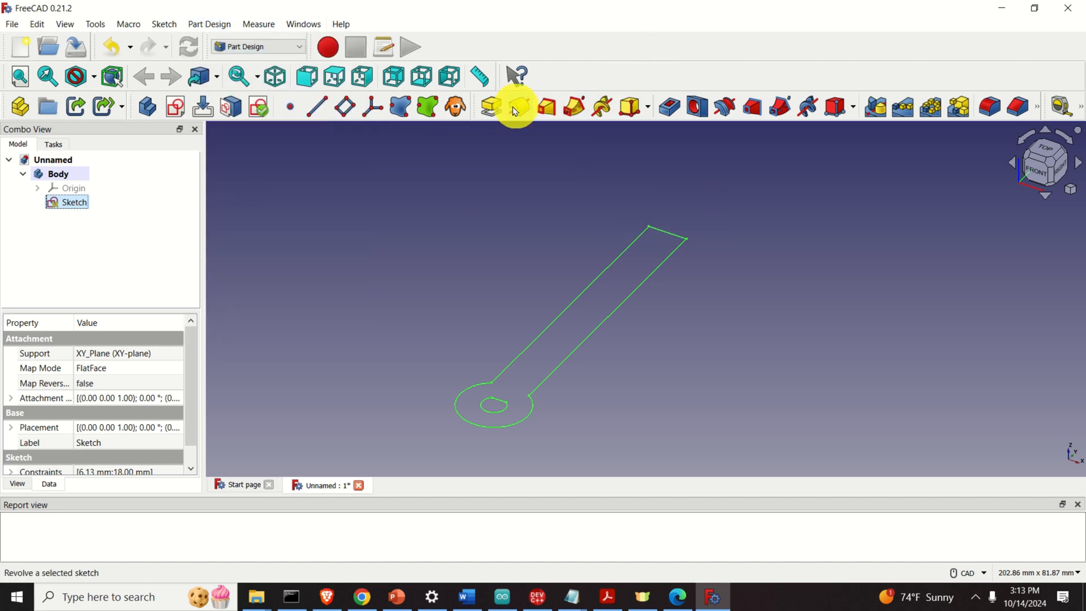
Step: Pad the pendulum sketch to a length of 5 mm
click(491, 106)
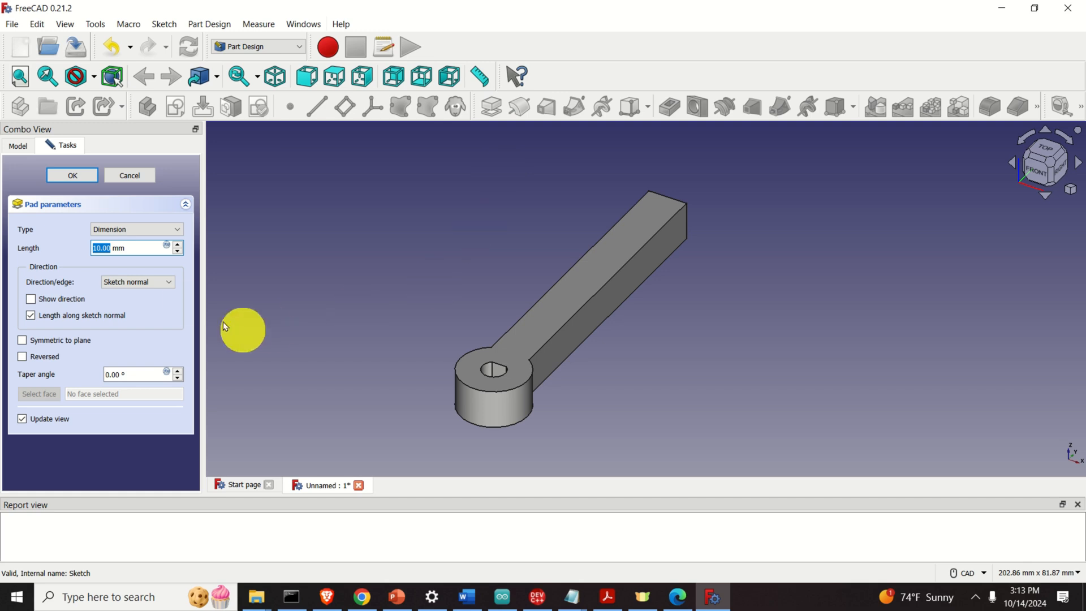
scroll(498, 378, up, 2)
scroll(497, 374, up, 3)
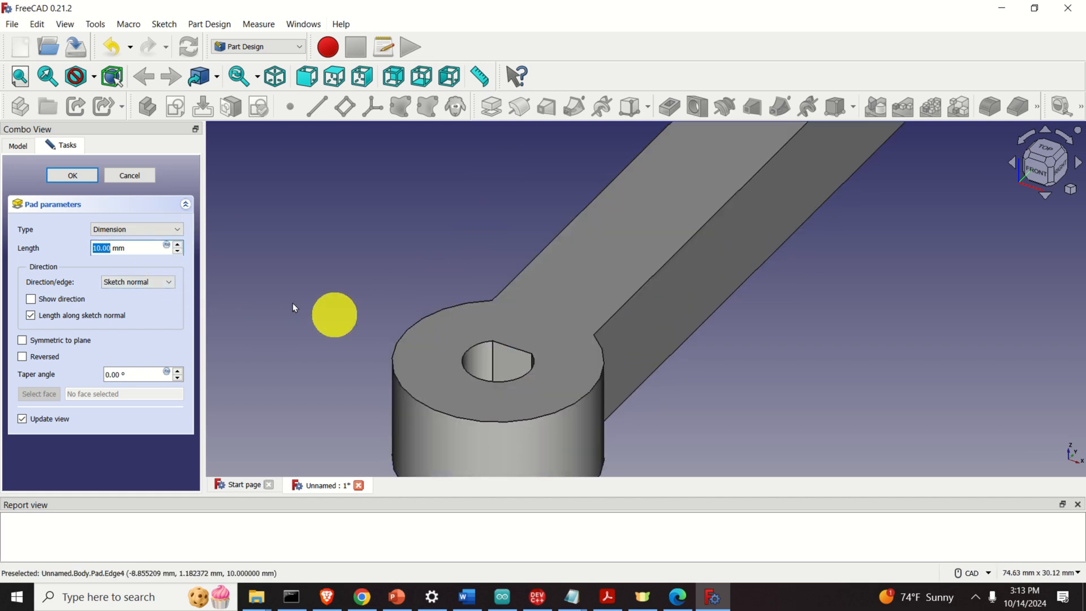
scroll(180, 251, down, 5)
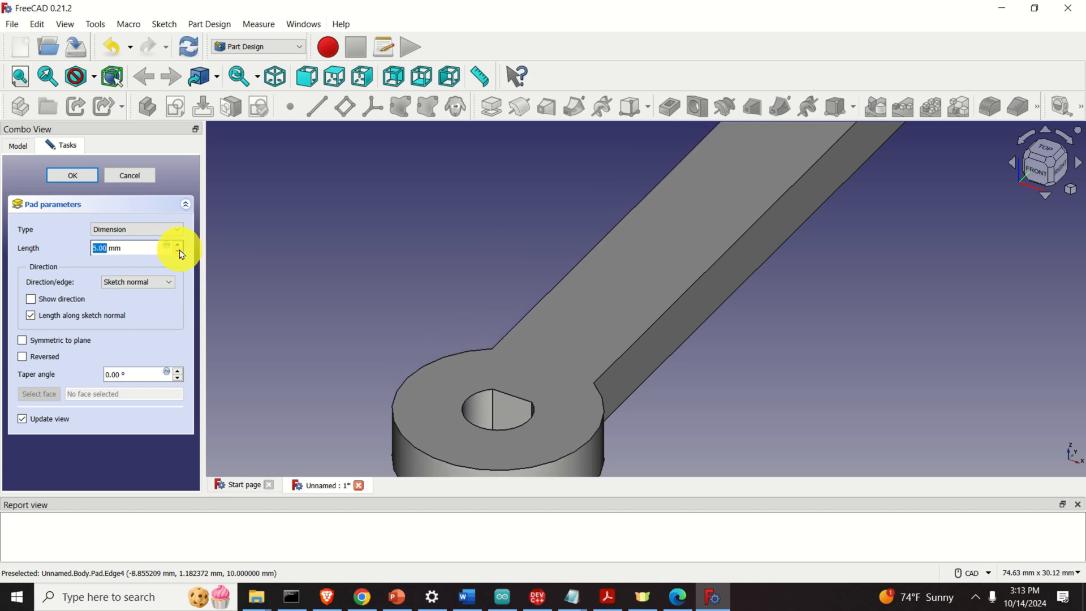
click(73, 176)
Step: Examine the padded pendulum's D-shaped hole, hub and arm from several angles
scroll(430, 289, down, 5)
middle_drag(595, 313, 621, 319)
scroll(484, 350, up, 4)
scroll(483, 350, down, 3)
scroll(509, 351, up, 5)
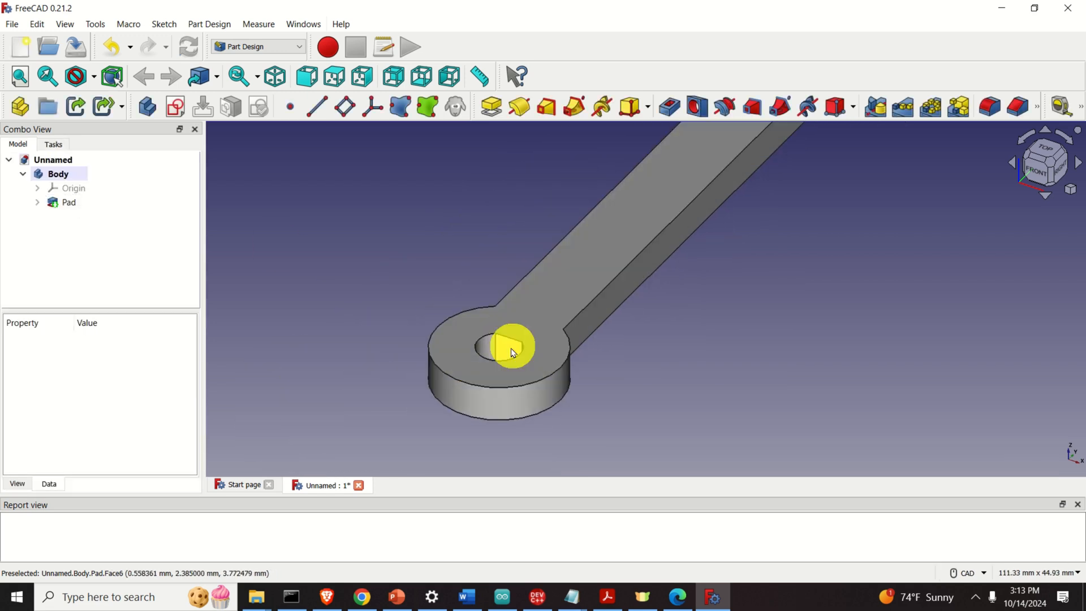
middle_drag(679, 367, 739, 283)
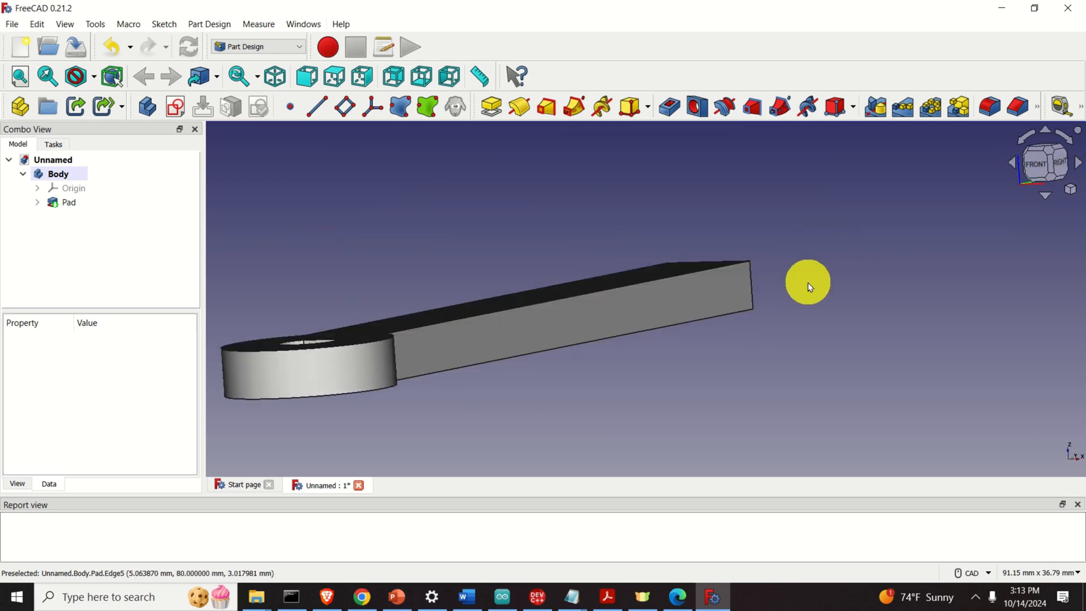
middle_drag(810, 286, 761, 306)
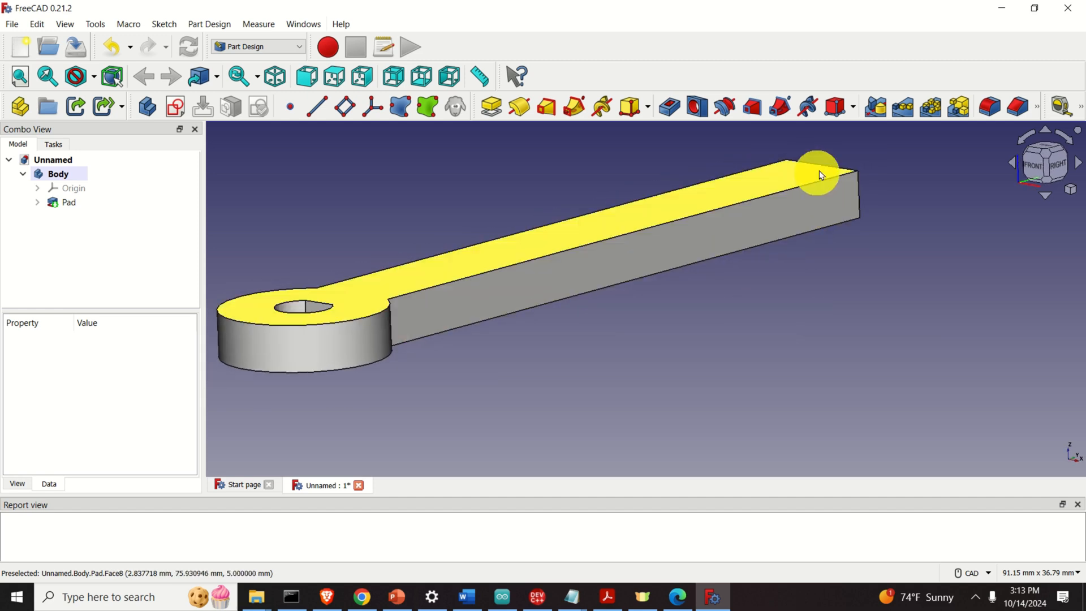
Step: Add an additive sphere attached to the end face of the pendulum arm in XY on plane mode
scroll(690, 314, down, 3)
middle_drag(681, 319, 638, 373)
middle_drag(771, 289, 699, 337)
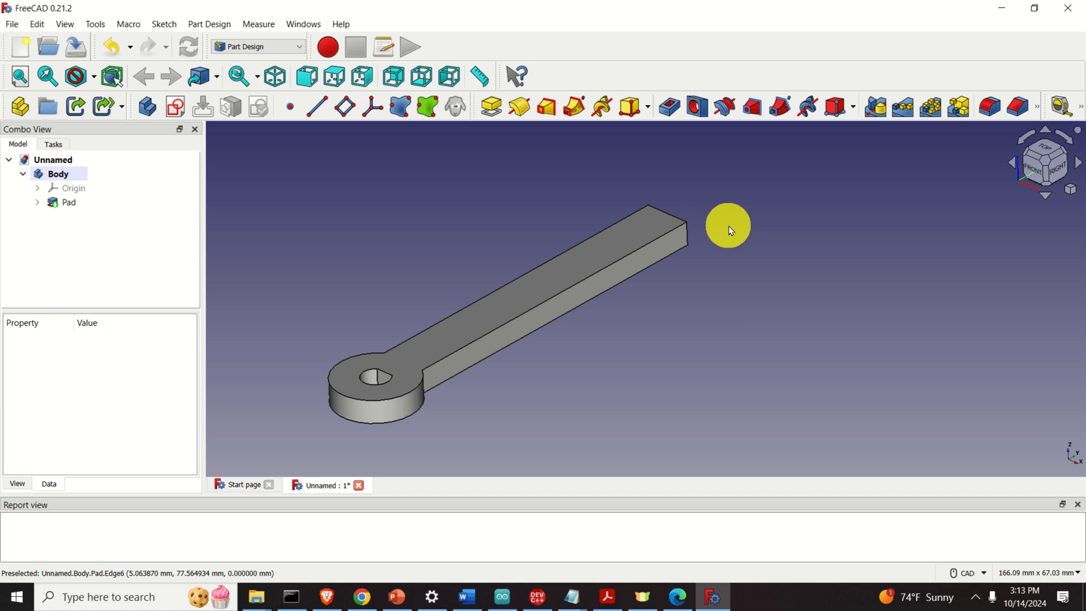
scroll(769, 225, up, 2)
middle_drag(768, 224, 579, 196)
click(566, 196)
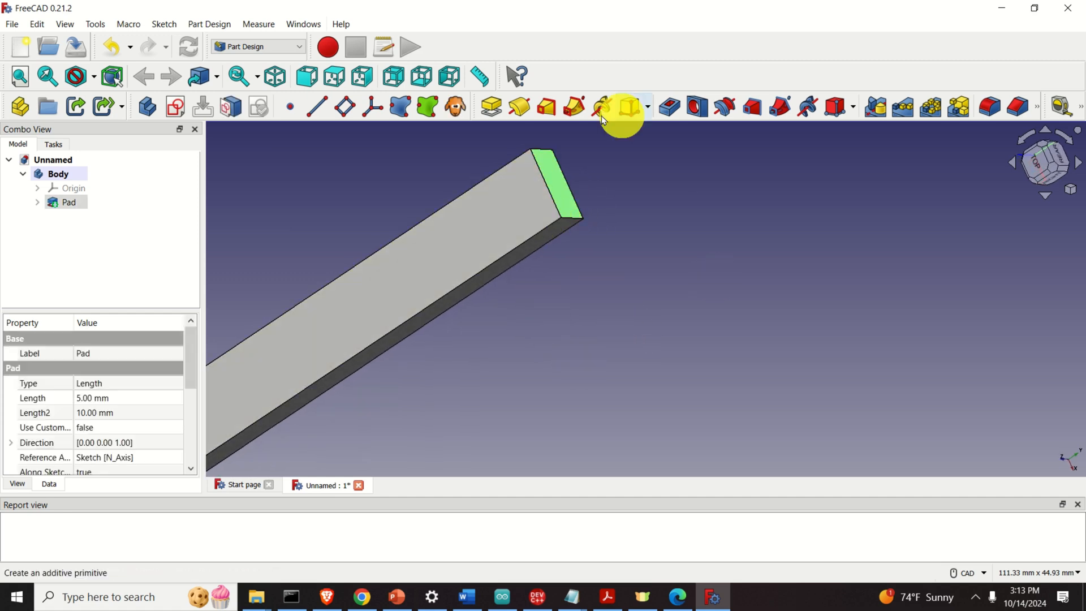
click(216, 25)
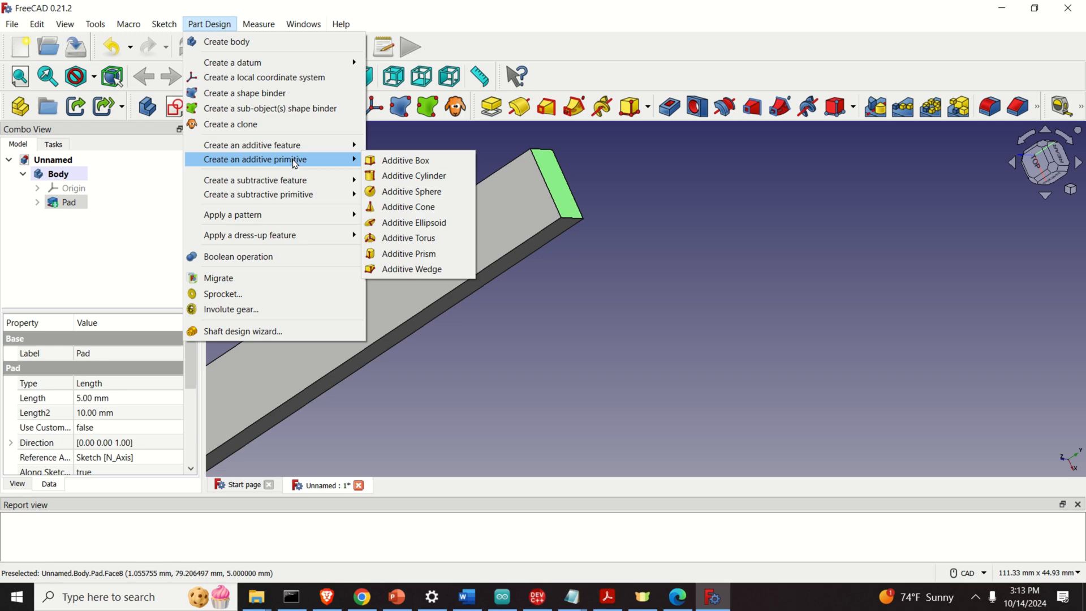
click(407, 191)
scroll(468, 202, down, 4)
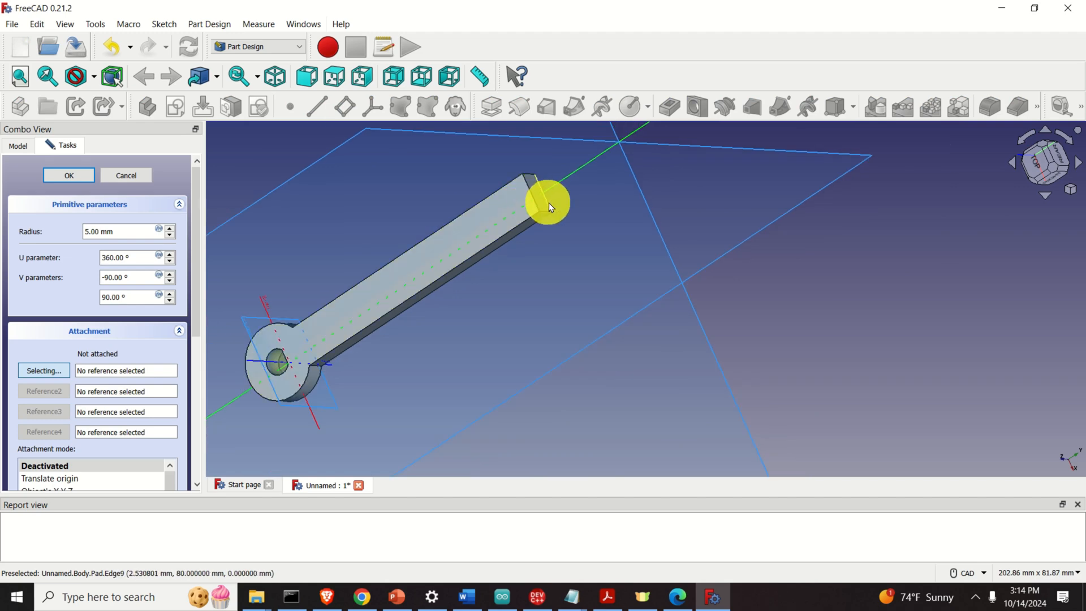
click(541, 206)
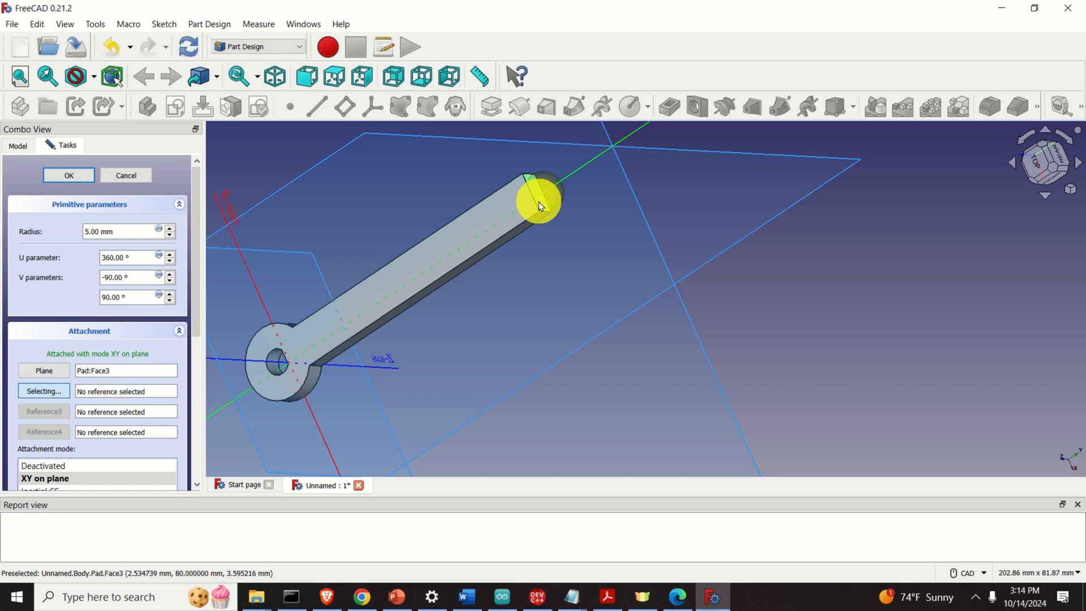
Step: Offset the sphere in its local y-direction to centre it in the arm's thickness, and accept the primitive
scroll(563, 195, up, 5)
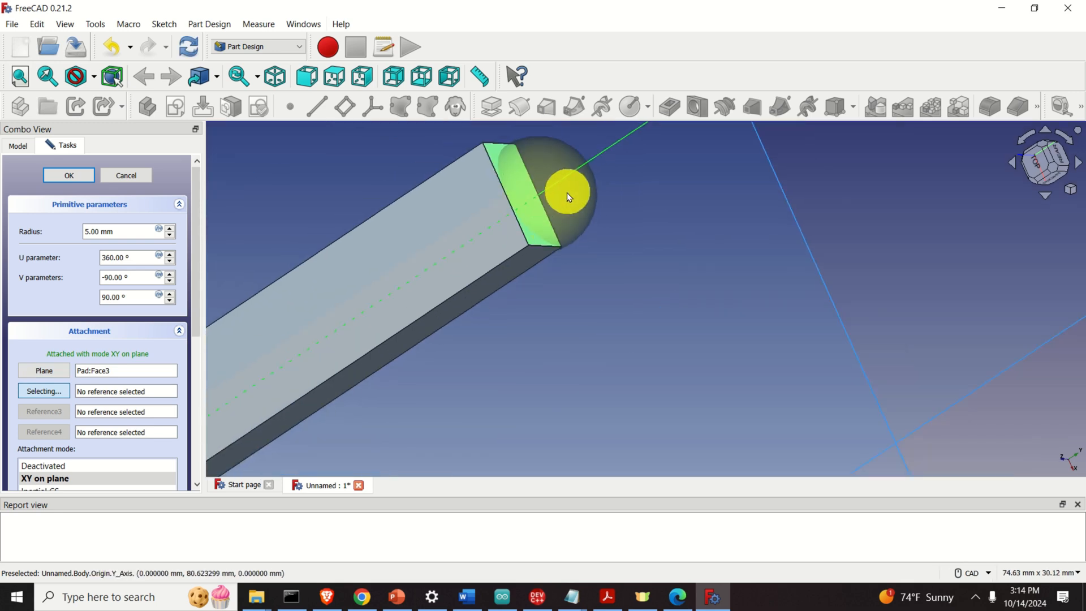
scroll(556, 195, up, 3)
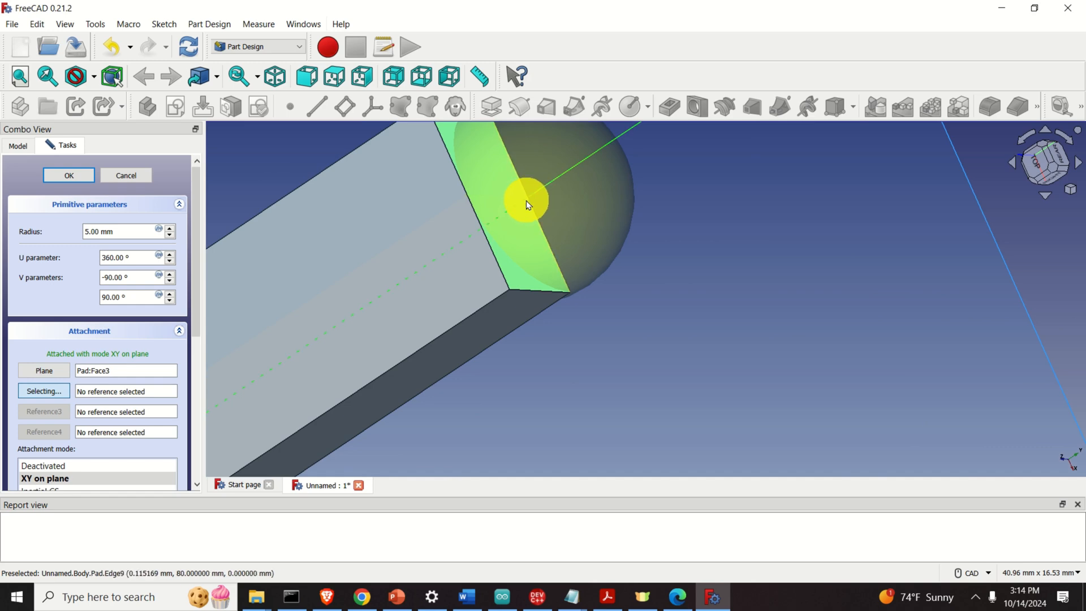
scroll(528, 204, up, 3)
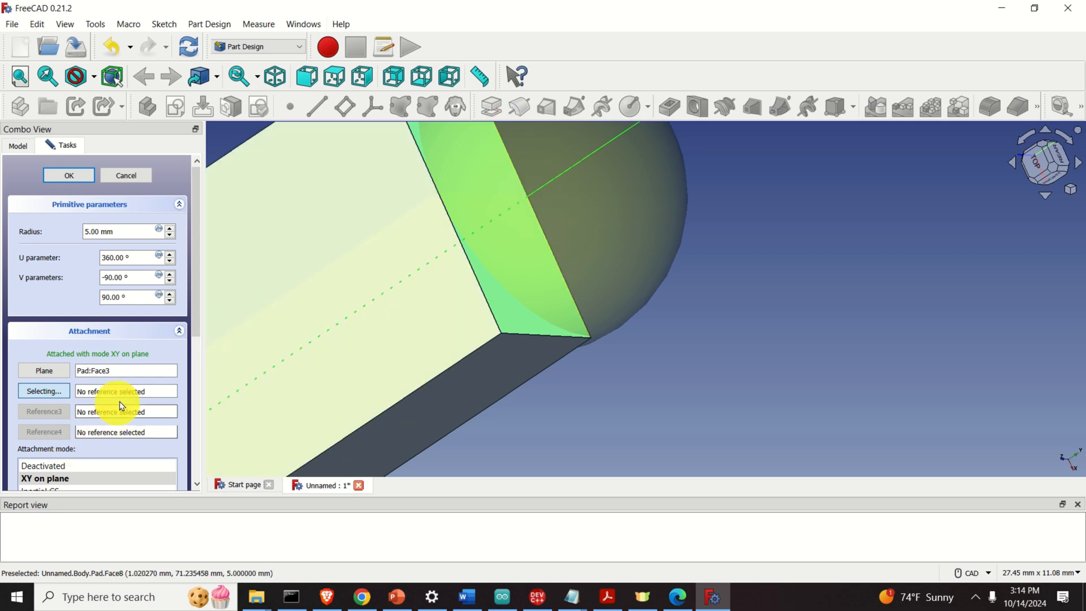
scroll(125, 400, down, 3)
scroll(128, 401, down, 2)
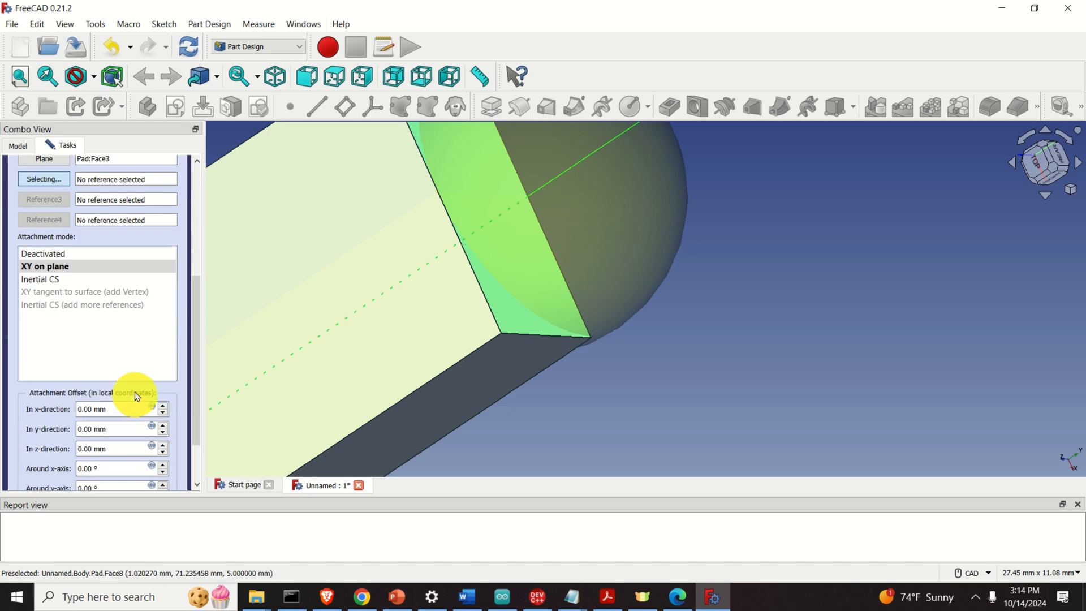
scroll(135, 387, down, 1)
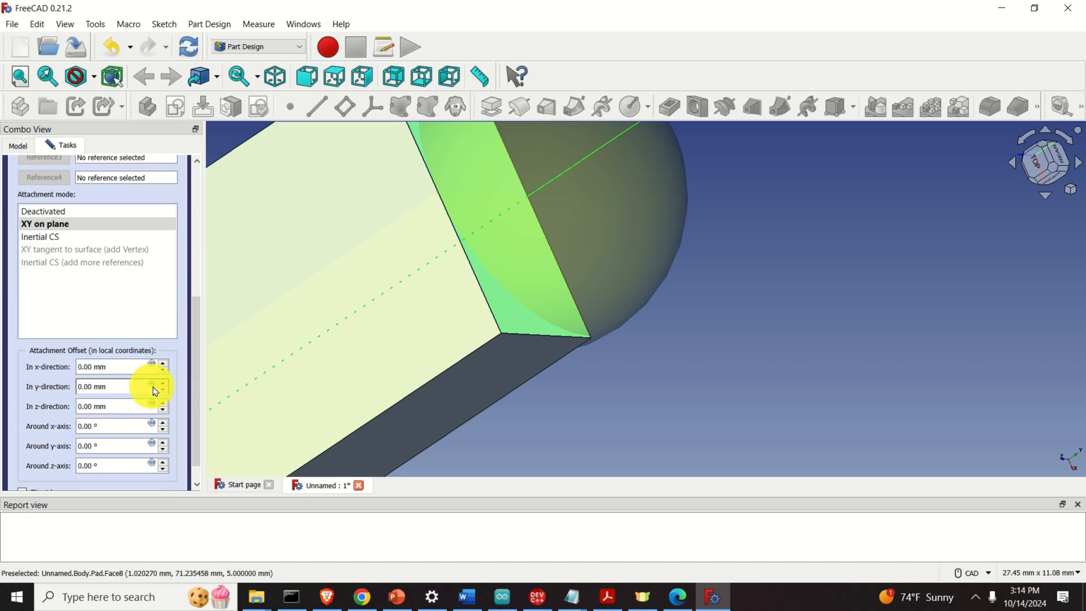
click(482, 207)
click(164, 385)
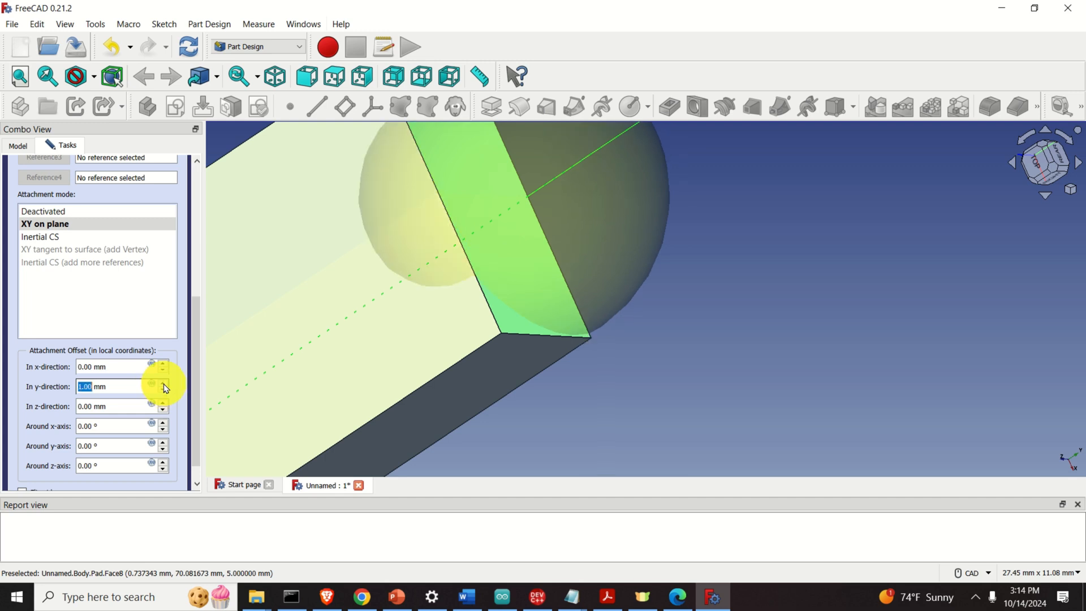
click(163, 384)
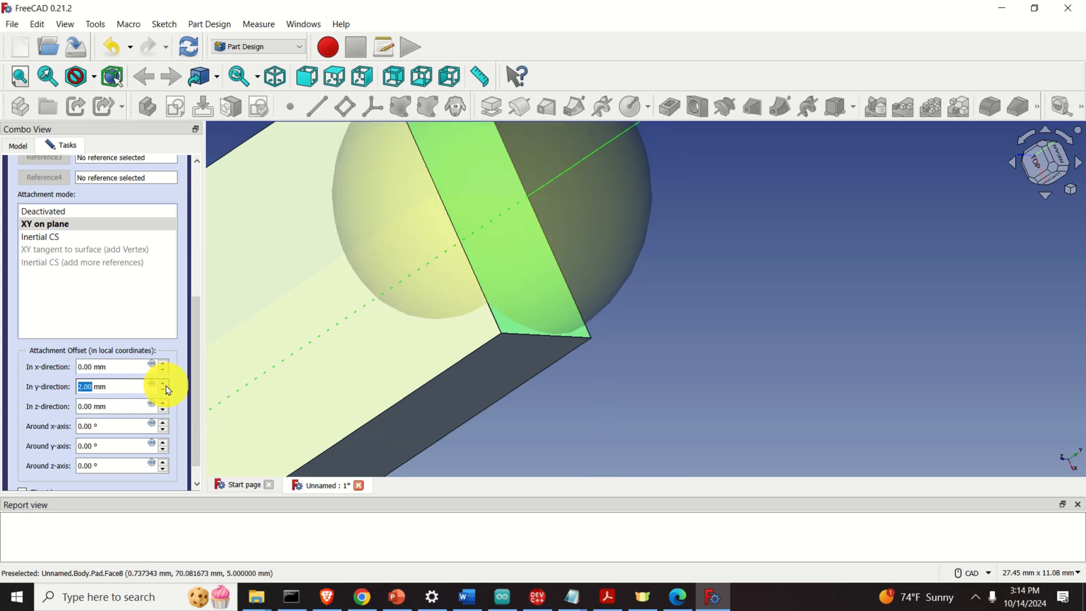
click(85, 388)
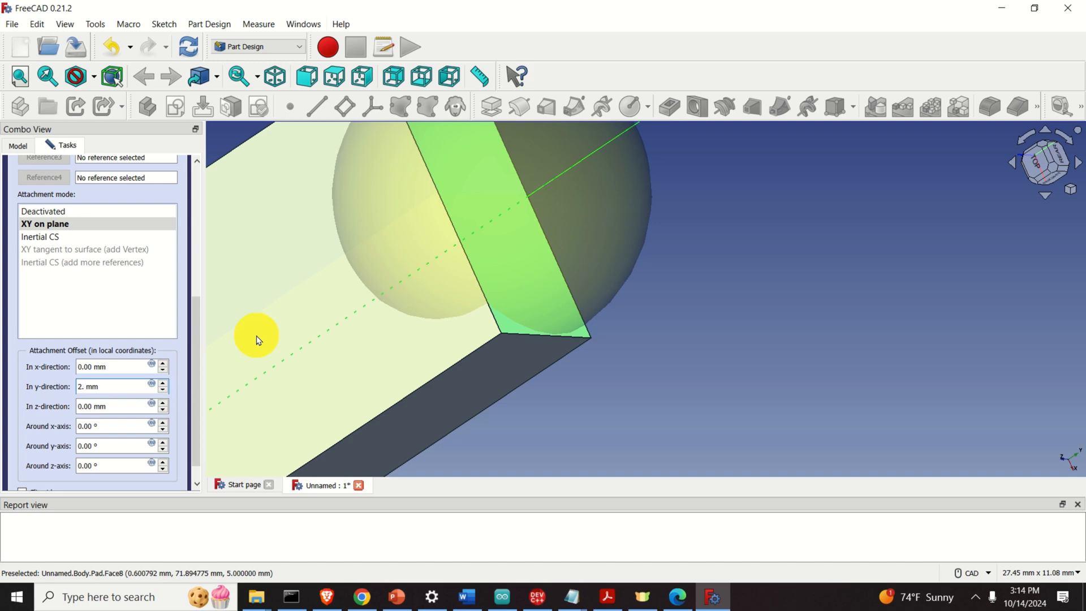
key(Return)
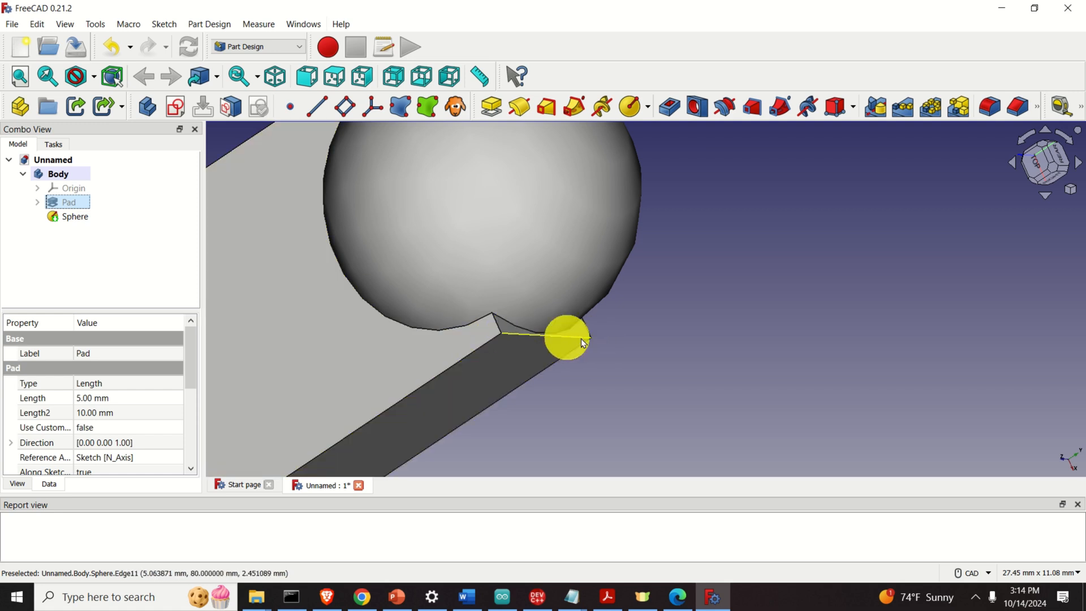
Step: Set the radius of the sphere at the arm's end to 15 mm
scroll(562, 339, down, 3)
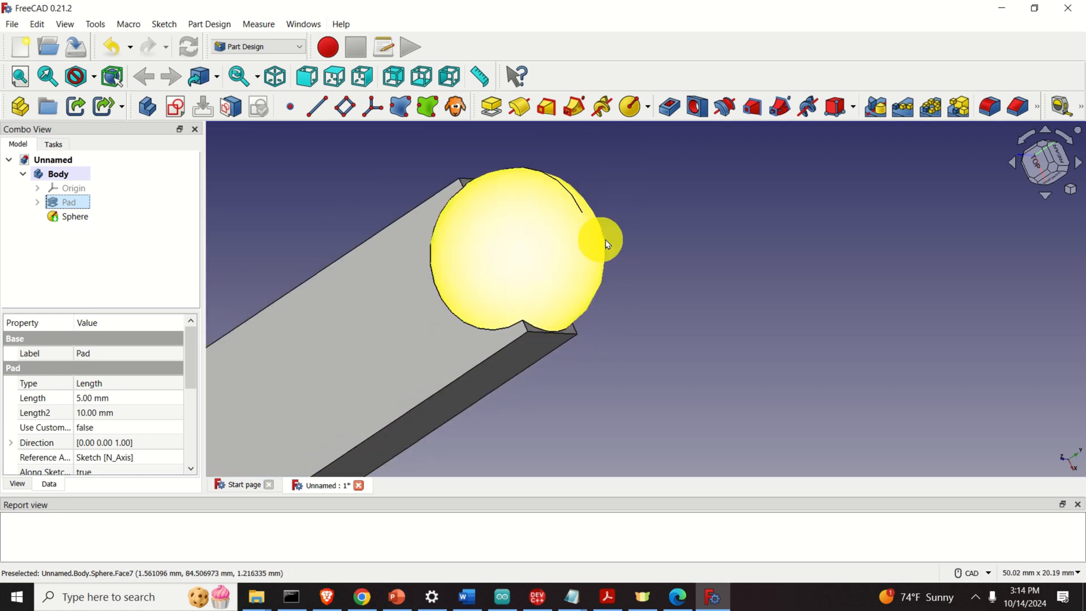
scroll(527, 274, down, 2)
scroll(552, 278, up, 2)
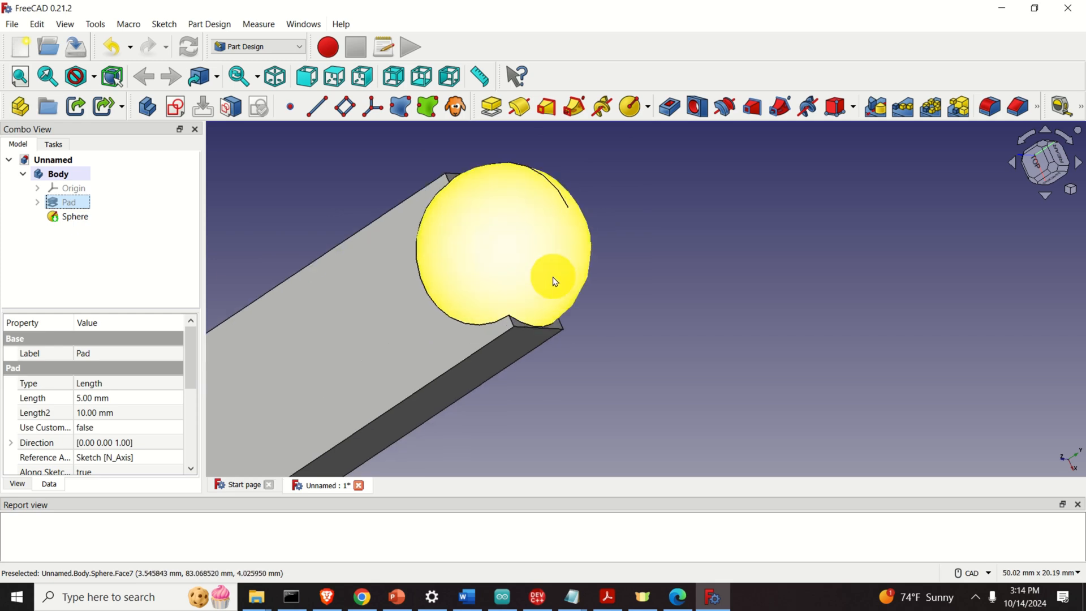
scroll(586, 279, down, 2)
middle_drag(643, 281, 563, 304)
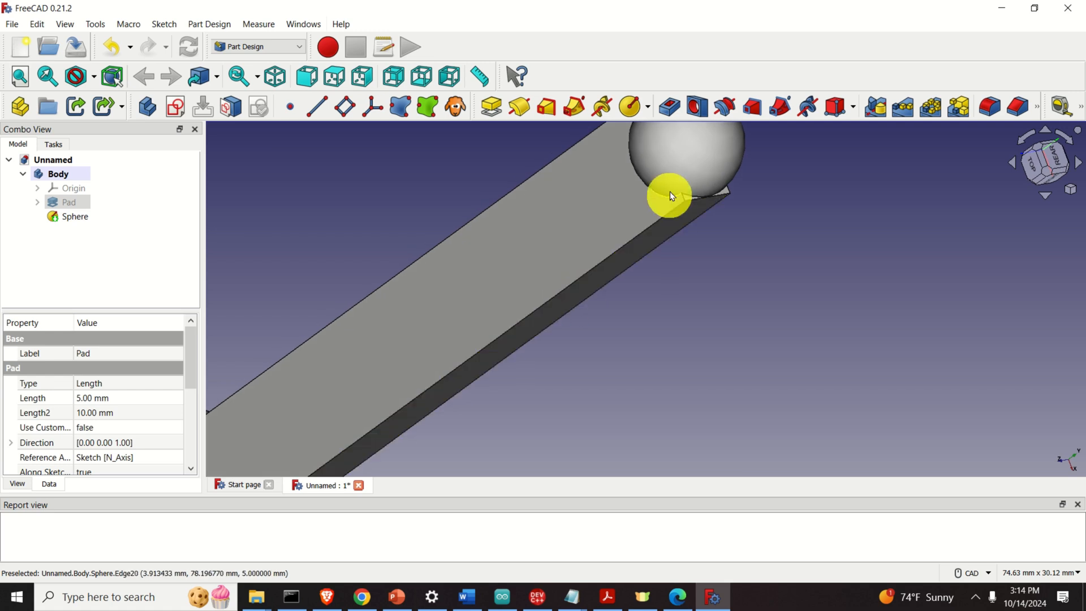
middle_drag(747, 182, 651, 306)
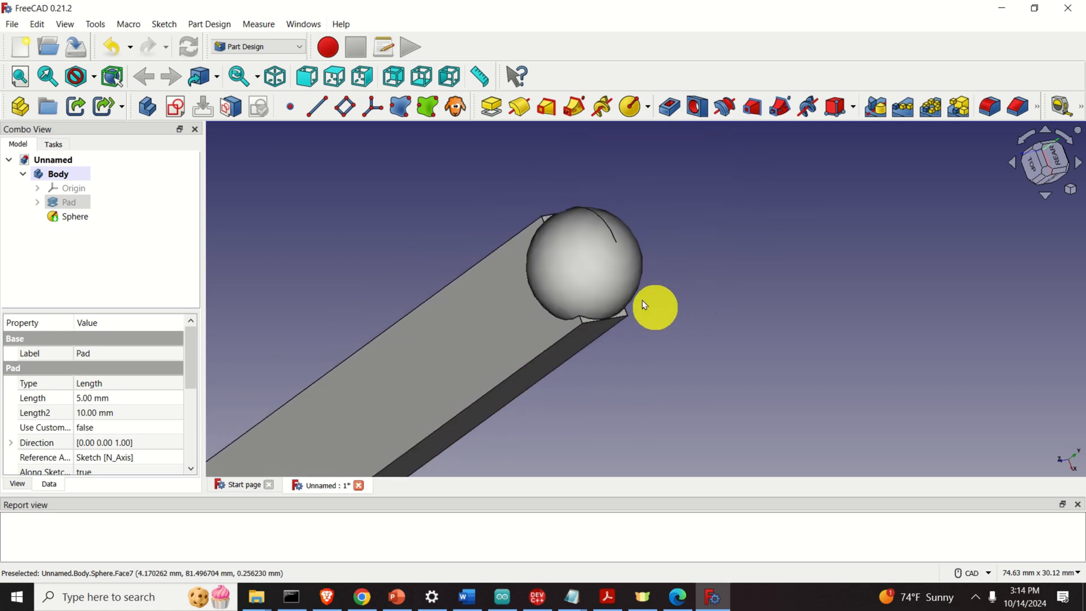
click(588, 282)
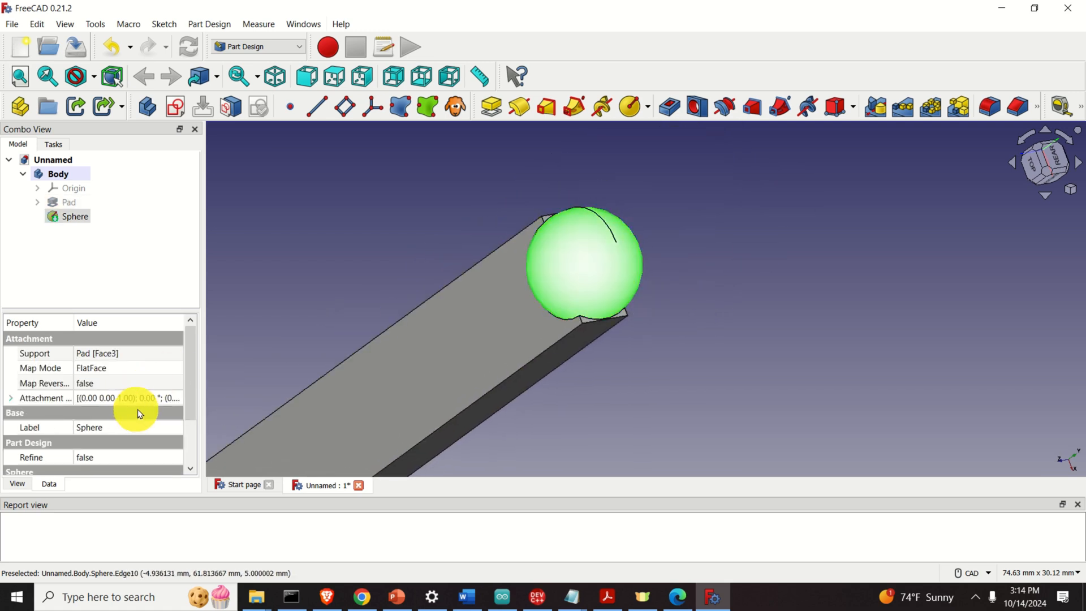
scroll(149, 406, down, 2)
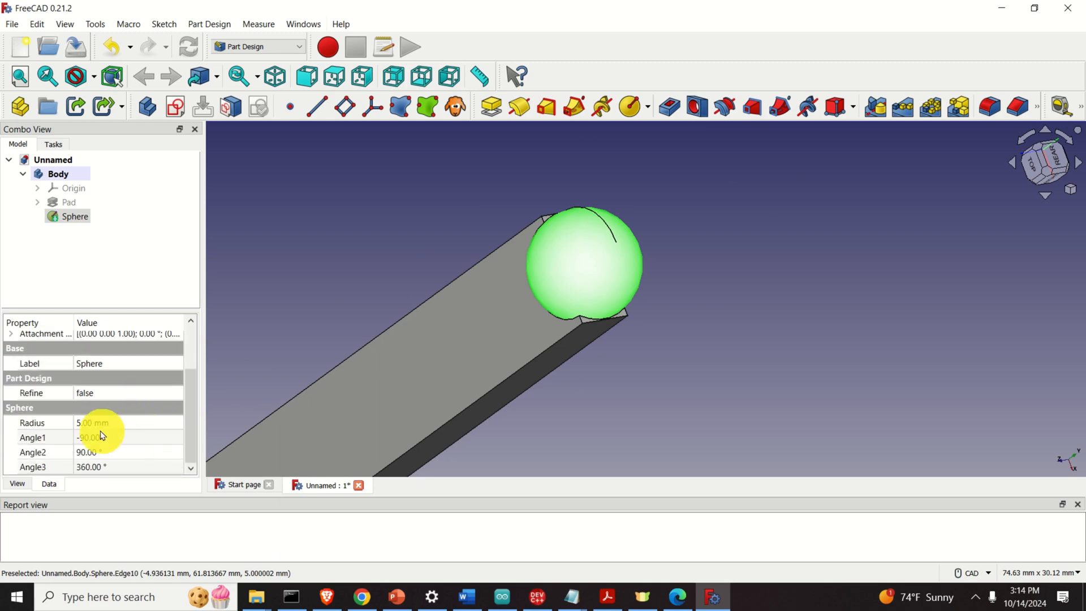
click(93, 424)
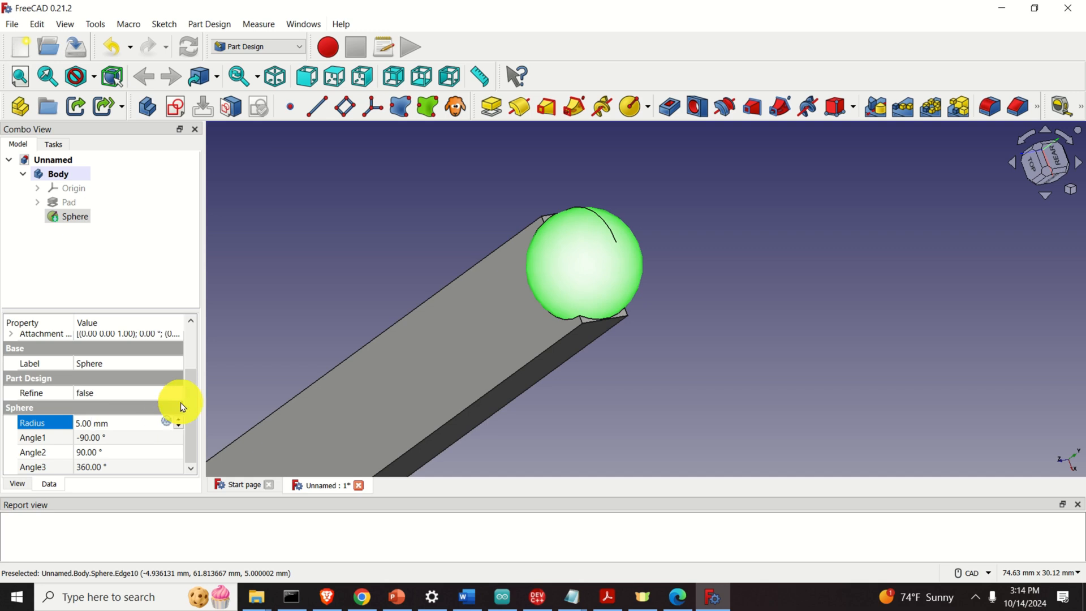
text(15)
key(Return)
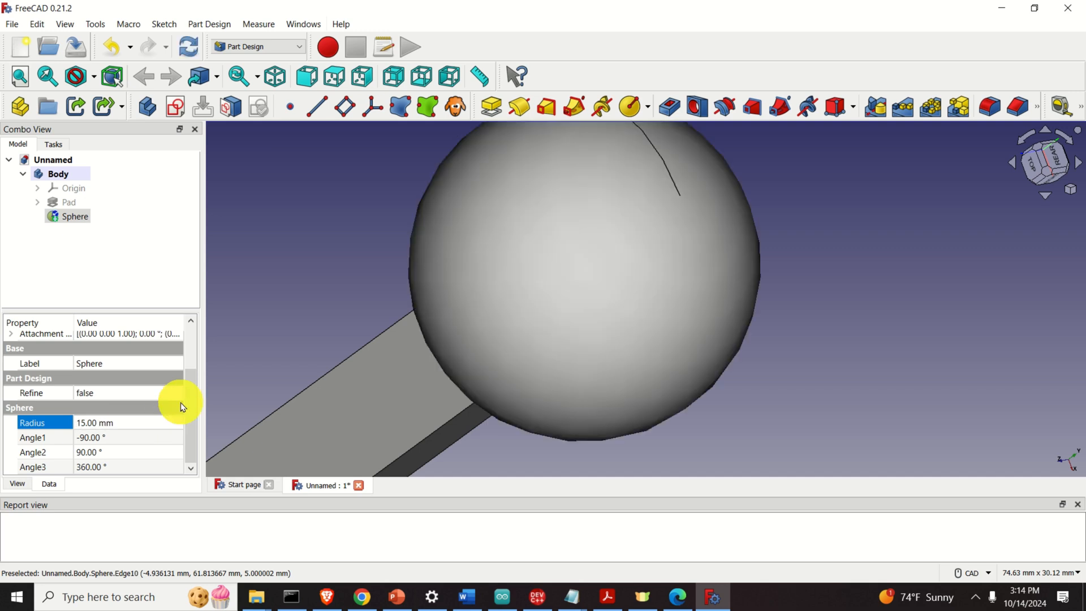
Step: Reduce the radius of the pendulum's end sphere to 10 mm and check its proportions against the arm
scroll(538, 417, down, 5)
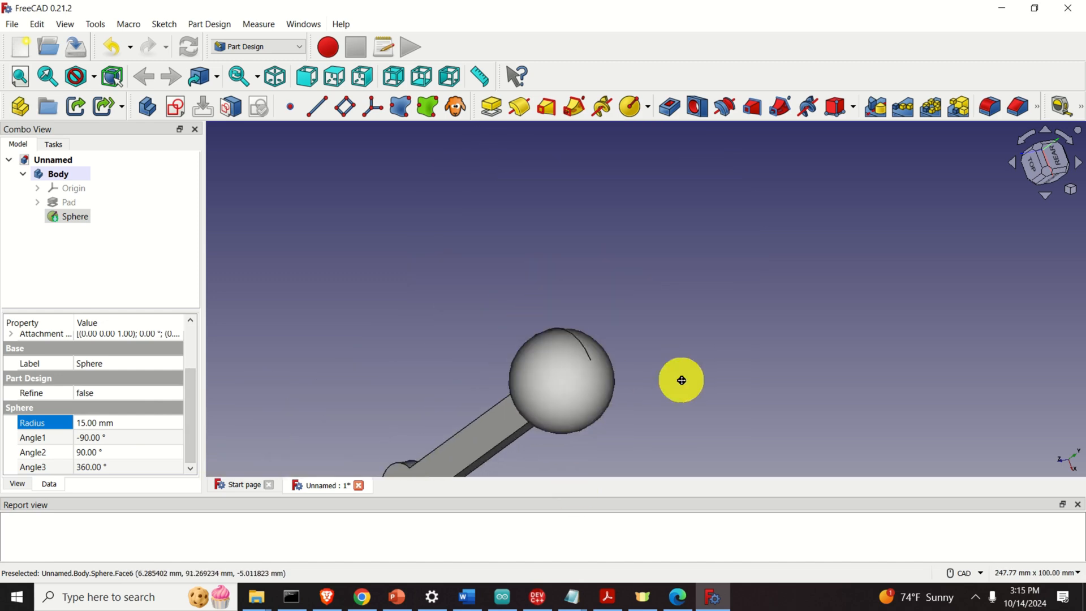
middle_drag(668, 287, 689, 368)
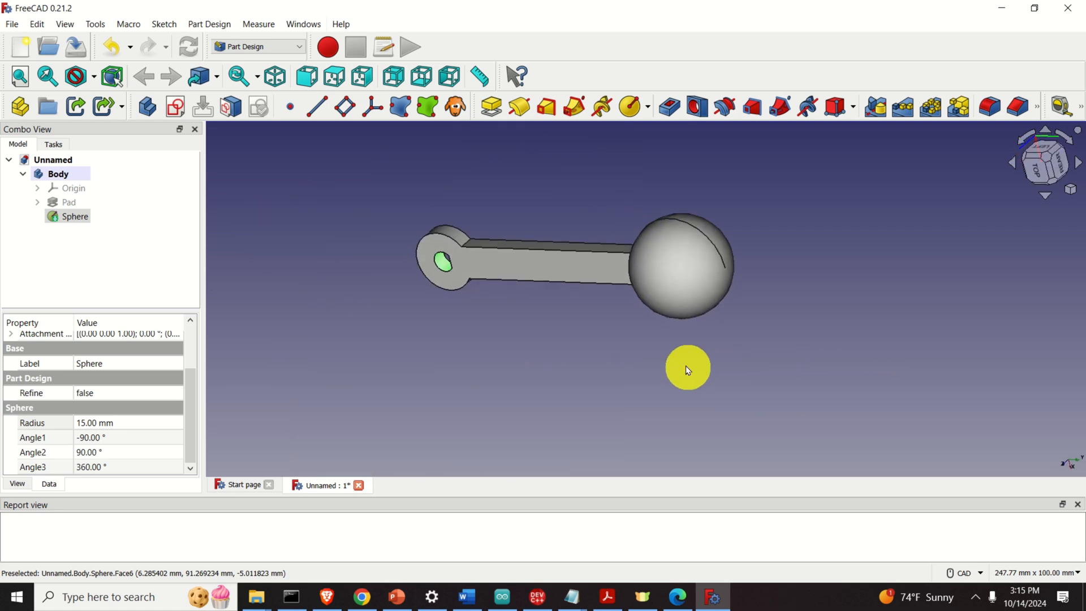
click(705, 279)
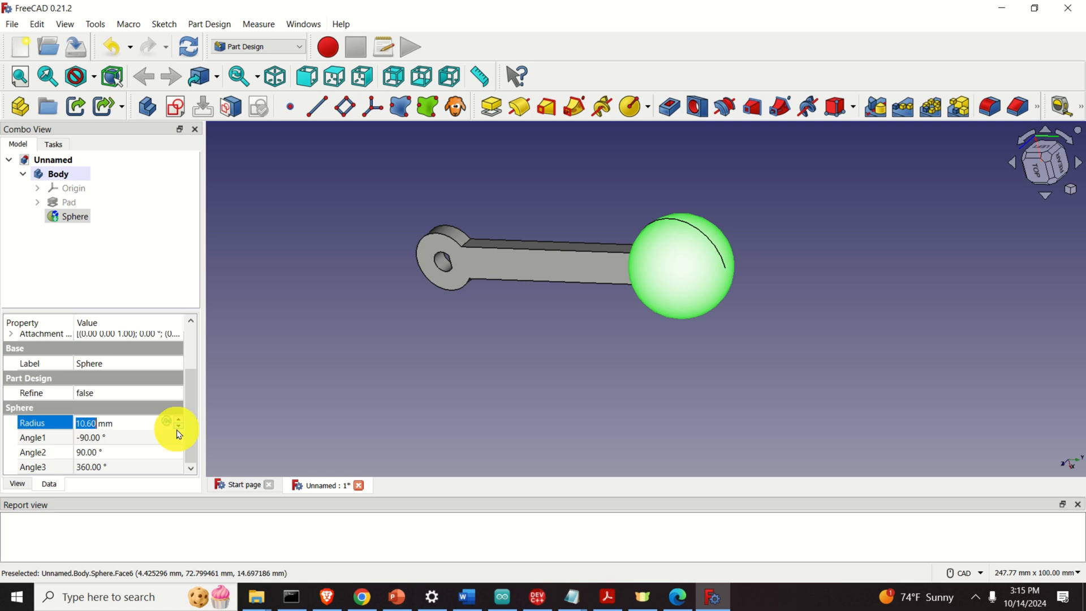
scroll(179, 433, down, 3)
scroll(178, 430, up, 1)
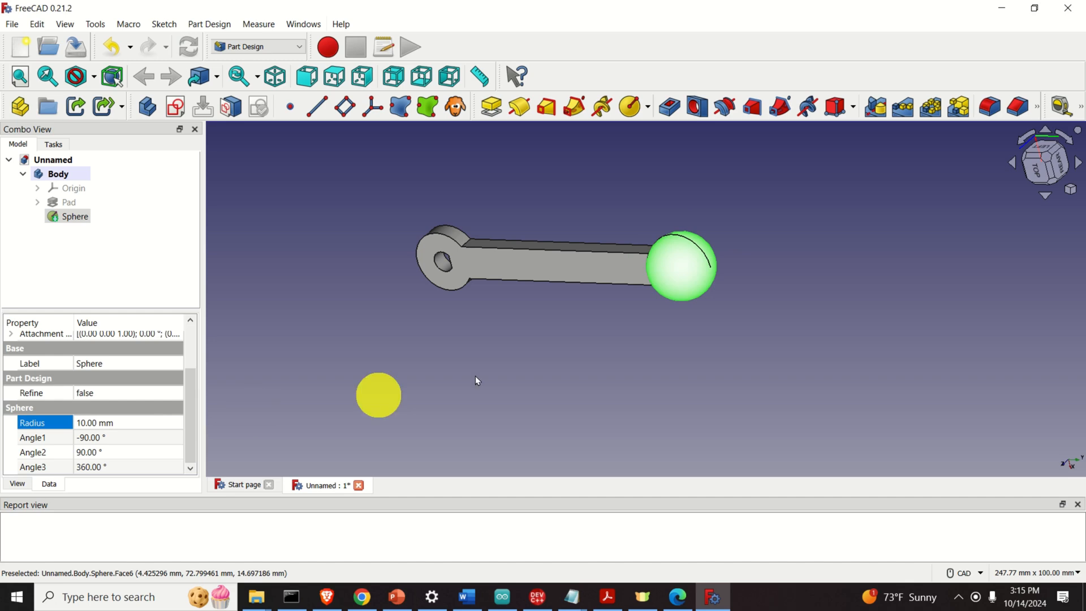
scroll(686, 260, down, 2)
scroll(693, 262, up, 5)
middle_drag(721, 293, 677, 288)
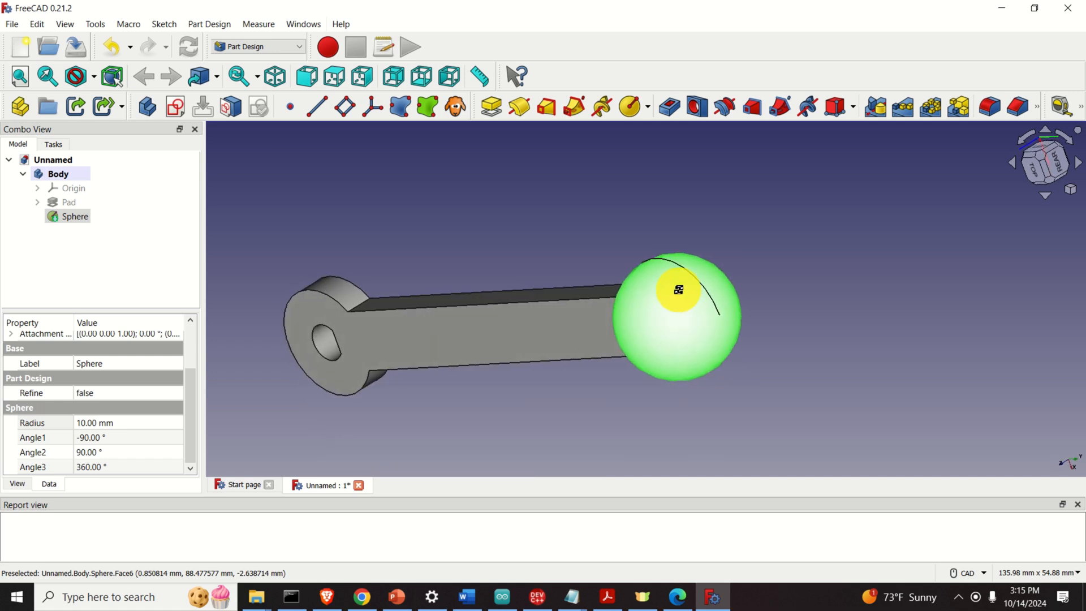
middle_drag(492, 279, 557, 259)
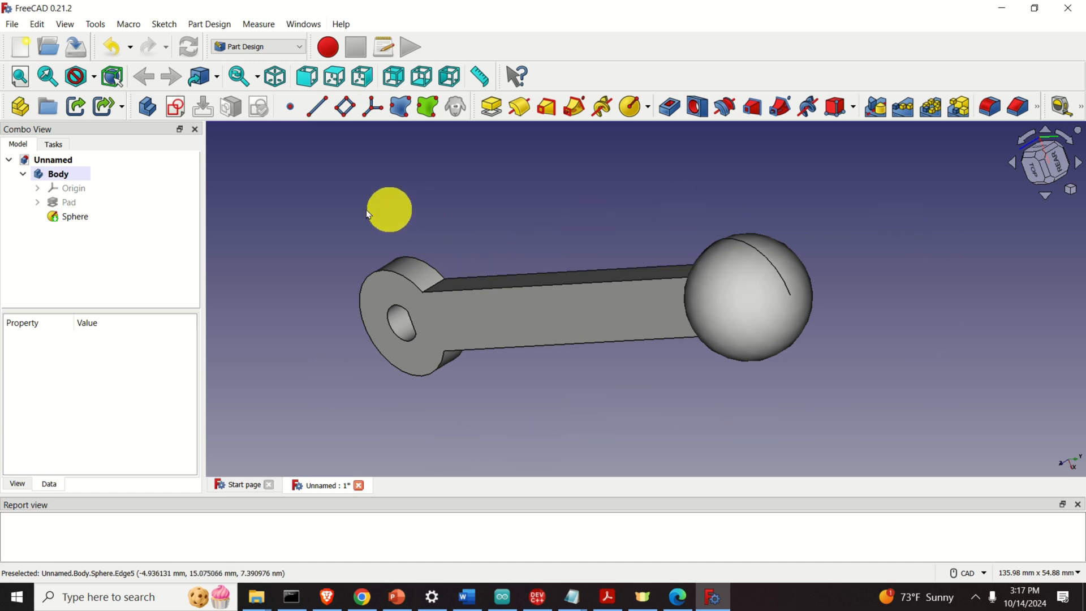
Step: Start exporting the pendulum's Body to the Desktop in STL Mesh format
click(65, 174)
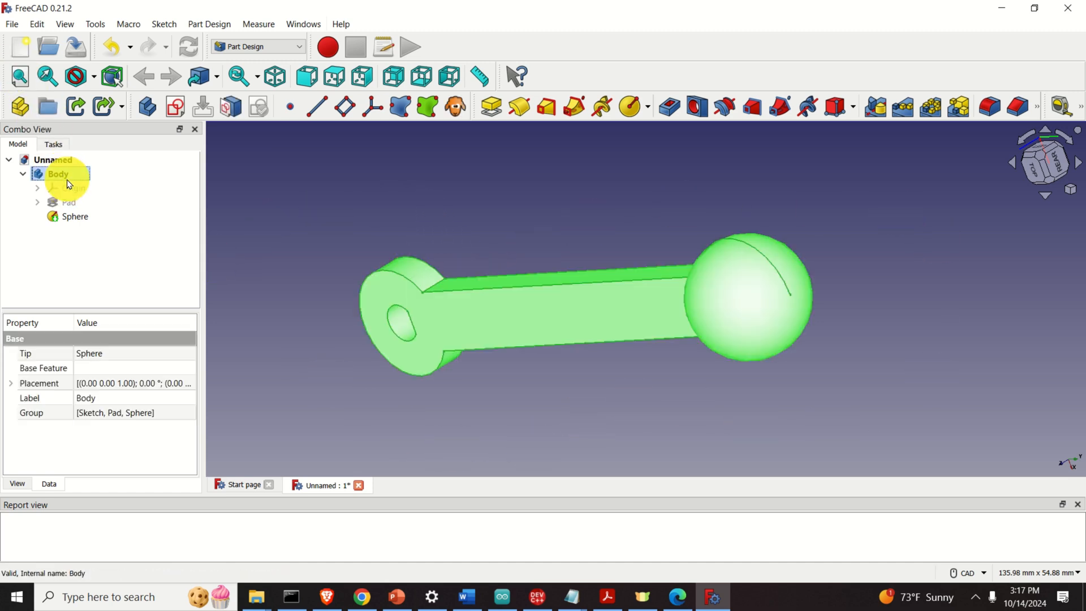
click(12, 25)
click(47, 234)
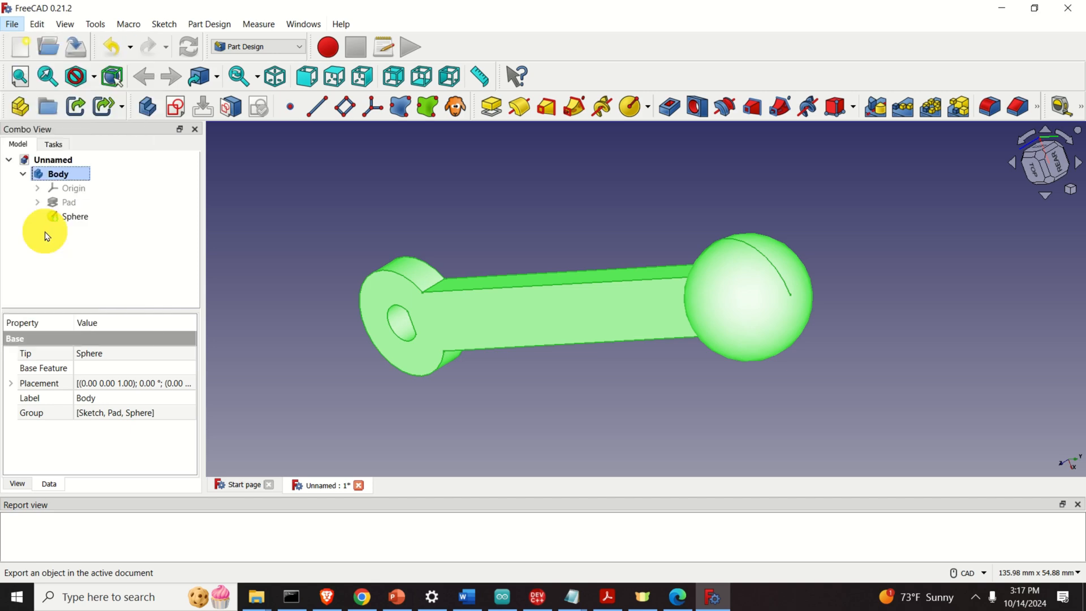
click(184, 281)
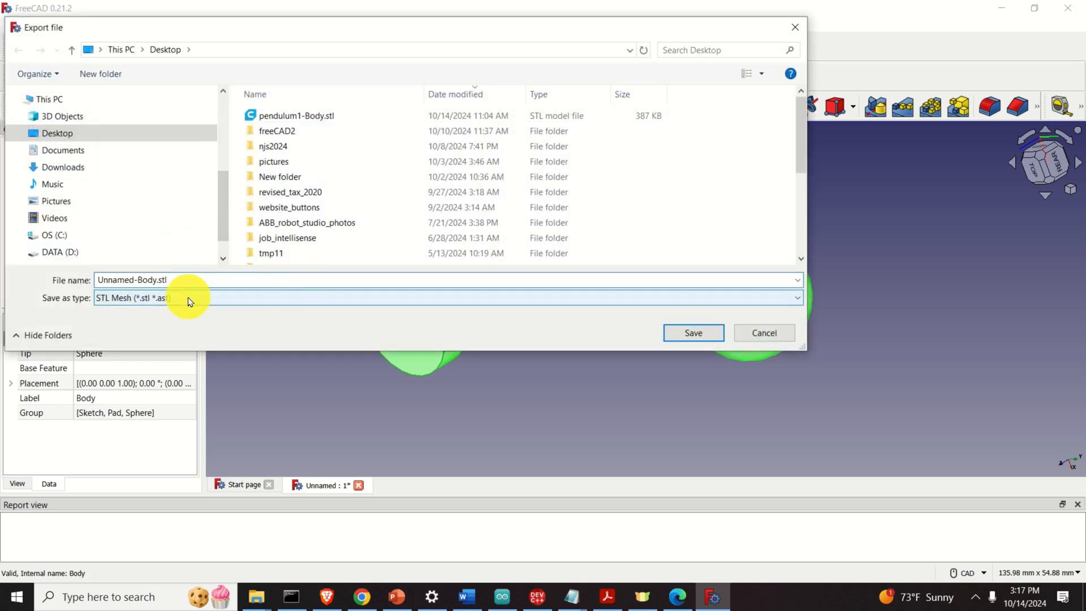
click(190, 302)
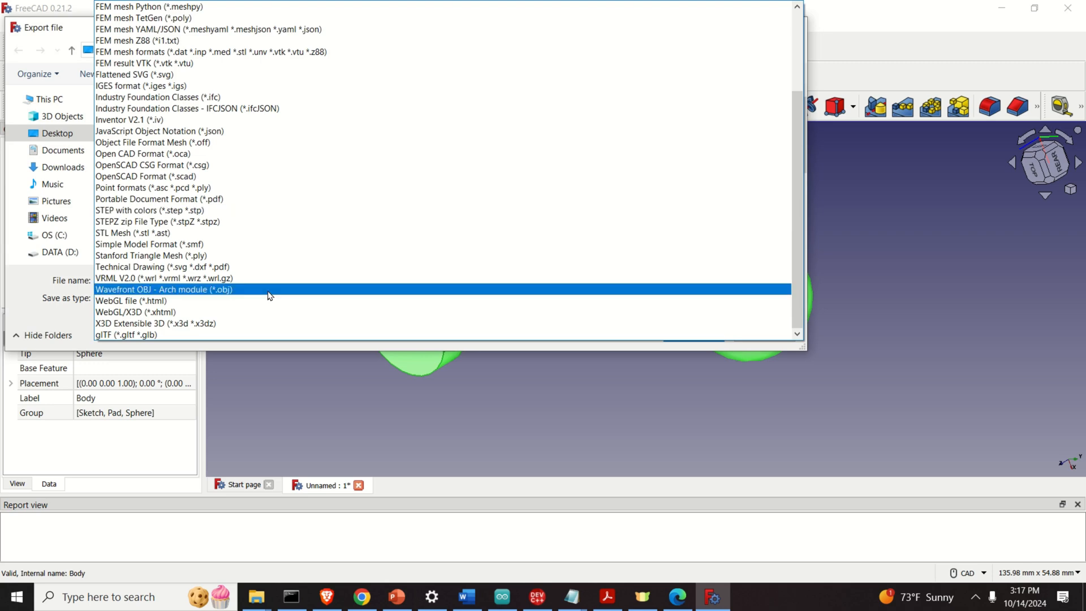
key(s)
key(s)
key(s)
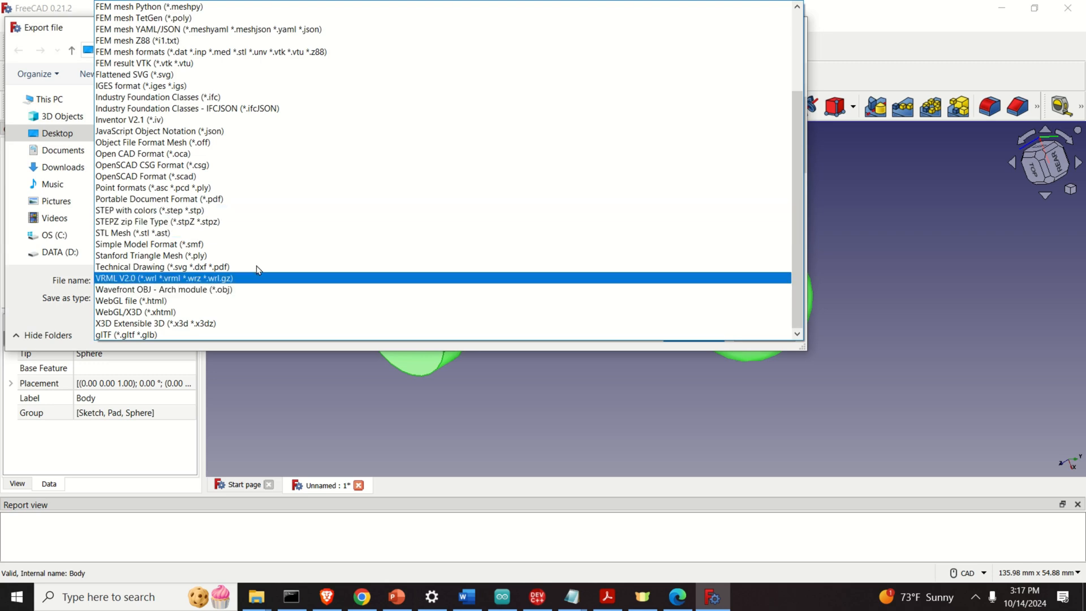
click(149, 234)
Step: Name the export file PENDULUM1.stl and save it
drag(97, 279, 208, 275)
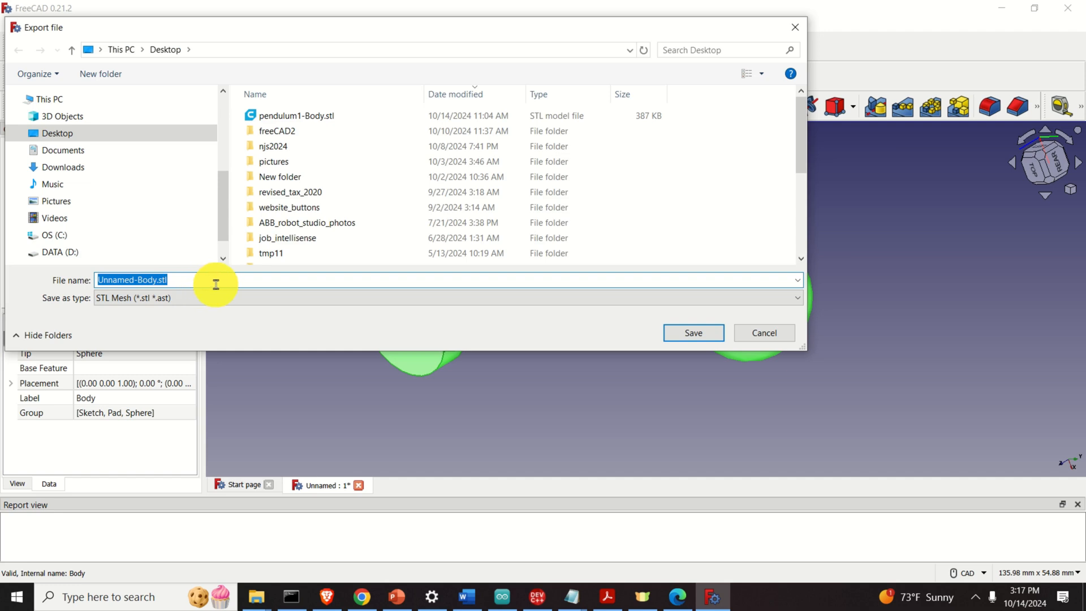
click(158, 279)
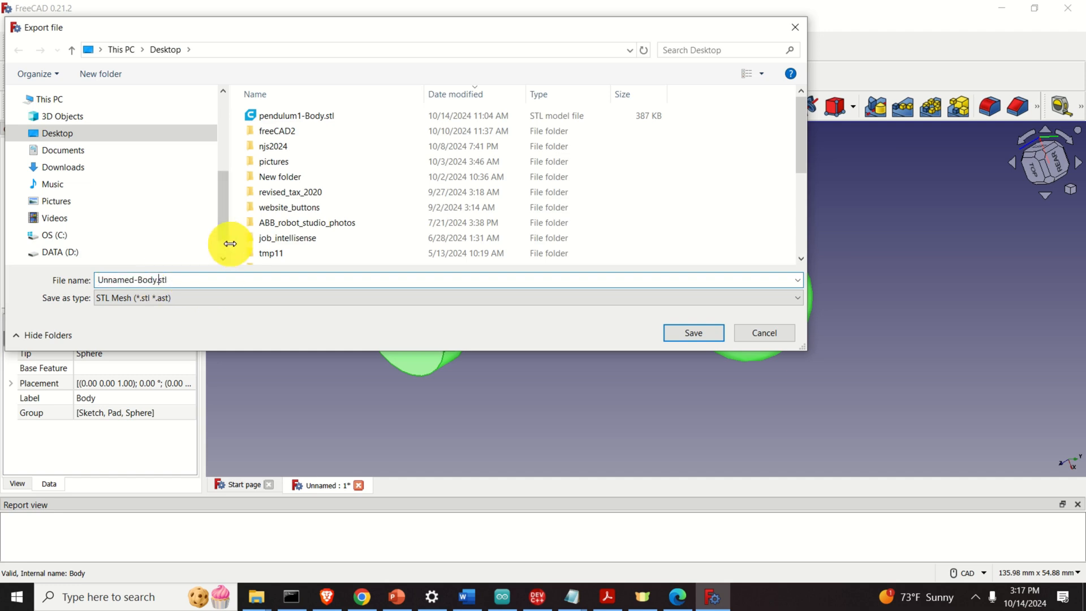
key(shift+Home)
key(BackSpace)
text(PENDULUM1)
key(Return)
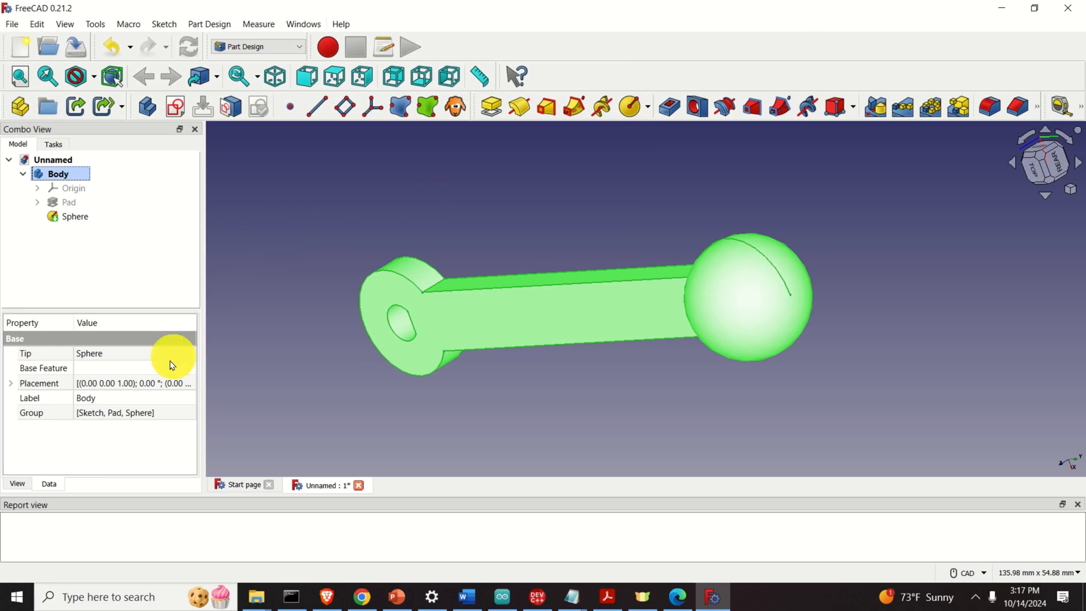
Step: Launch Ultimaker Cura 4.2.1 and dismiss its update notice
click(15, 599)
text(C)
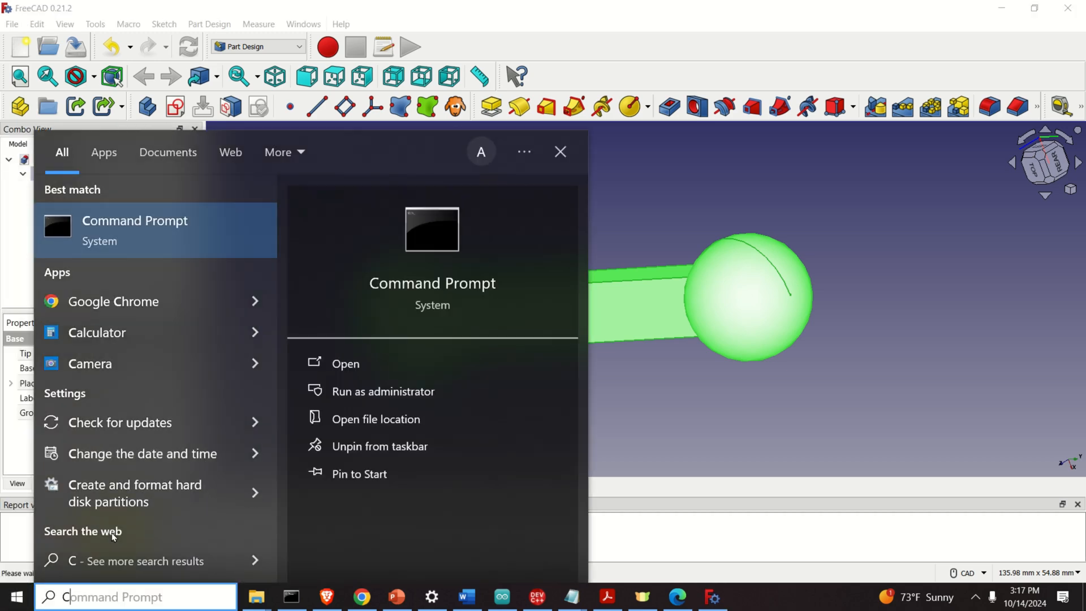
text(URA)
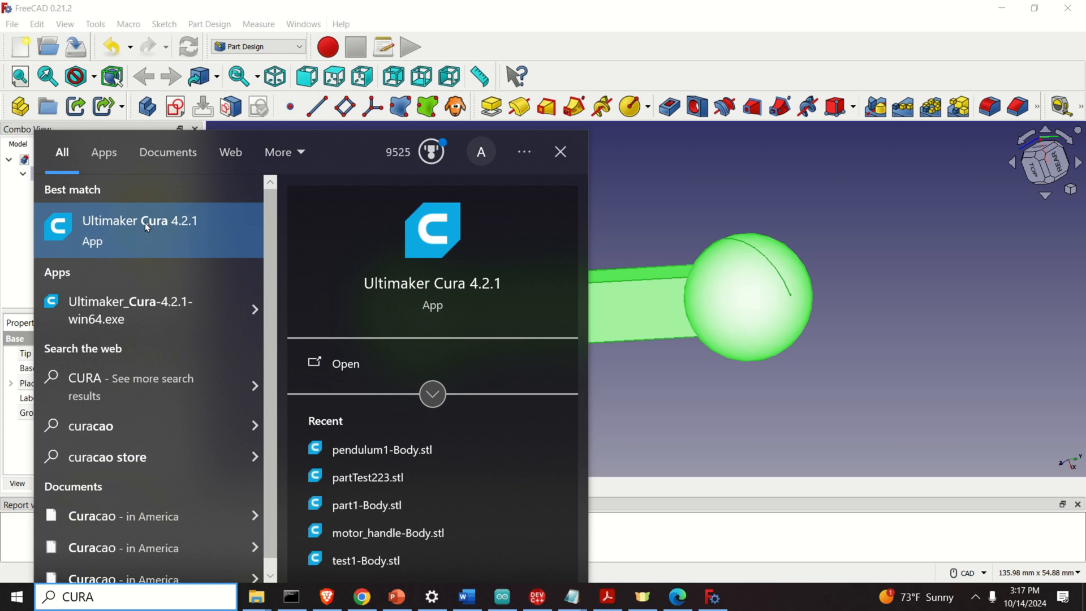
click(145, 229)
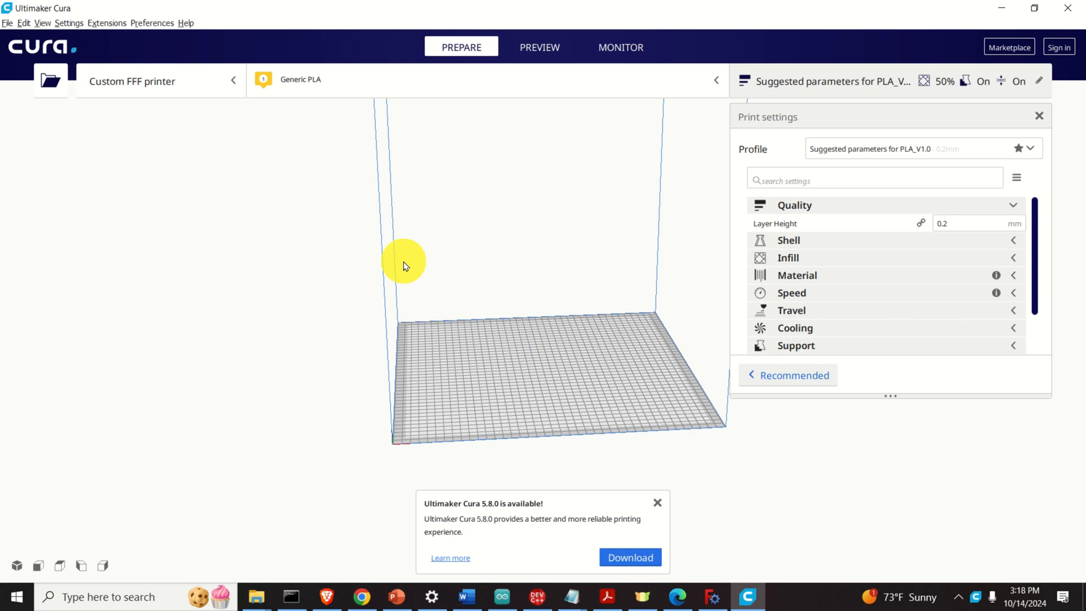
scroll(637, 311, up, 2)
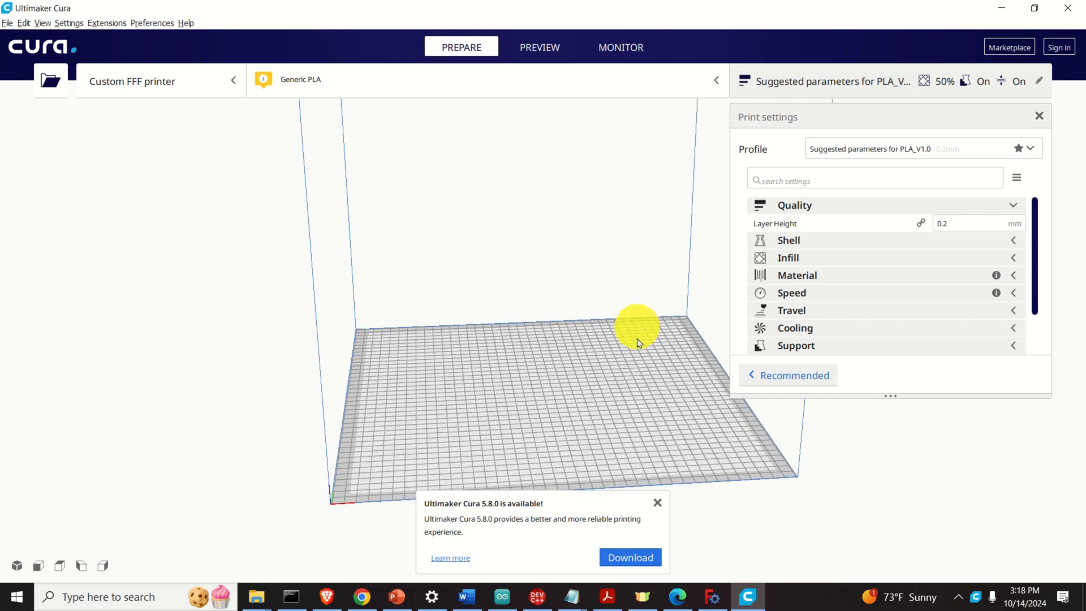
click(657, 502)
Step: Load PENDULUM1.stl from the Desktop onto the build plate
click(7, 22)
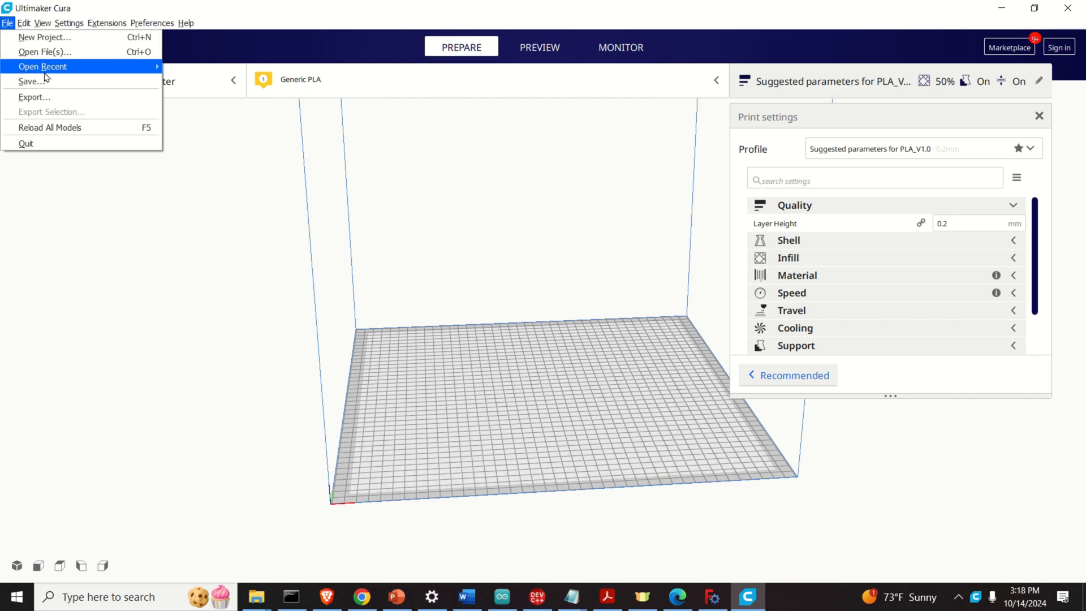
click(70, 52)
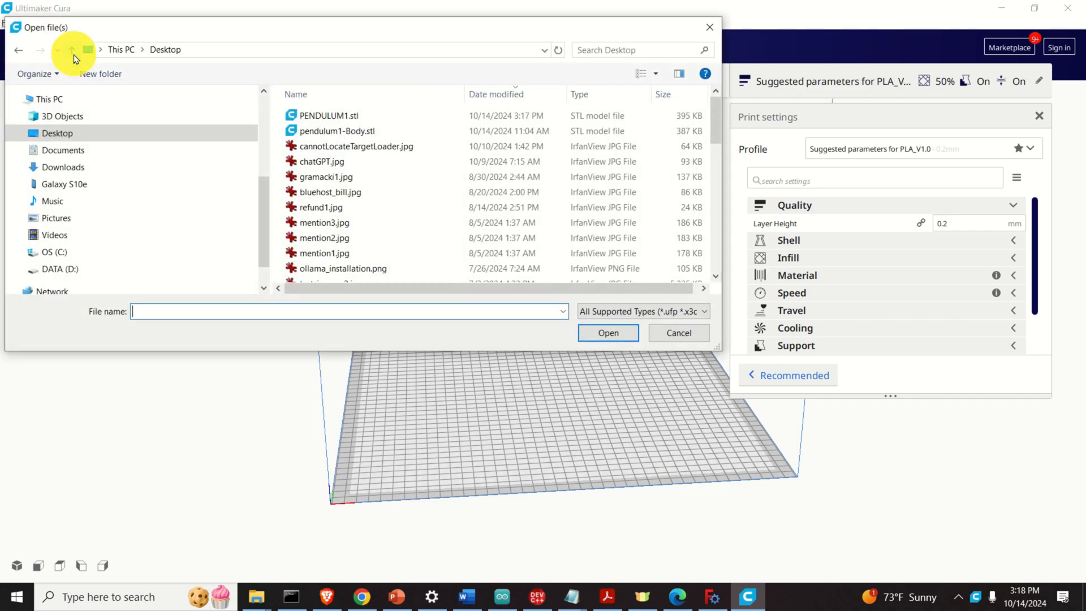
click(358, 115)
click(616, 337)
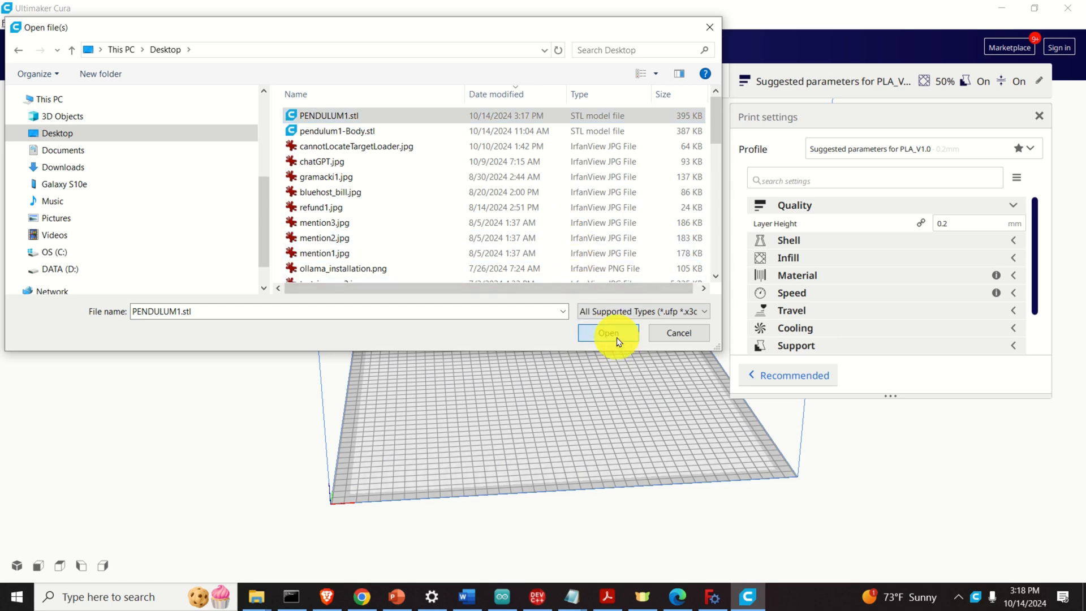
Step: Inspect the loaded pendulum on the build plate from several angles and close the print settings
scroll(537, 387, up, 5)
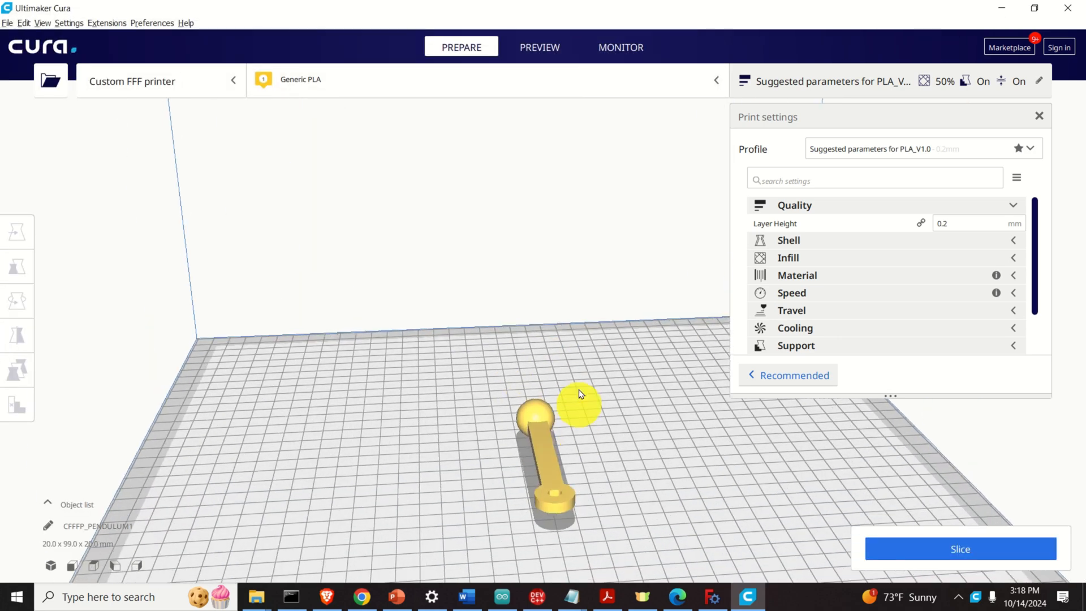
middle_drag(579, 395, 572, 281)
scroll(545, 342, up, 3)
middle_drag(546, 346, 621, 204)
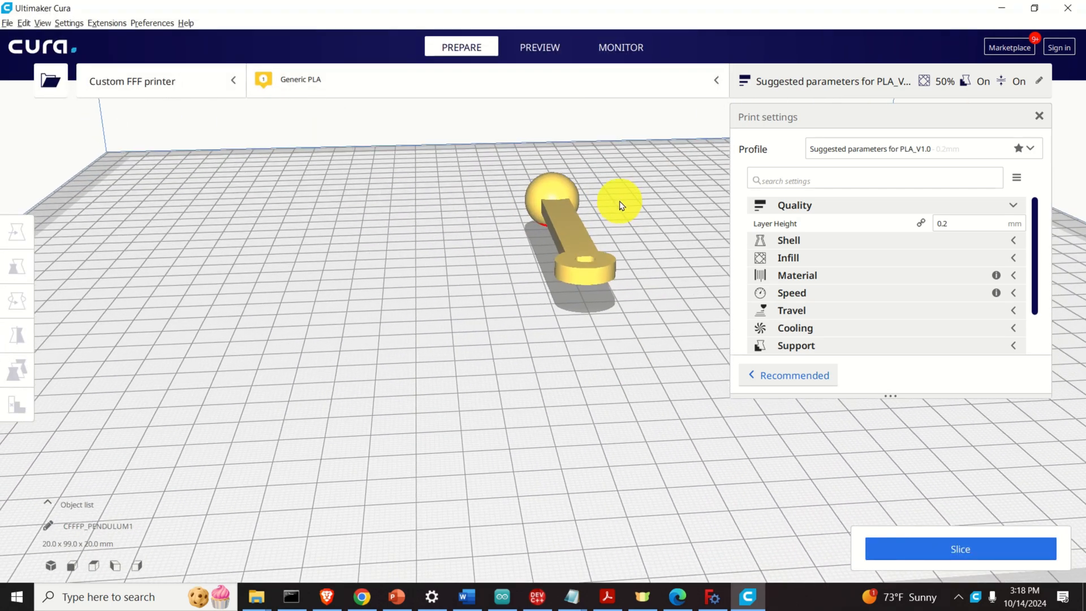
middle_drag(572, 324, 551, 261)
right_drag(553, 266, 416, 377)
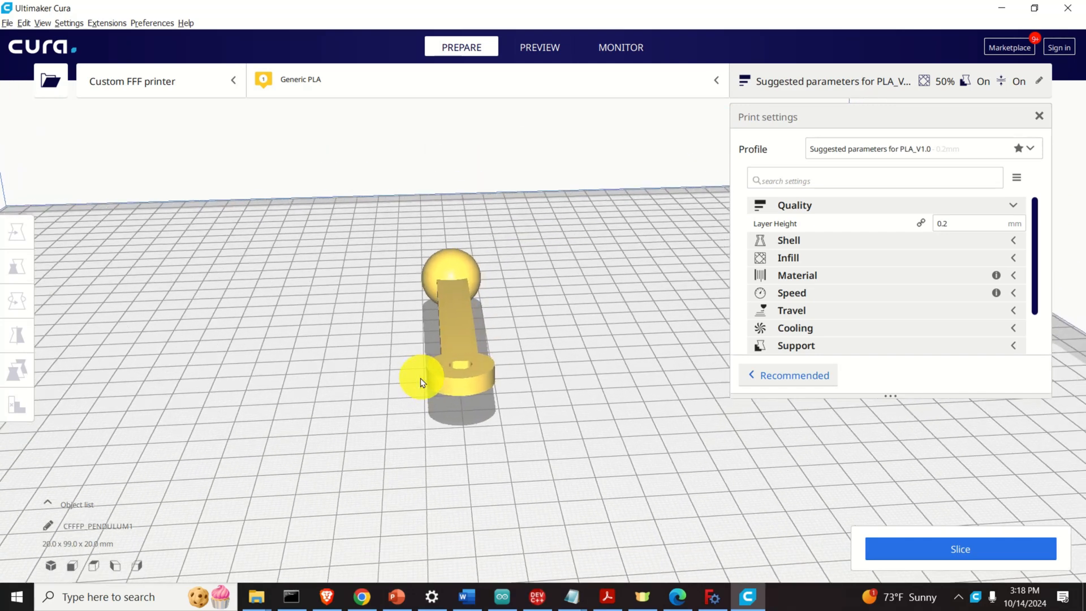
click(536, 278)
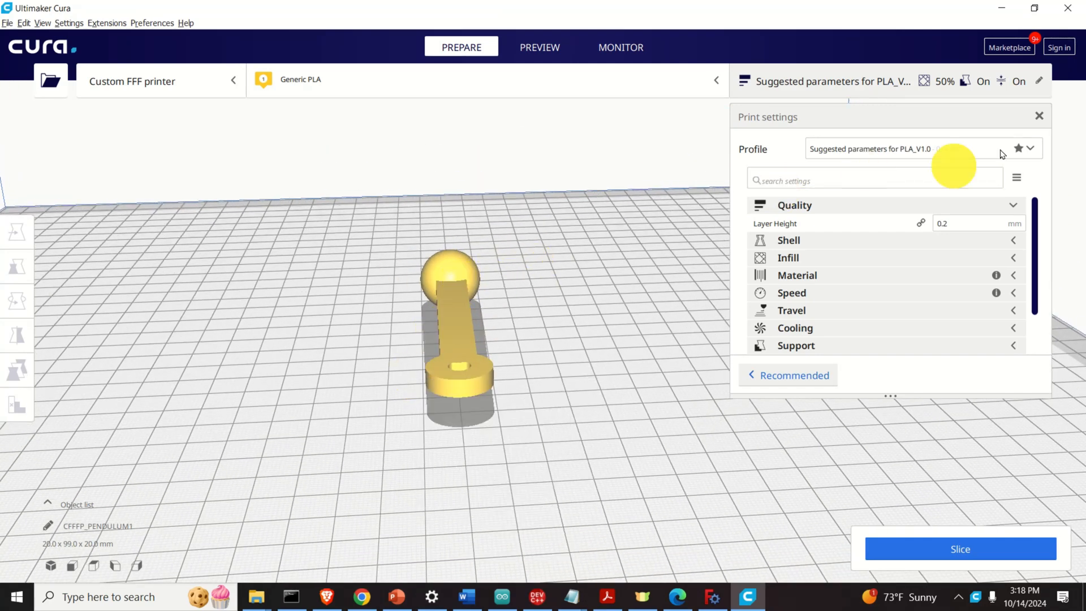
click(1040, 116)
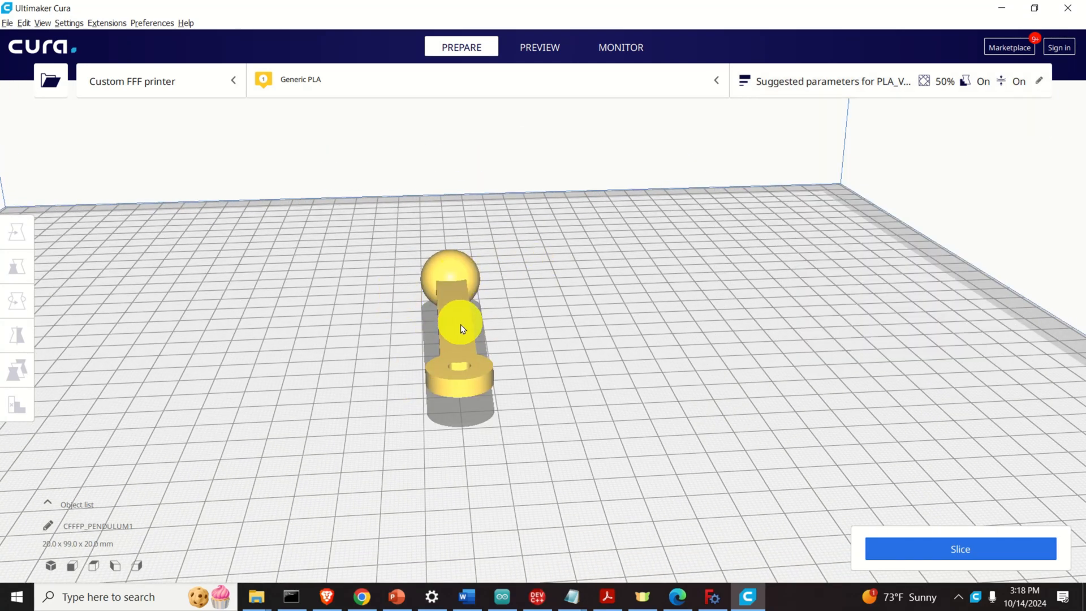
Step: Activate the Rotate tool on the pendulum and examine its orientation on the build plate
click(468, 355)
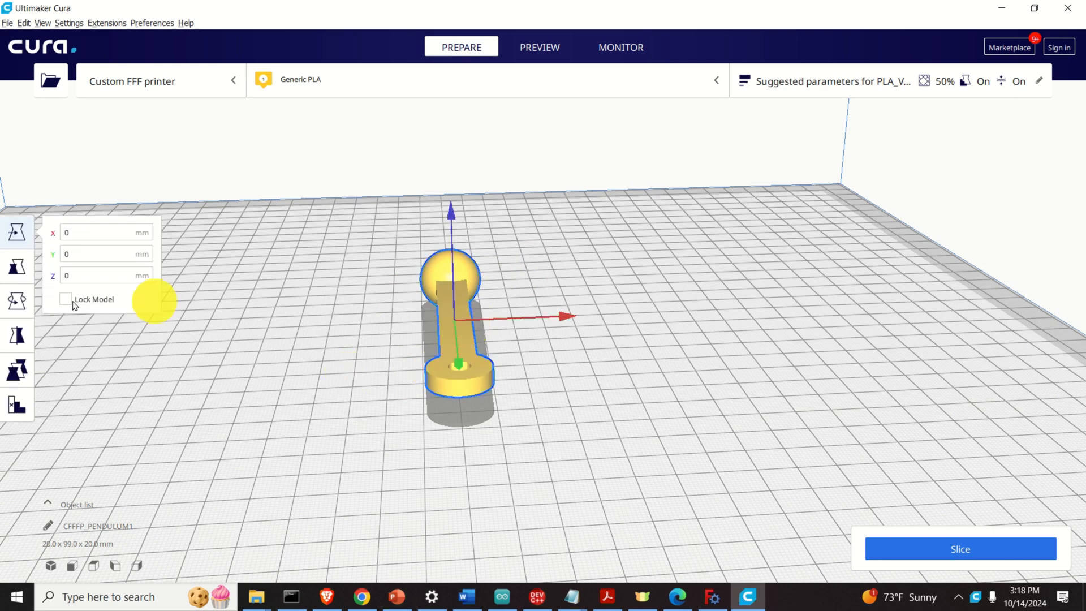
click(17, 301)
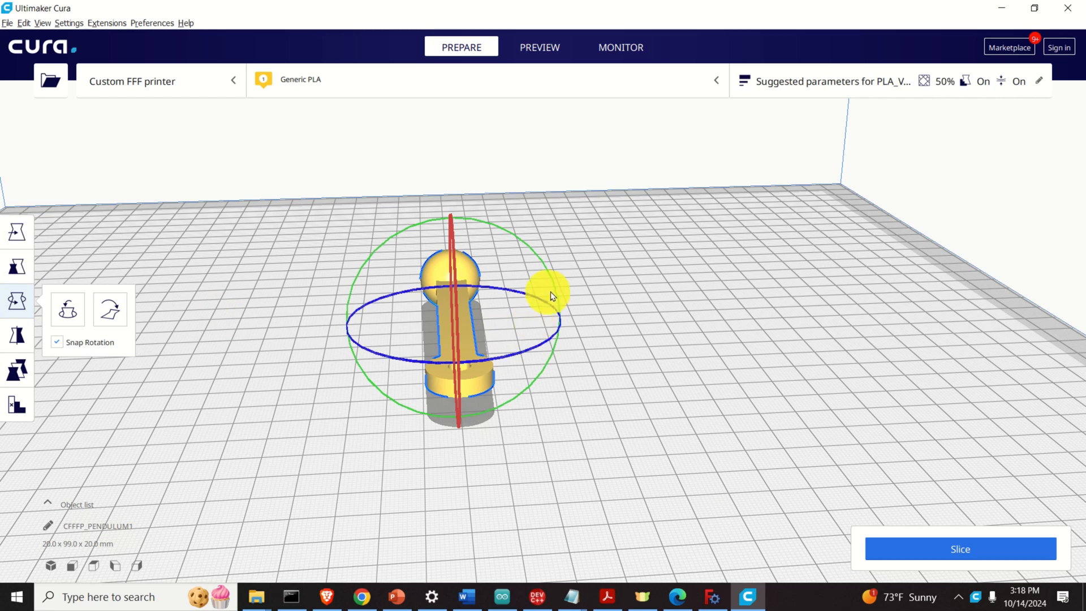
right_drag(497, 274, 676, 298)
drag(621, 254, 713, 455)
middle_drag(436, 392, 642, 327)
mouse_move(642, 327)
right_down()
mouse_move(553, 328)
mouse_move(429, 240)
mouse_move(379, 270)
mouse_move(160, 296)
mouse_move(473, 364)
mouse_move(659, 355)
mouse_move(659, 332)
right_up()
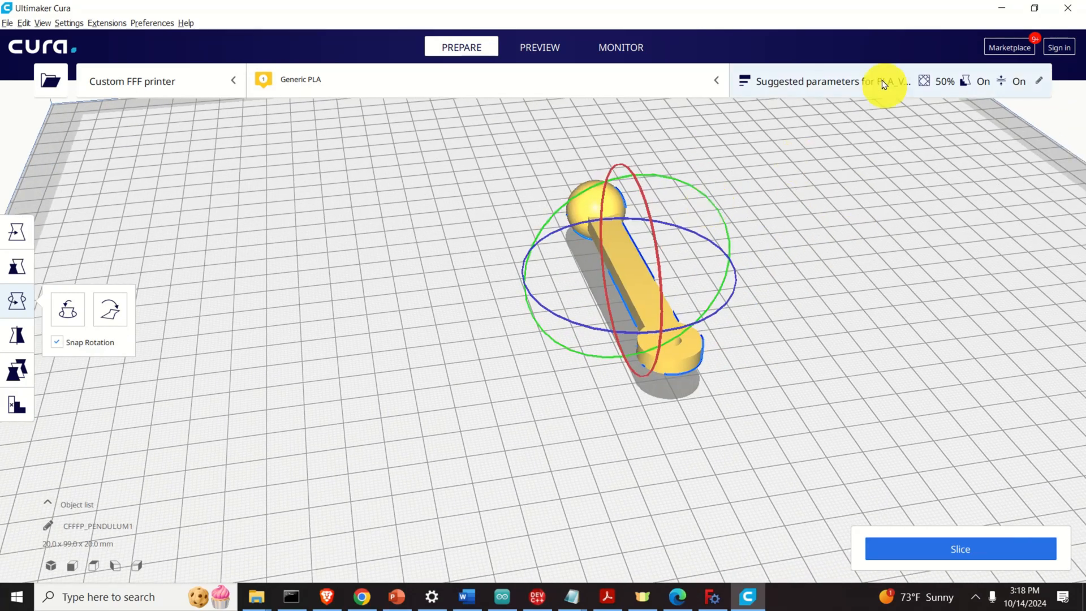
Step: Review the print settings through to the Raft build plate adhesion type and slice the pendulum
click(845, 80)
click(687, 136)
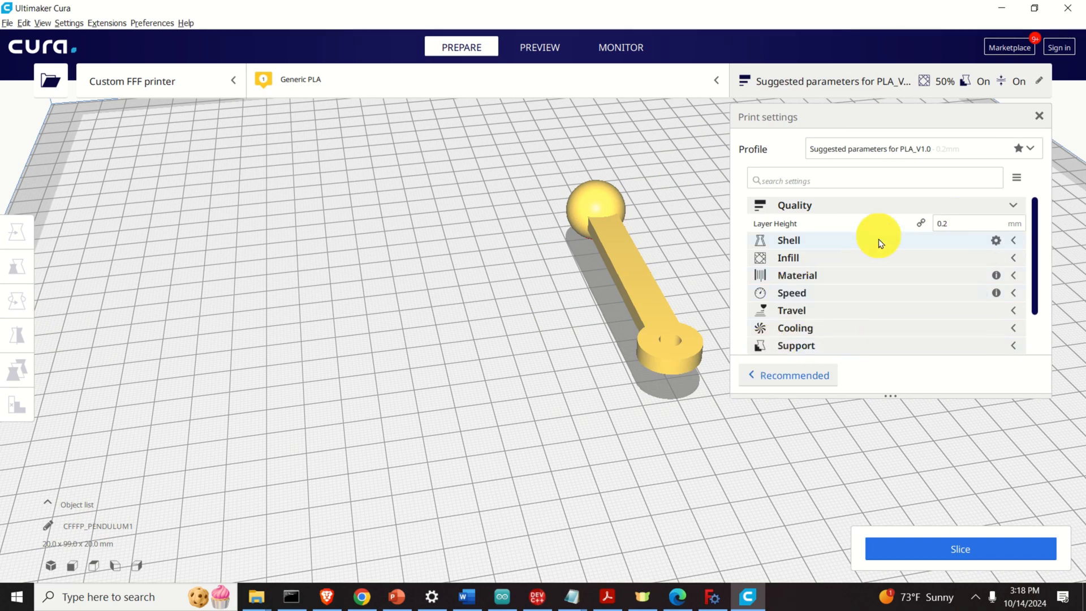
scroll(877, 243, down, 3)
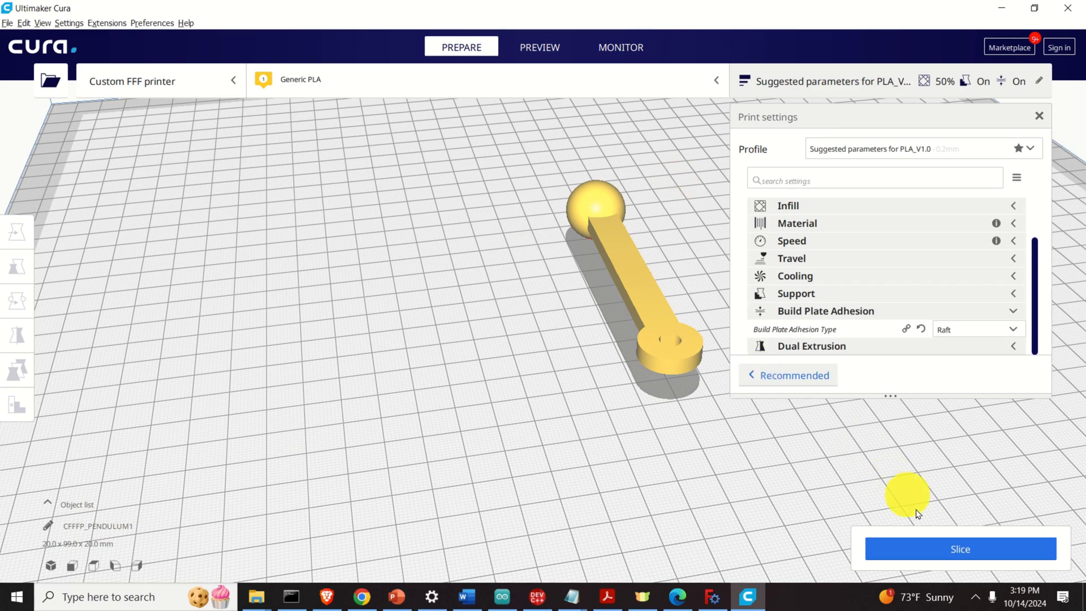
click(930, 547)
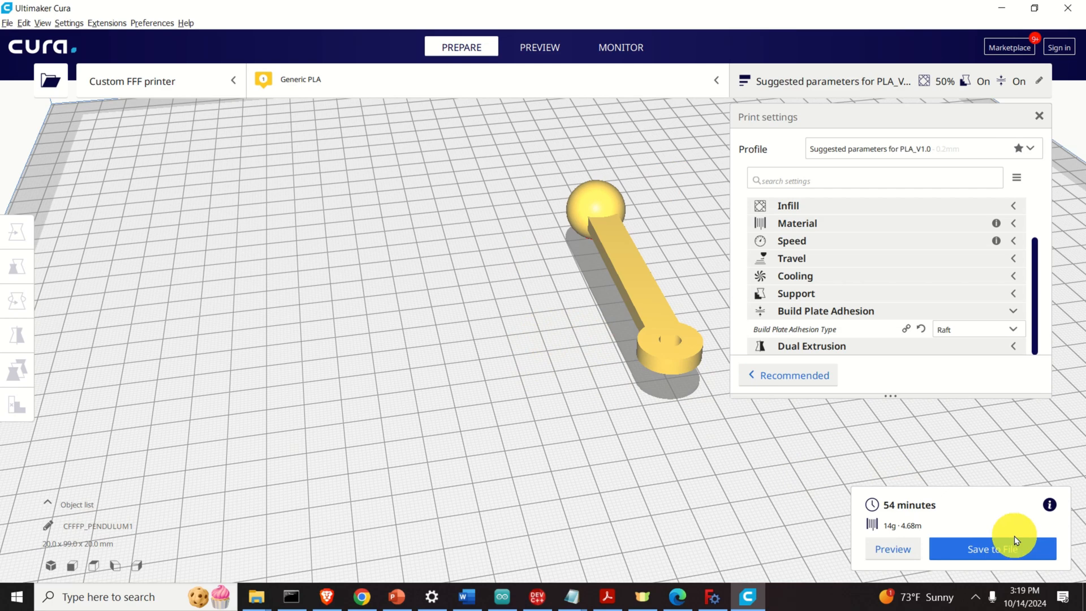
Step: Examine the sliced pendulum's layers, raft and supports in the layer preview and compare them with the solid model
click(886, 552)
right_drag(642, 481, 376, 427)
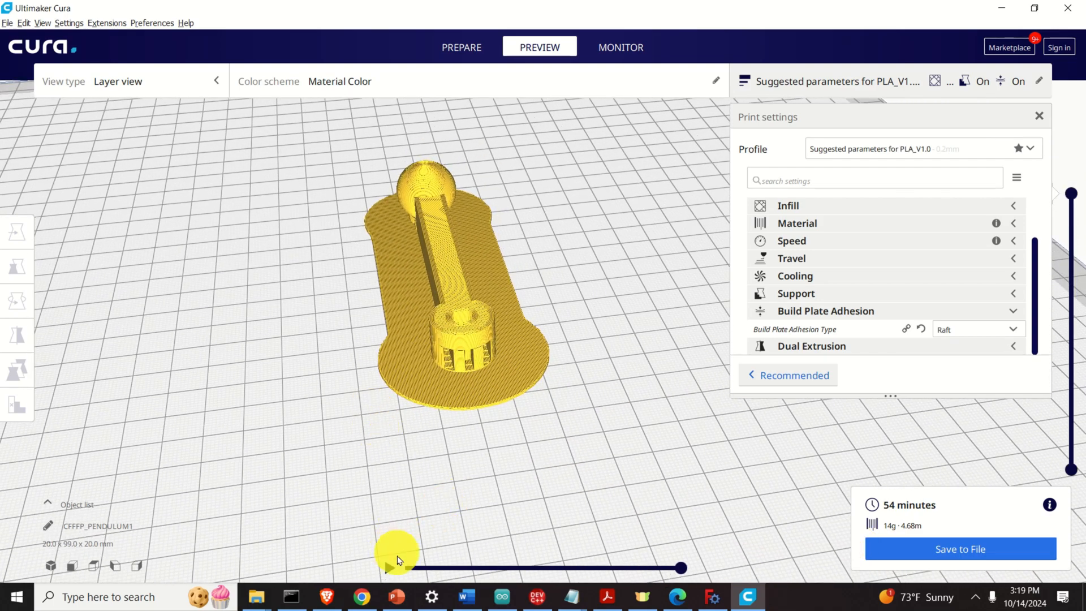
mouse_move(678, 563)
mouse_down()
mouse_move(445, 566)
mouse_move(695, 566)
mouse_up()
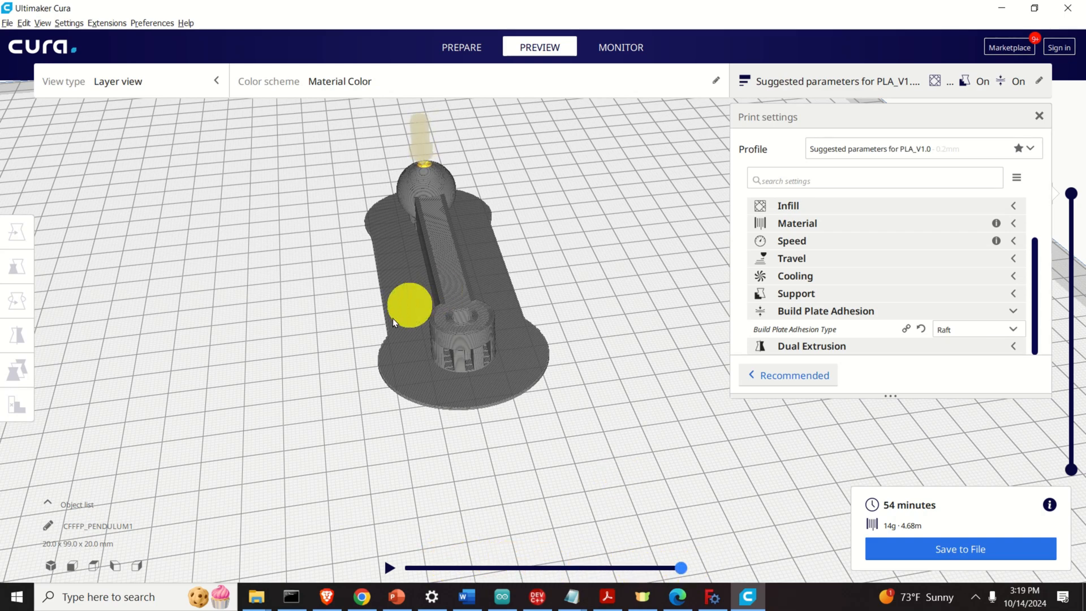
right_drag(392, 318, 538, 310)
scroll(538, 312, up, 5)
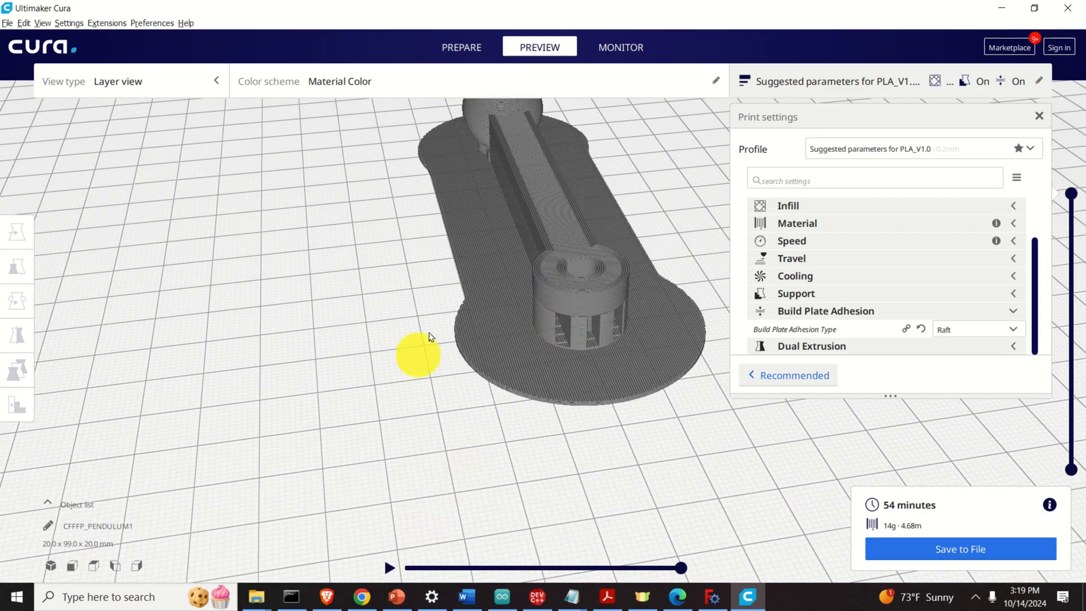
scroll(518, 303, up, 2)
middle_drag(518, 303, 533, 355)
right_click(533, 356)
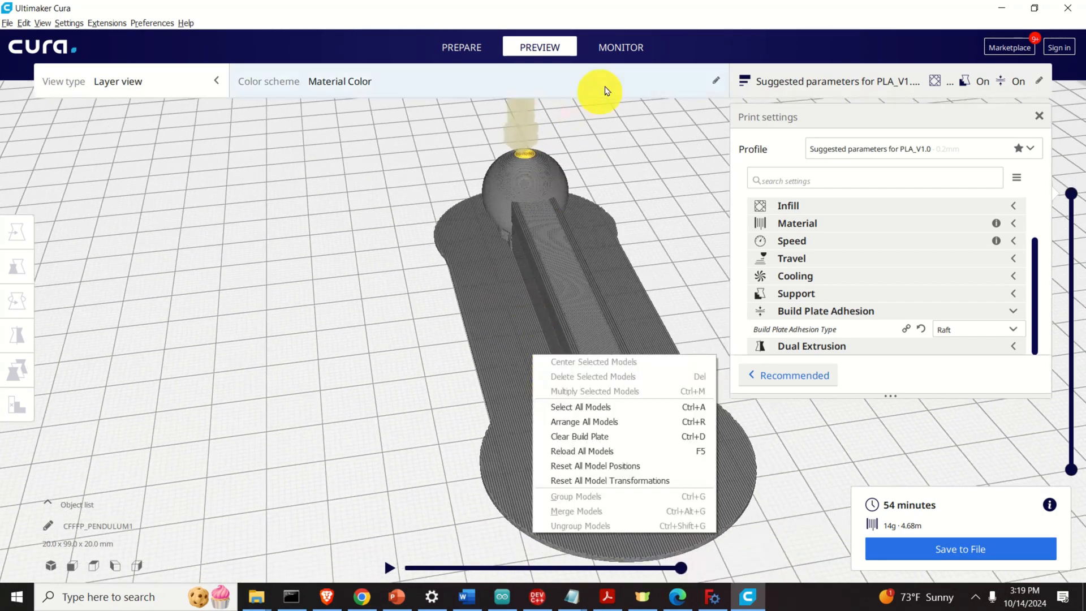
click(463, 50)
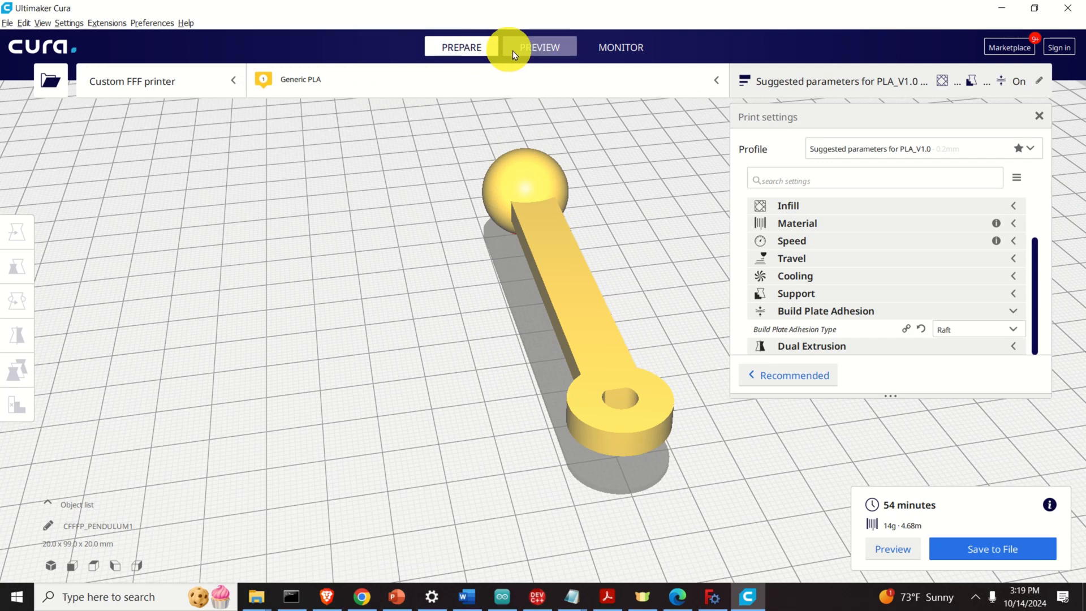
click(525, 51)
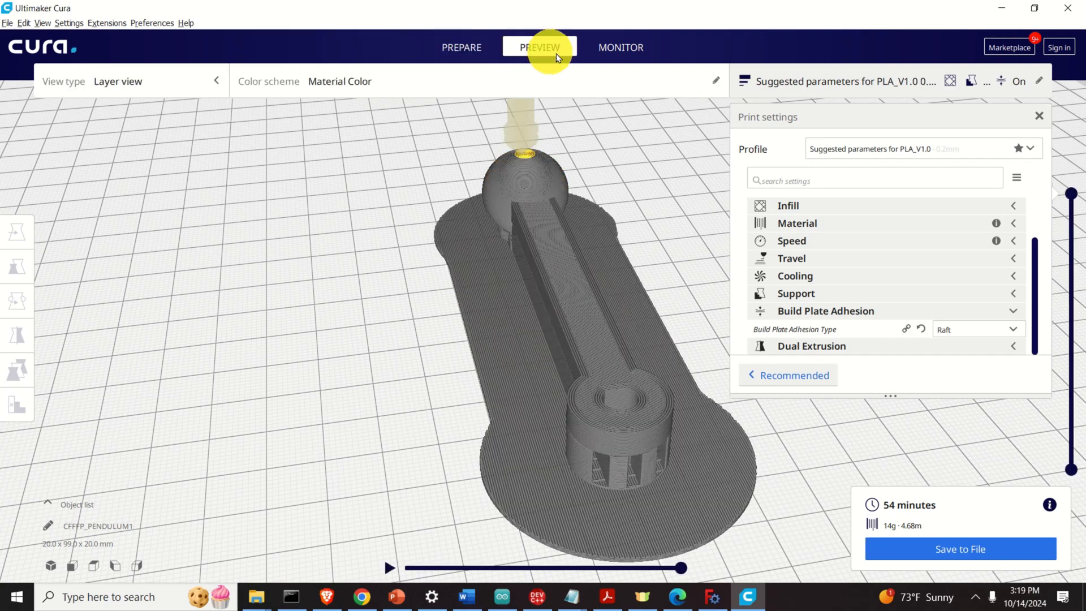
Step: Save the sliced pendulum to the Desktop as the G-code file CFFFP_PENDULUM1.gcode
click(966, 557)
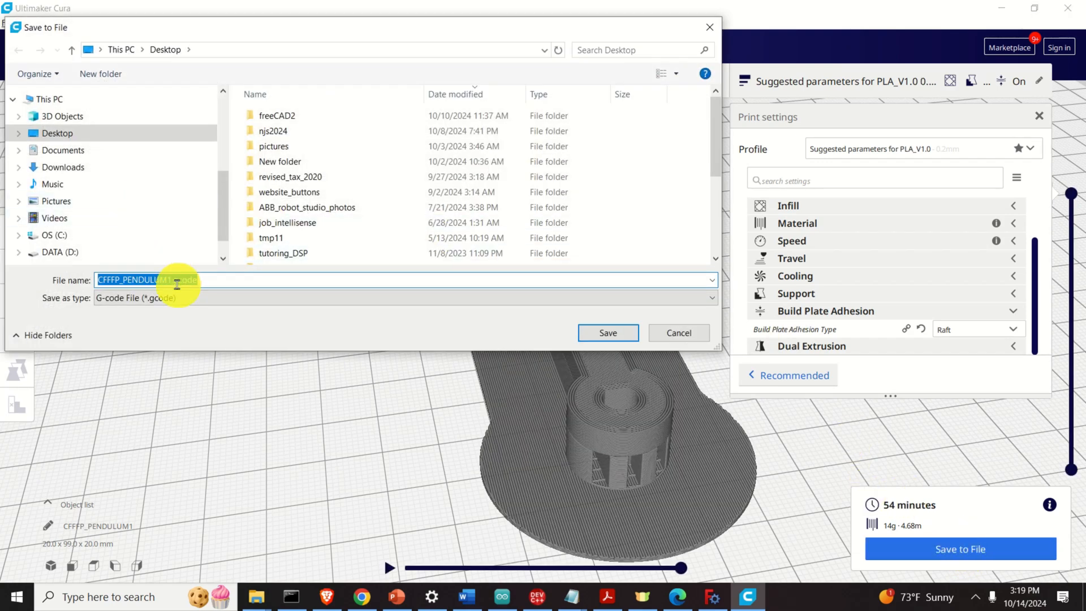
drag(97, 280, 204, 282)
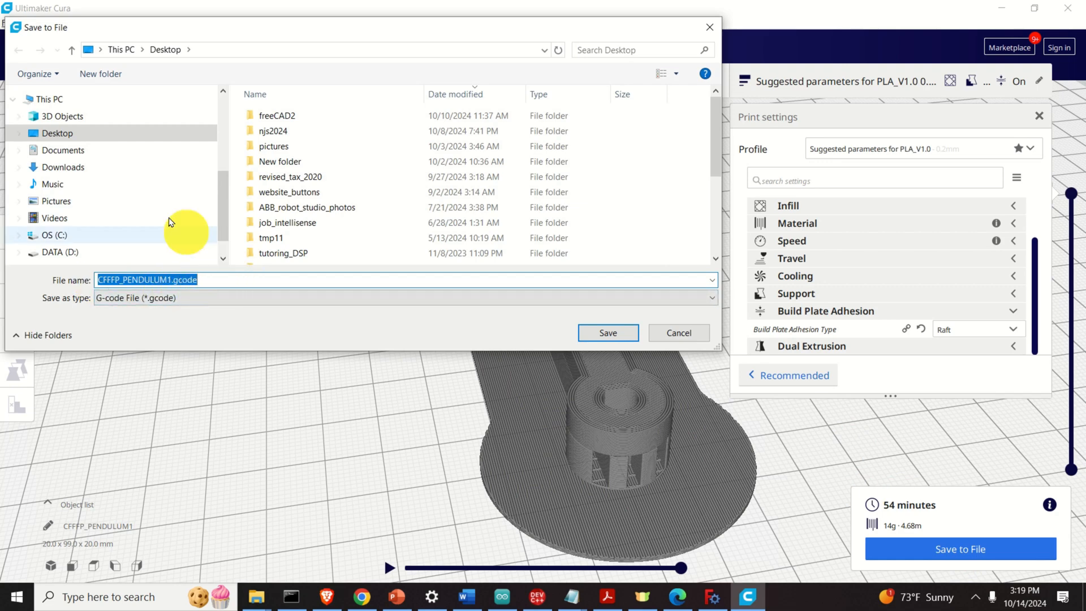
click(615, 334)
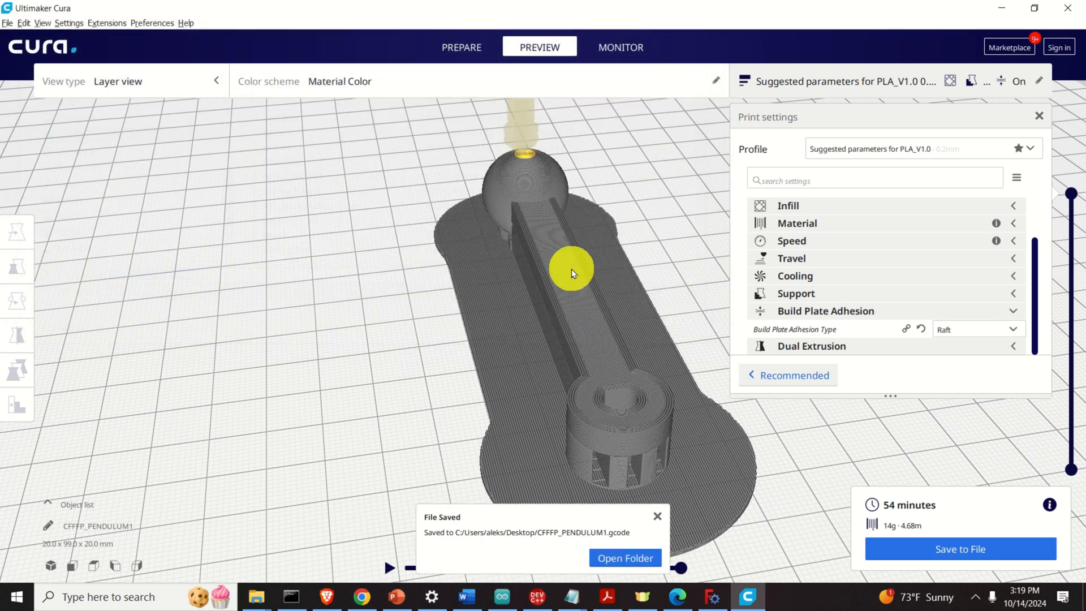
scroll(579, 264, down, 2)
middle_drag(607, 268, 510, 232)
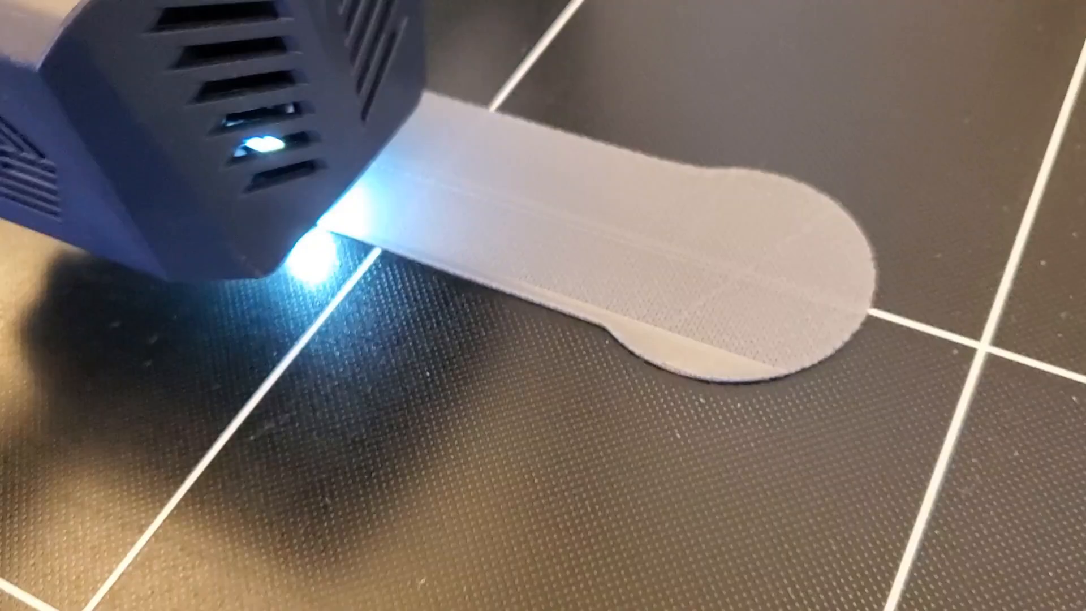